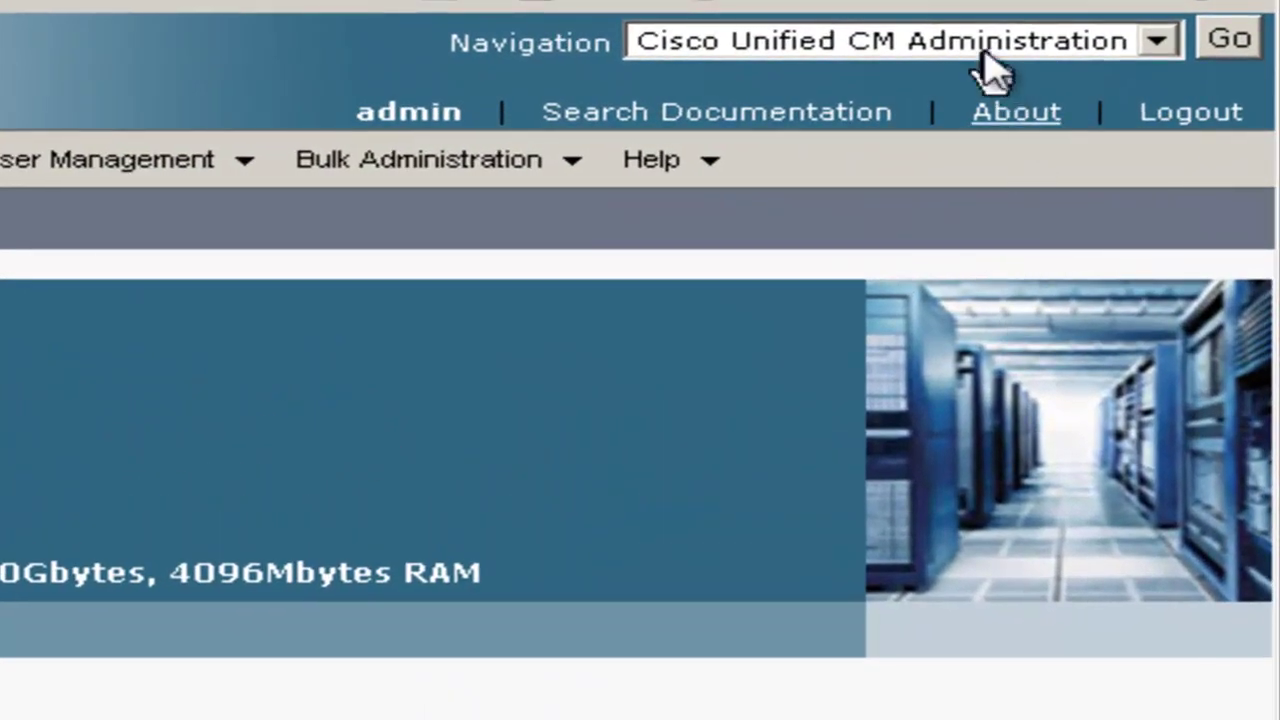
# Go to the Service Activation page in Cisco Unified Serviceability
pyautogui.click(1065, 86)
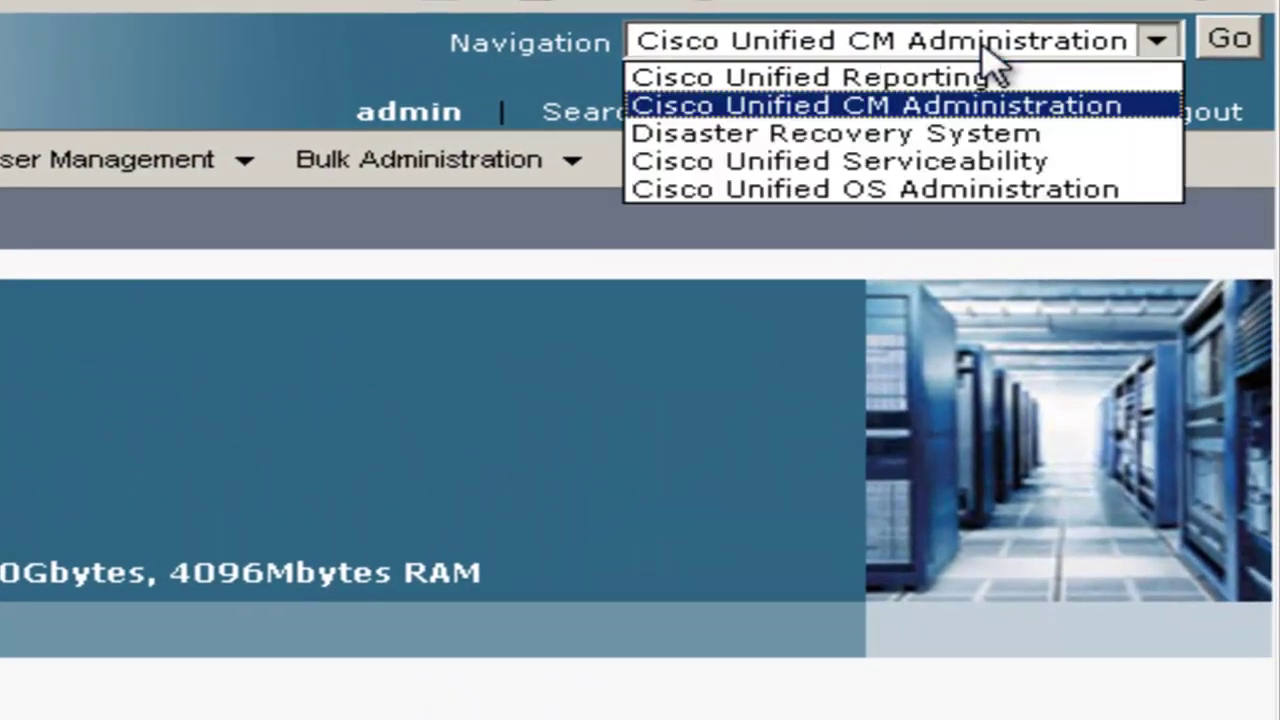
pyautogui.click(978, 161)
pyautogui.click(1220, 44)
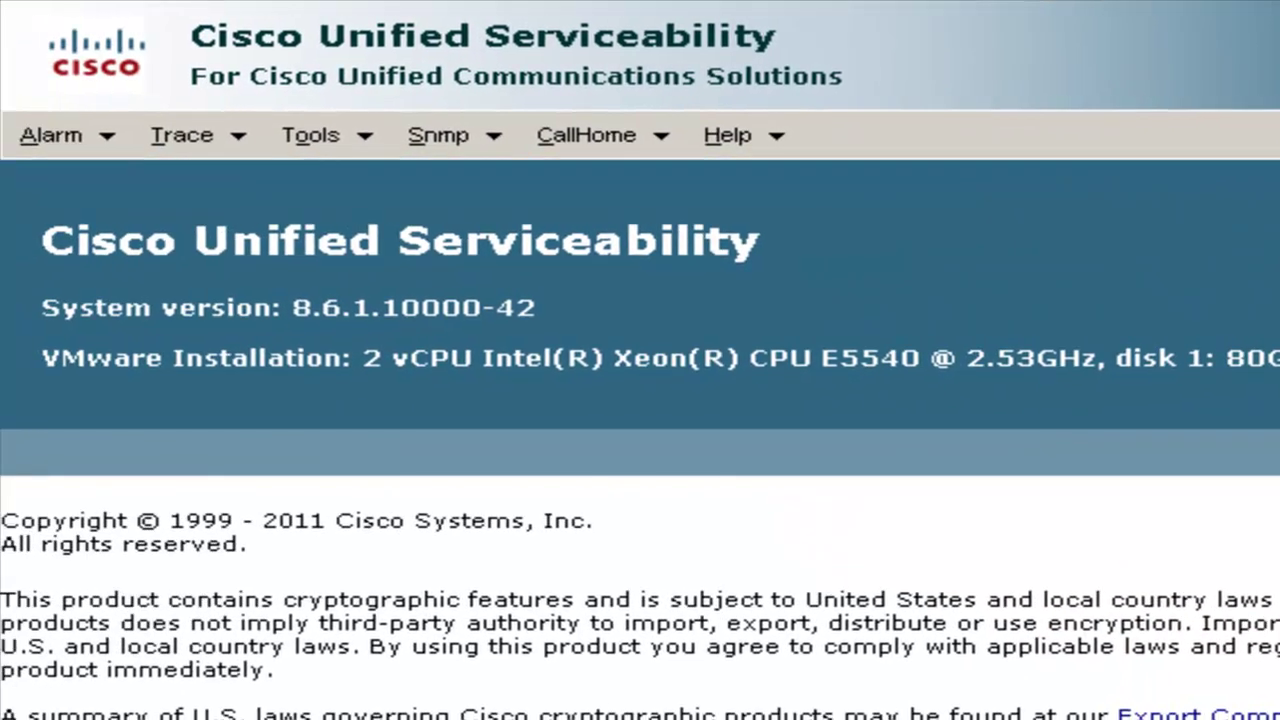
pyautogui.click(302, 148)
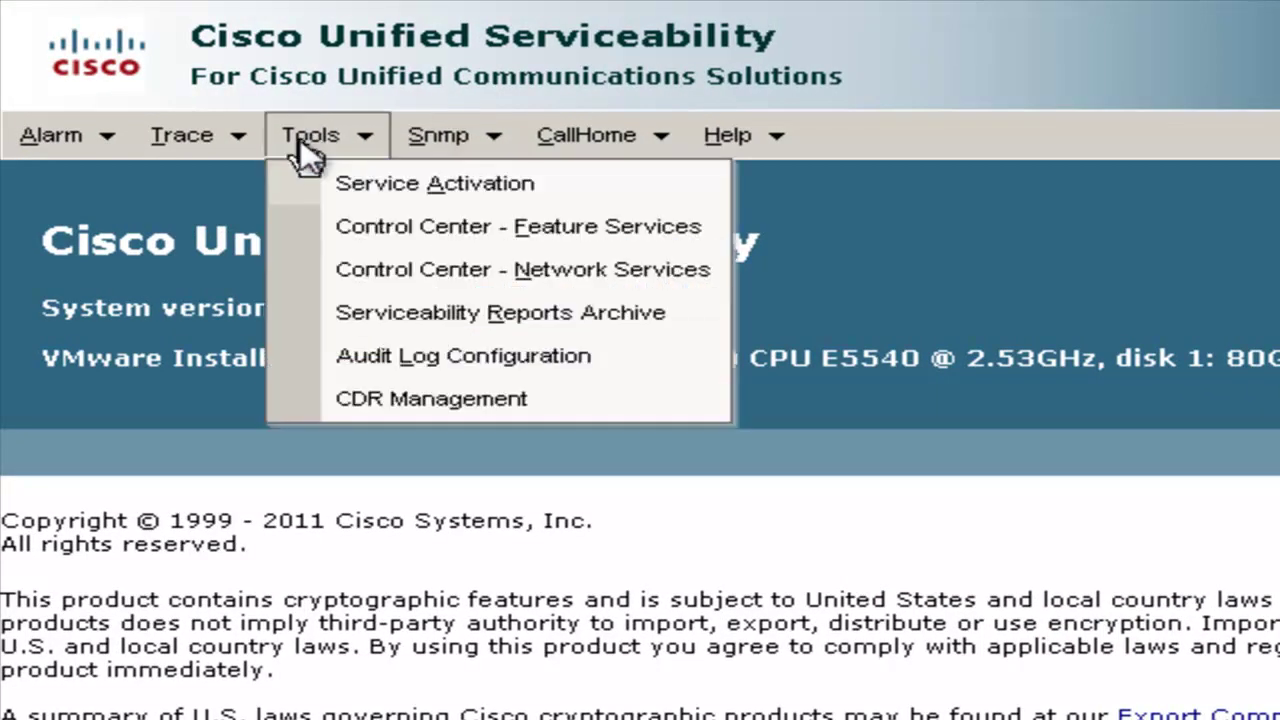
pyautogui.click(328, 190)
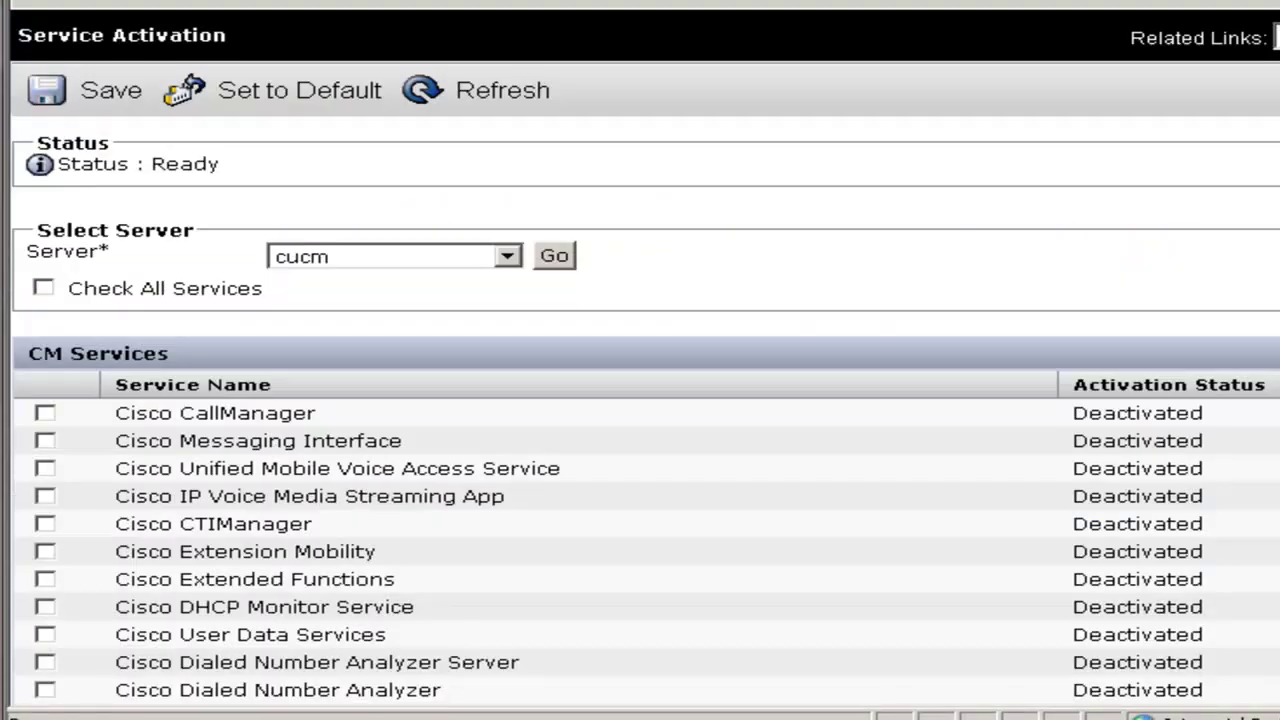
# Activate Cisco CallManager, CTIManager, Tftp, AXL Web Service and DirSync, then save and confirm
pyautogui.scroll(-5, 640, 400)
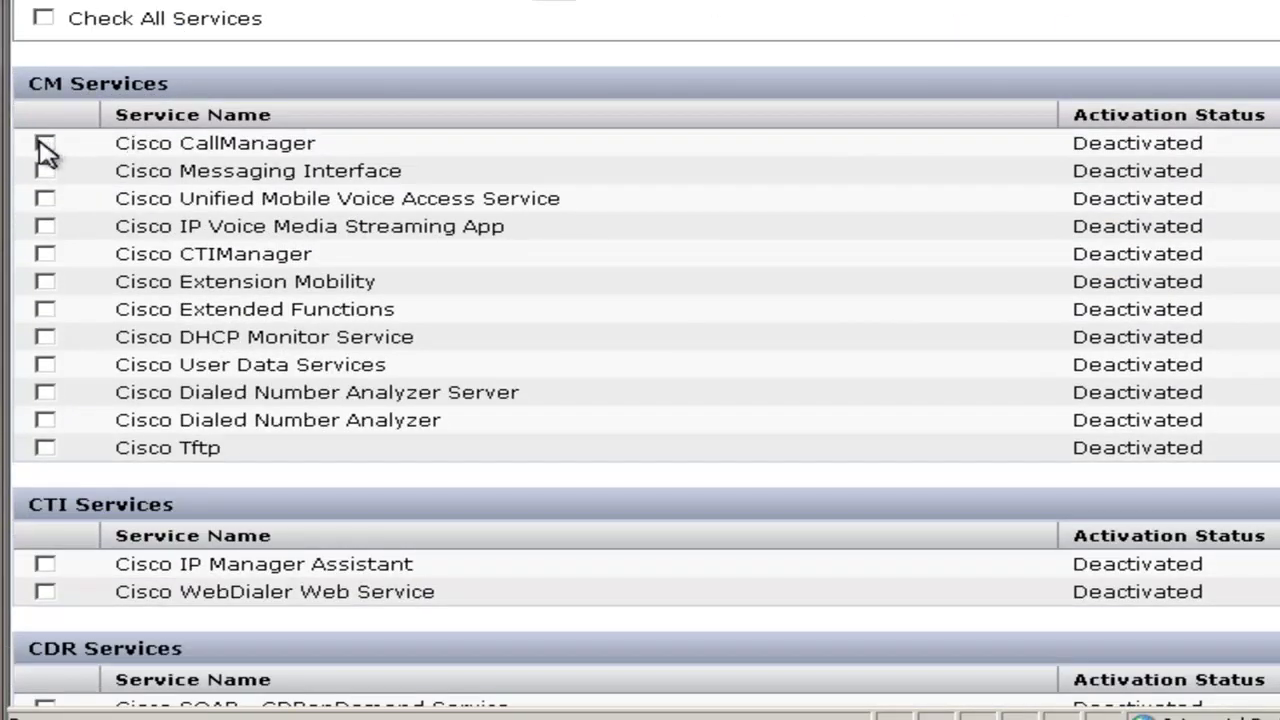
pyautogui.click(44, 145)
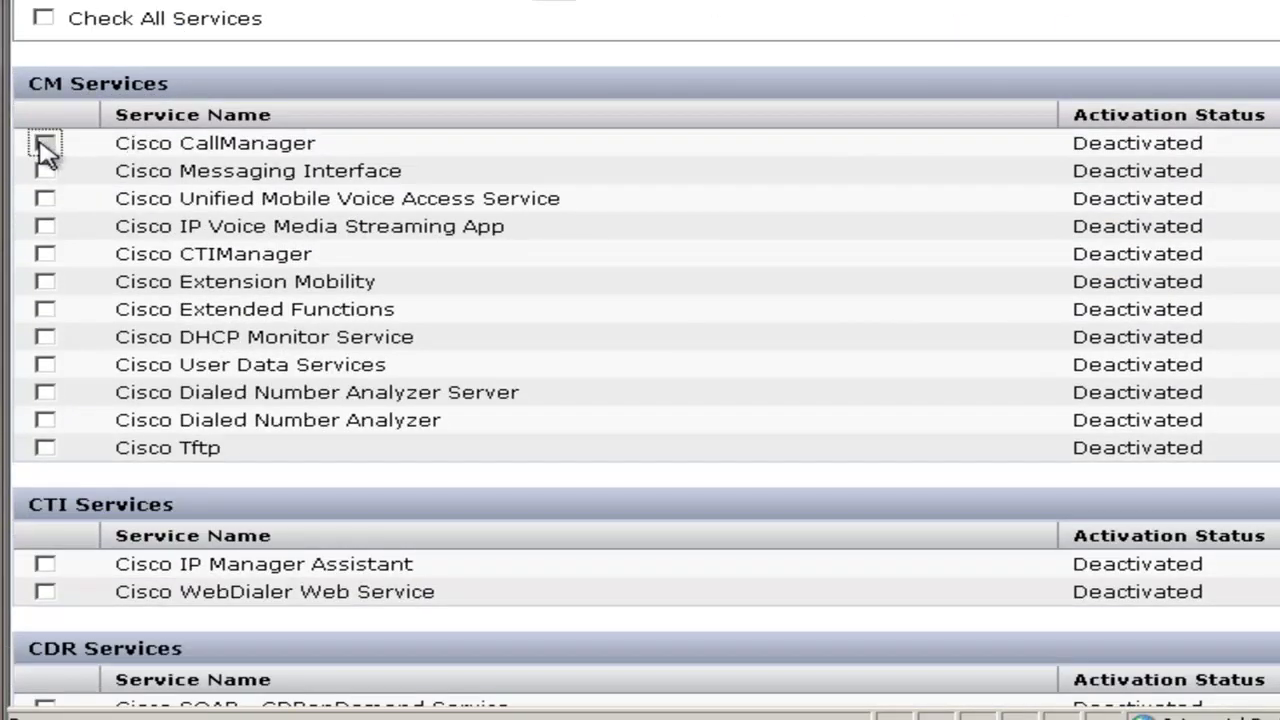
pyautogui.click(44, 255)
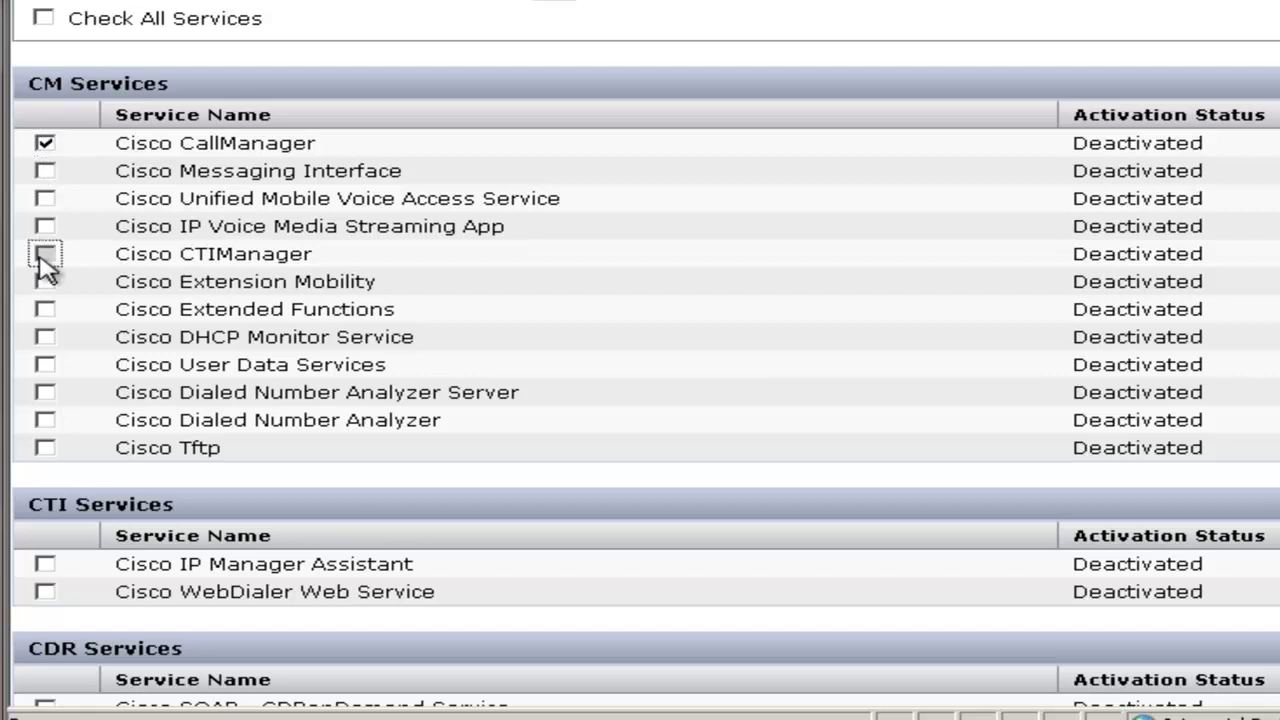
pyautogui.click(44, 452)
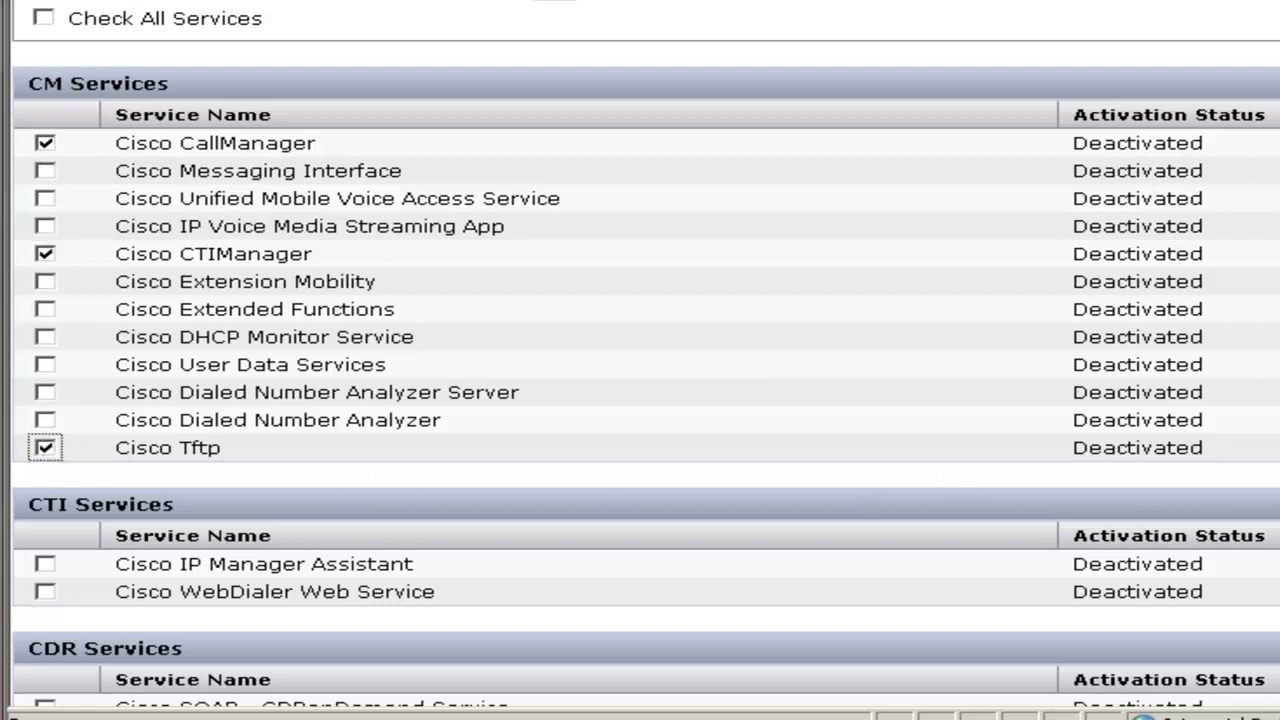
pyautogui.scroll(-10, 1086, 514)
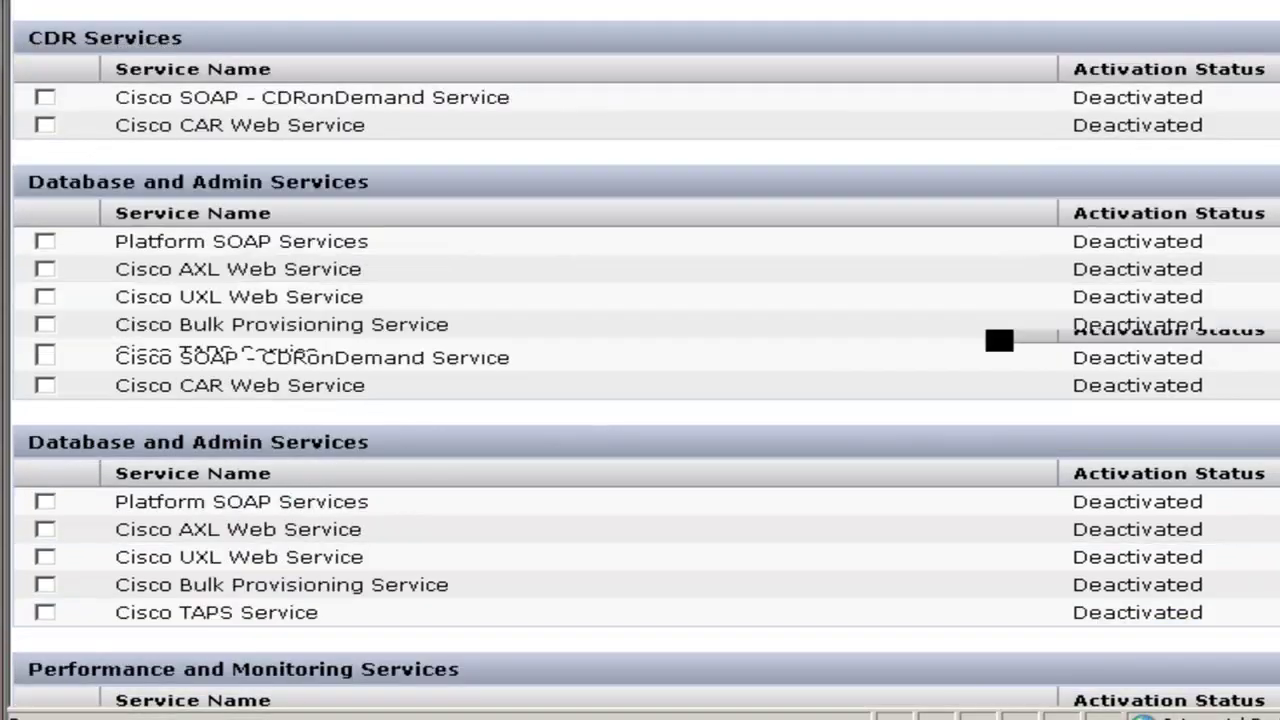
pyautogui.scroll(-4, 640, 360)
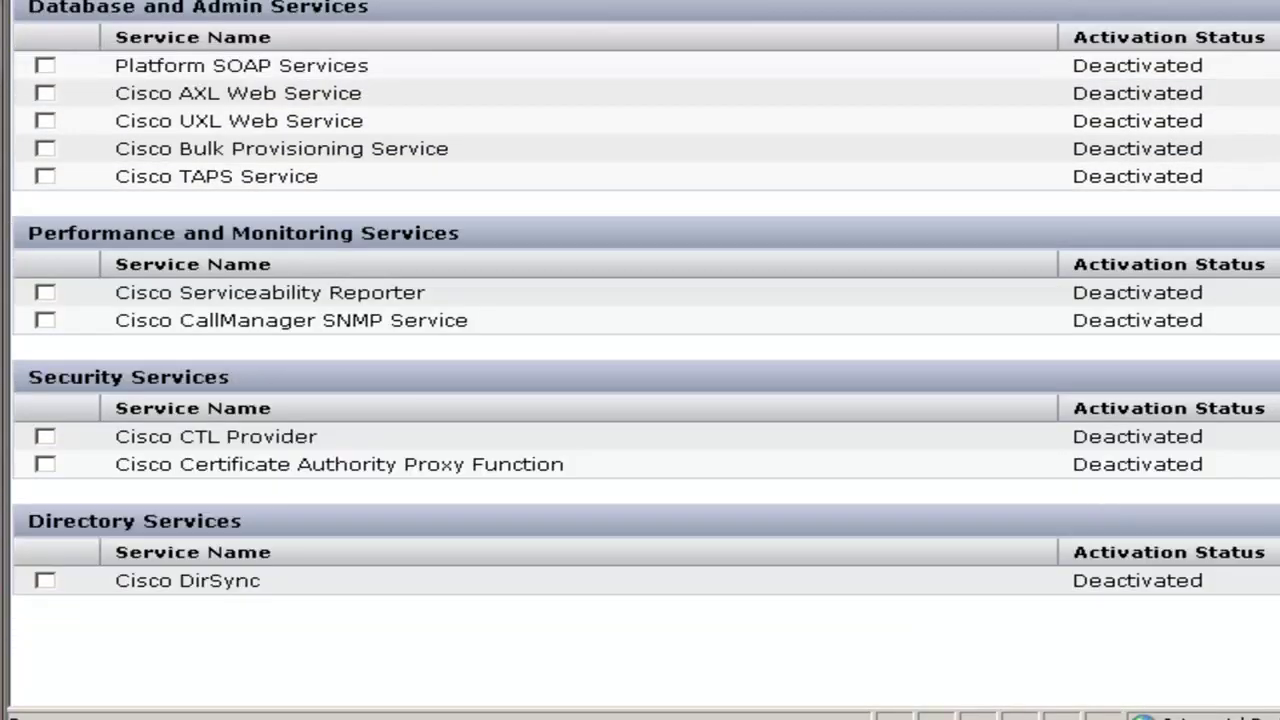
pyautogui.click(44, 120)
pyautogui.click(46, 94)
pyautogui.click(44, 580)
pyautogui.scroll(-3, 640, 360)
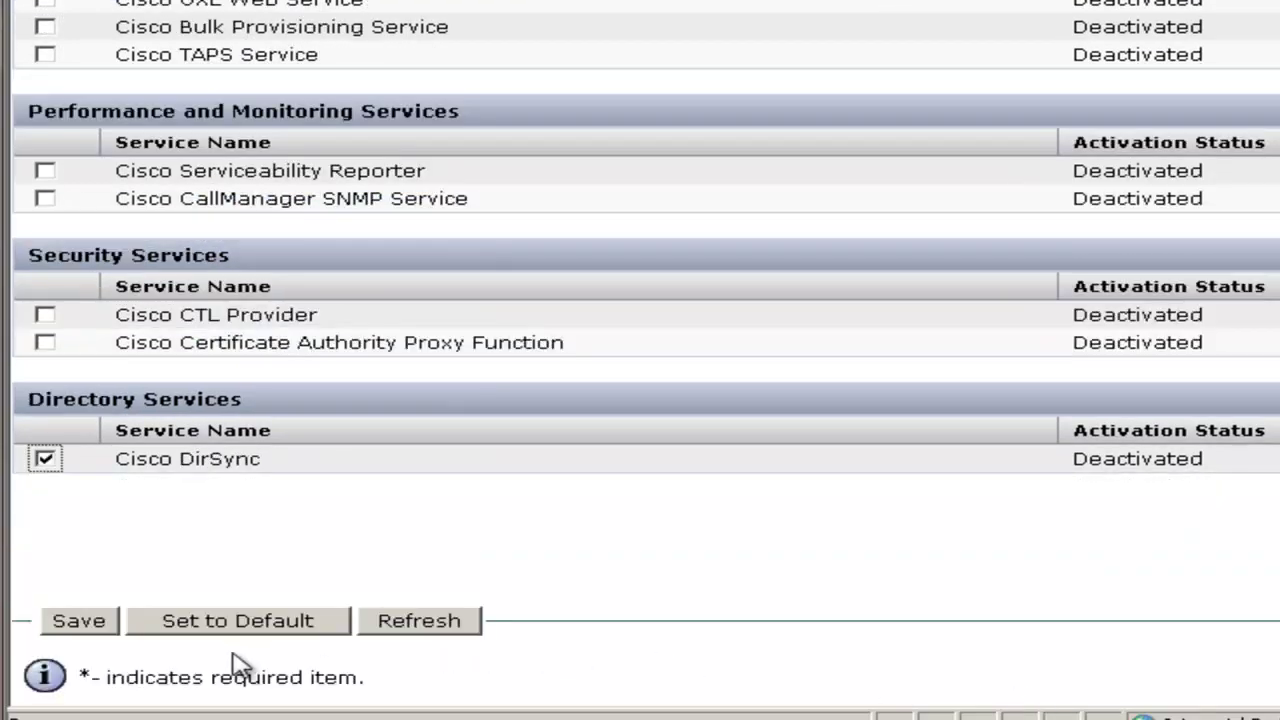
pyautogui.click(88, 622)
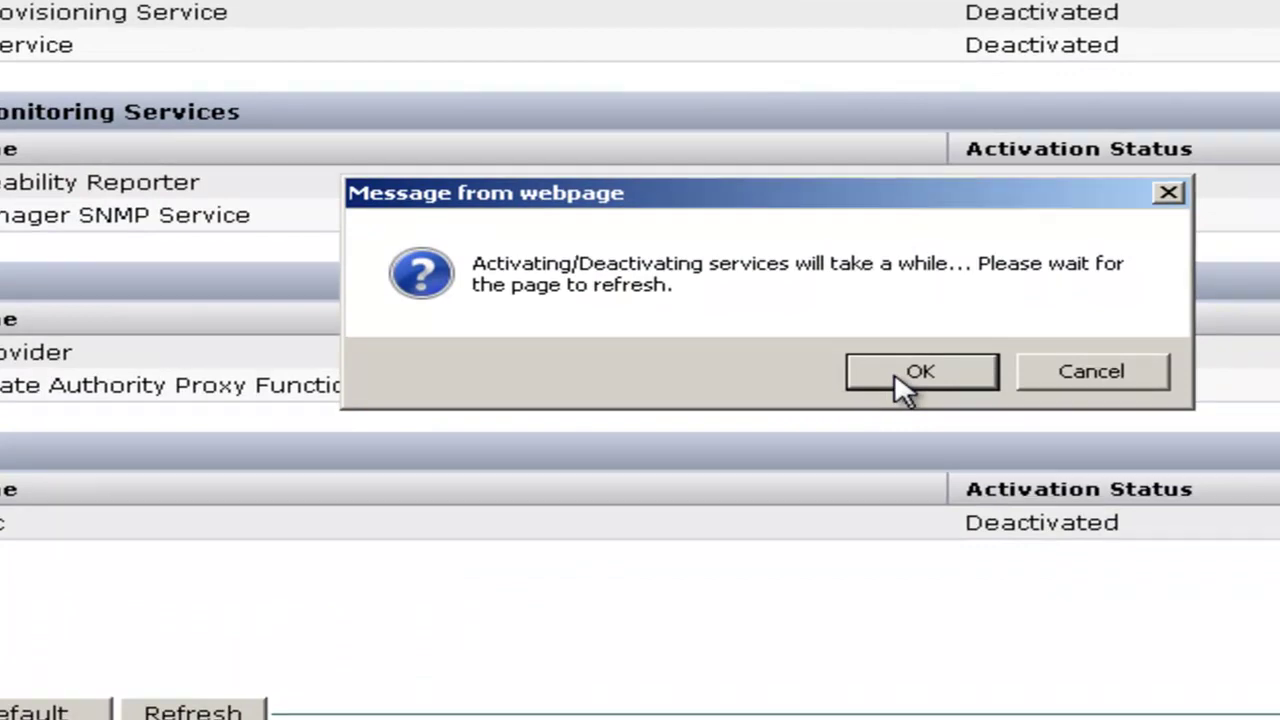
pyautogui.click(894, 377)
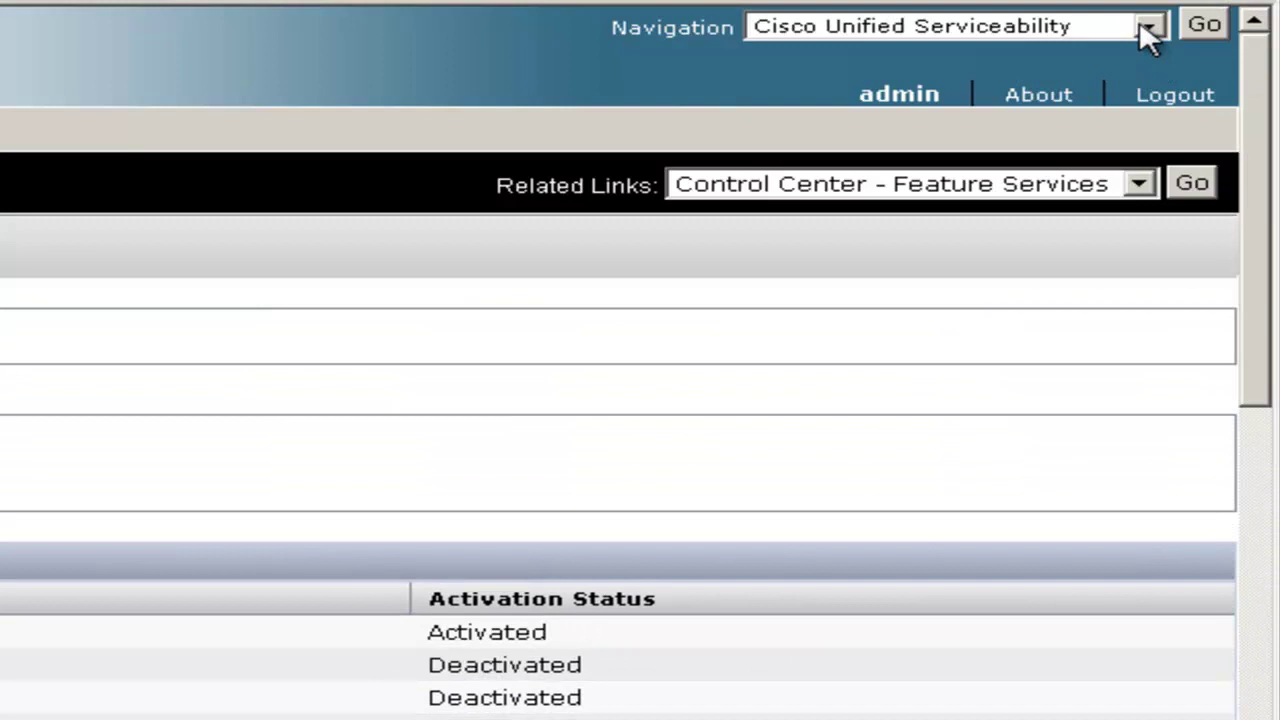
# Open the configuration of server cucm in Cisco Unified CM Administration
pyautogui.click(1140, 25)
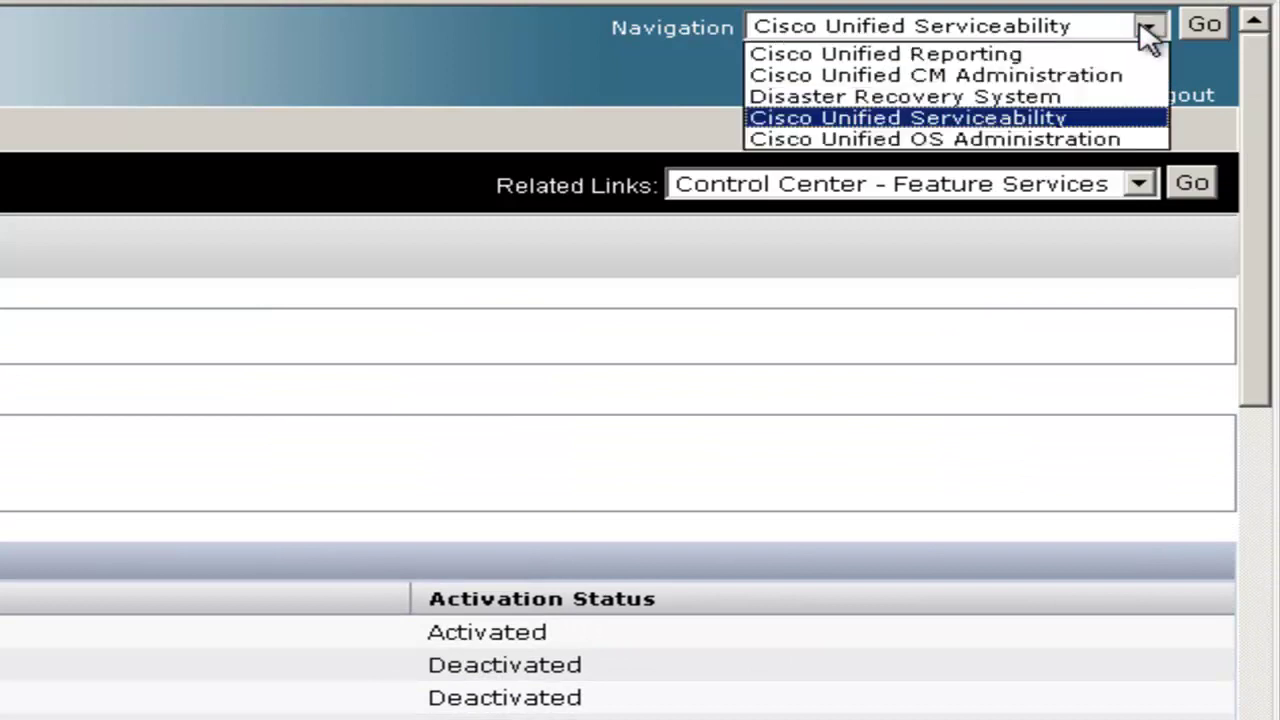
pyautogui.click(1100, 78)
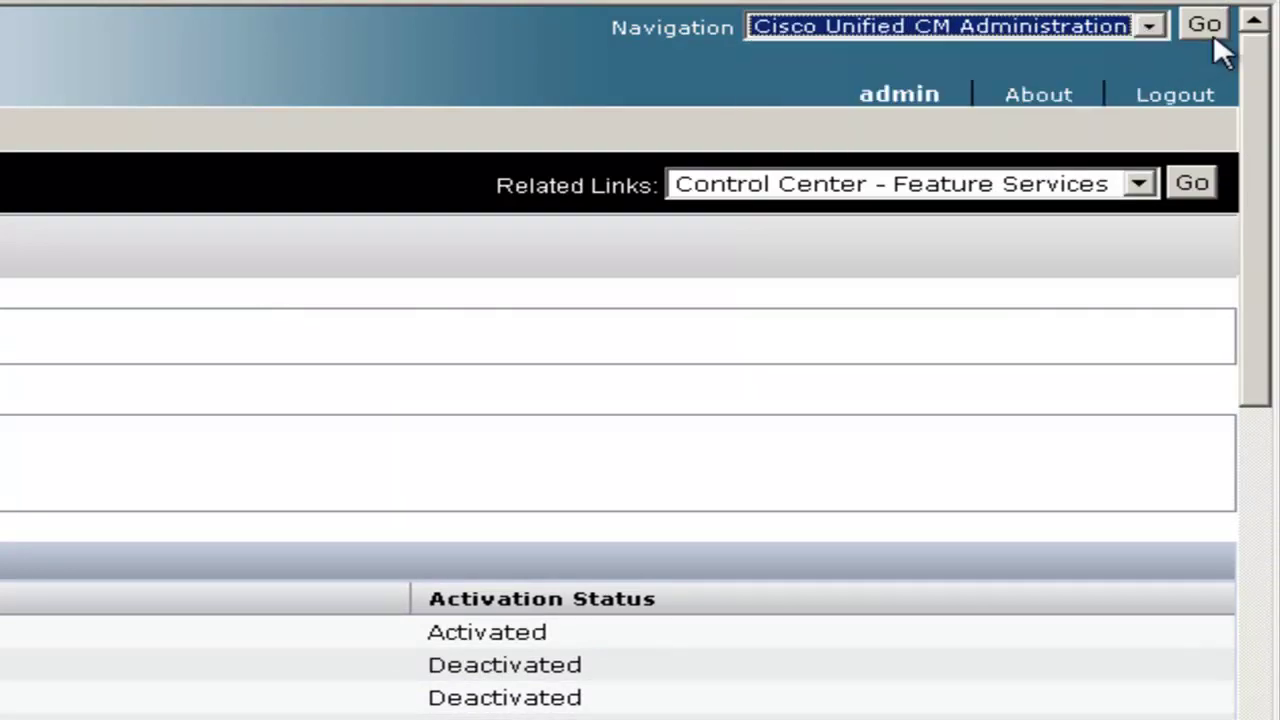
pyautogui.click(1208, 26)
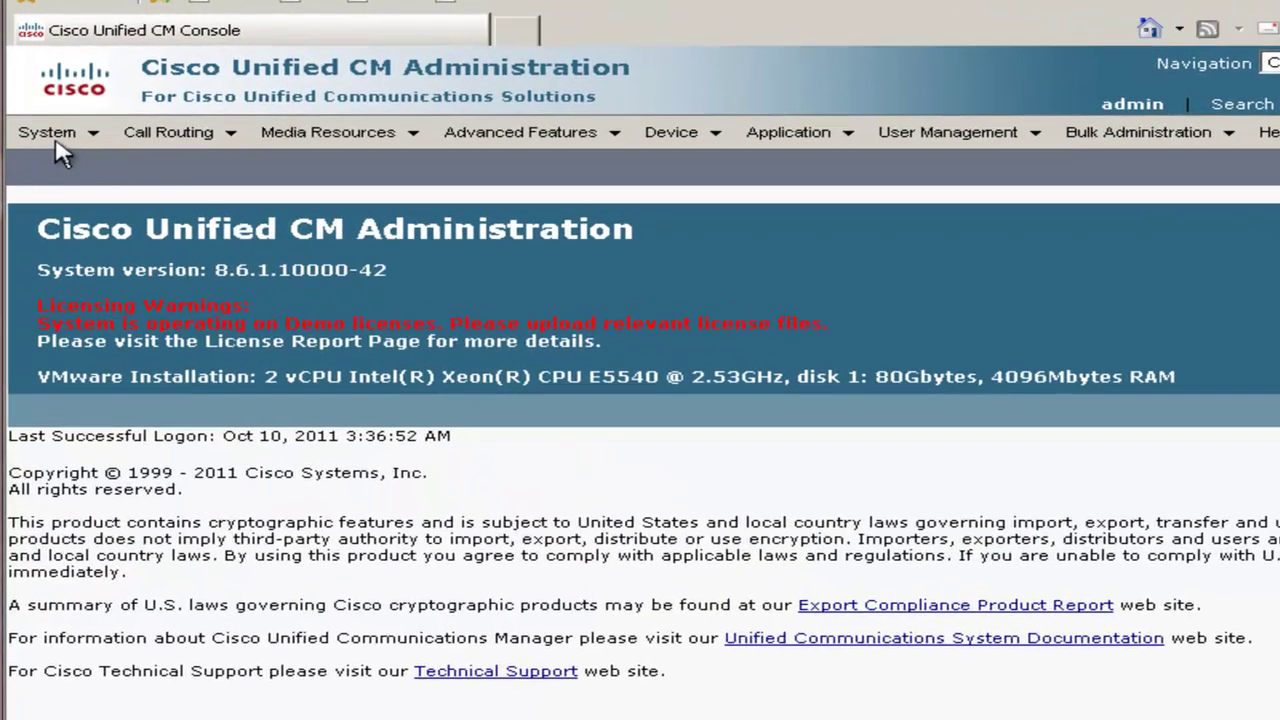
pyautogui.click(45, 121)
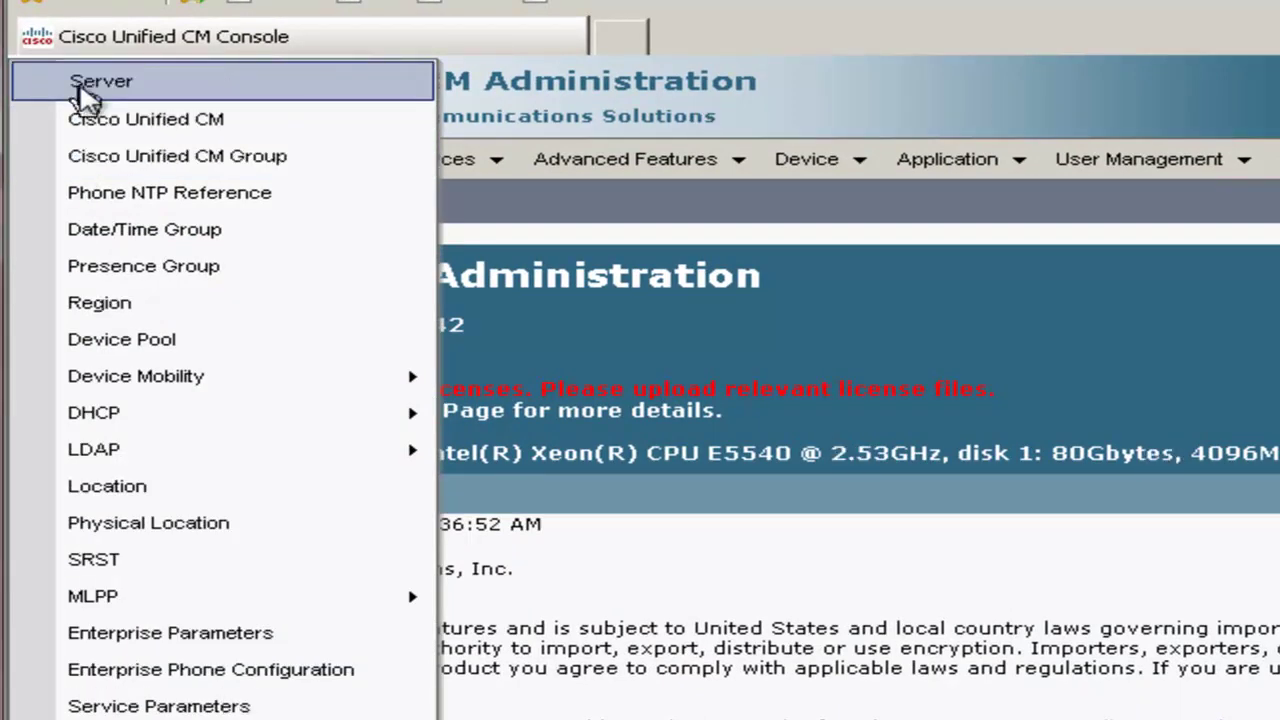
pyautogui.click(80, 88)
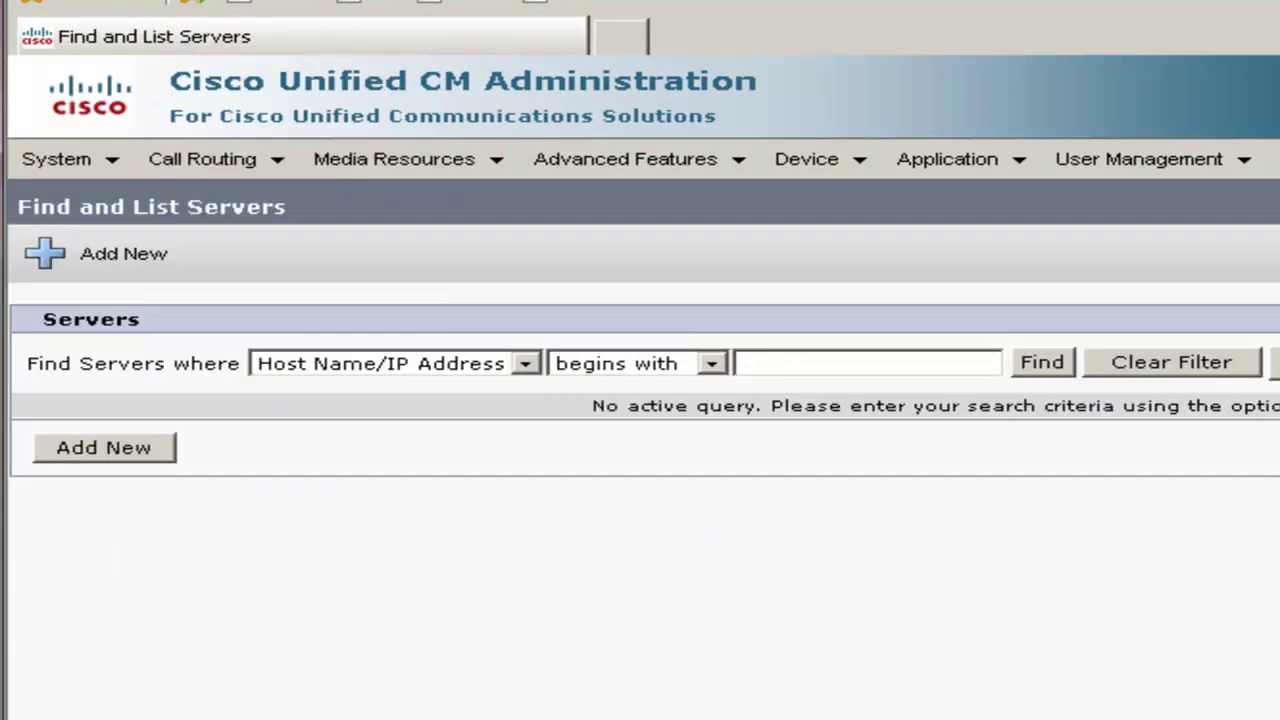
pyautogui.click(1033, 366)
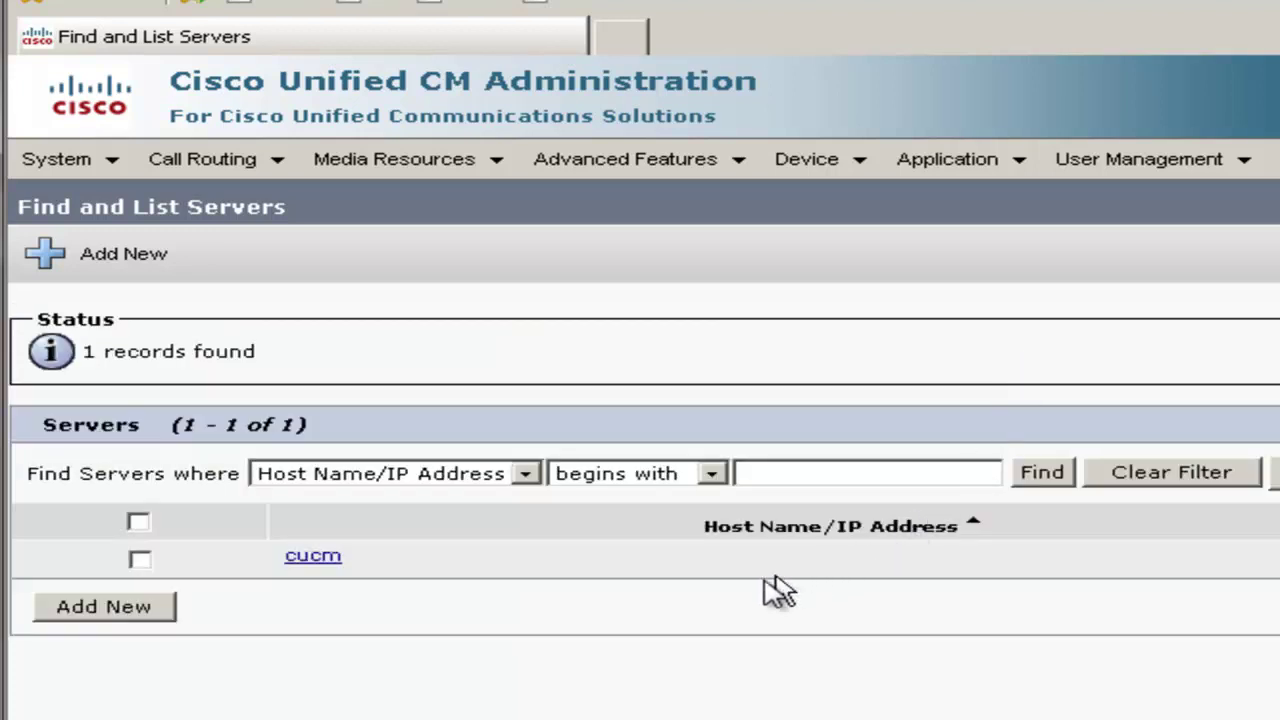
pyautogui.click(311, 562)
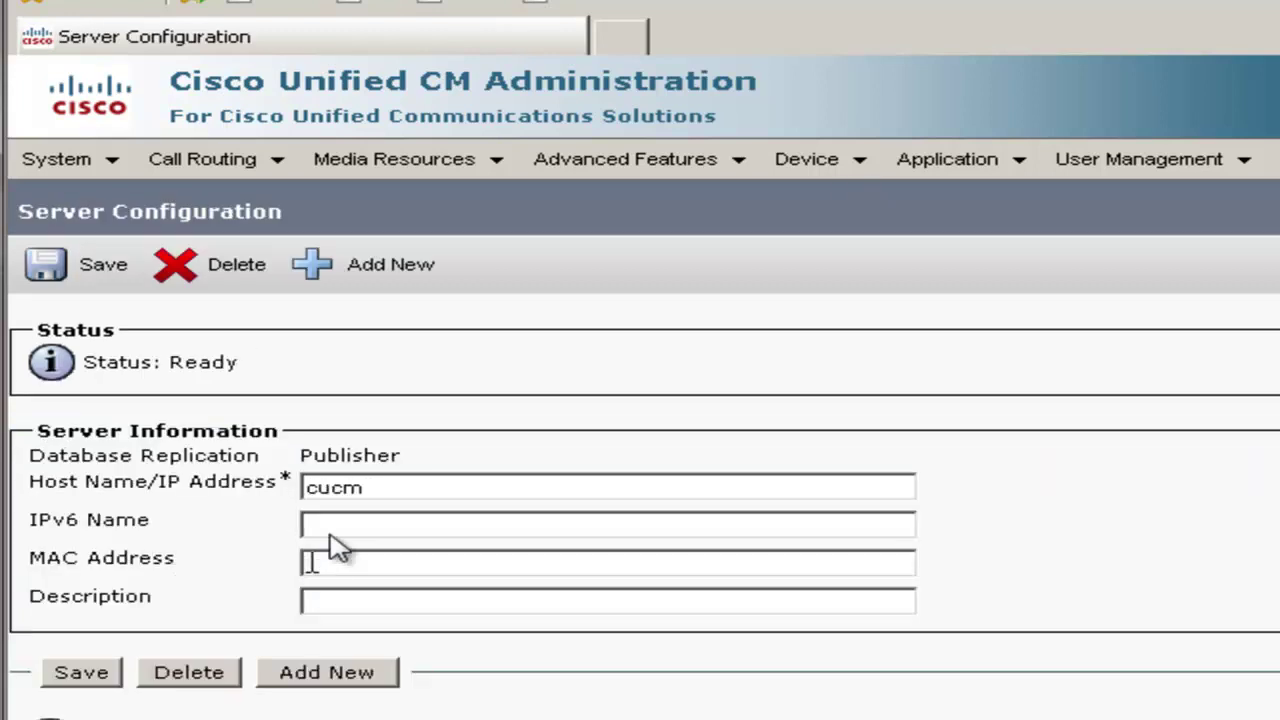
# Change the server host name from cucm to 10.110.1.3 and save
pyautogui.click(376, 490)
pyautogui.moveTo(380, 500); pyautogui.dragTo(248, 500)
pyautogui.write('10.110.1.3')
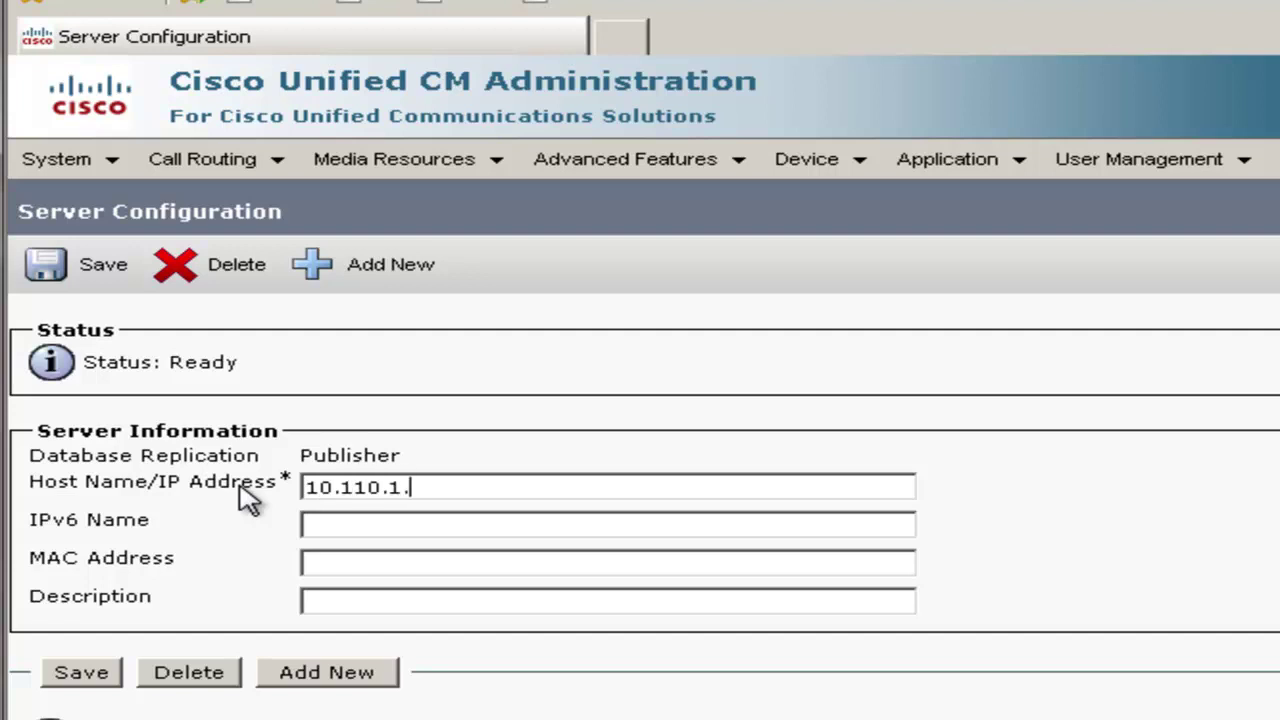
pyautogui.click(90, 672)
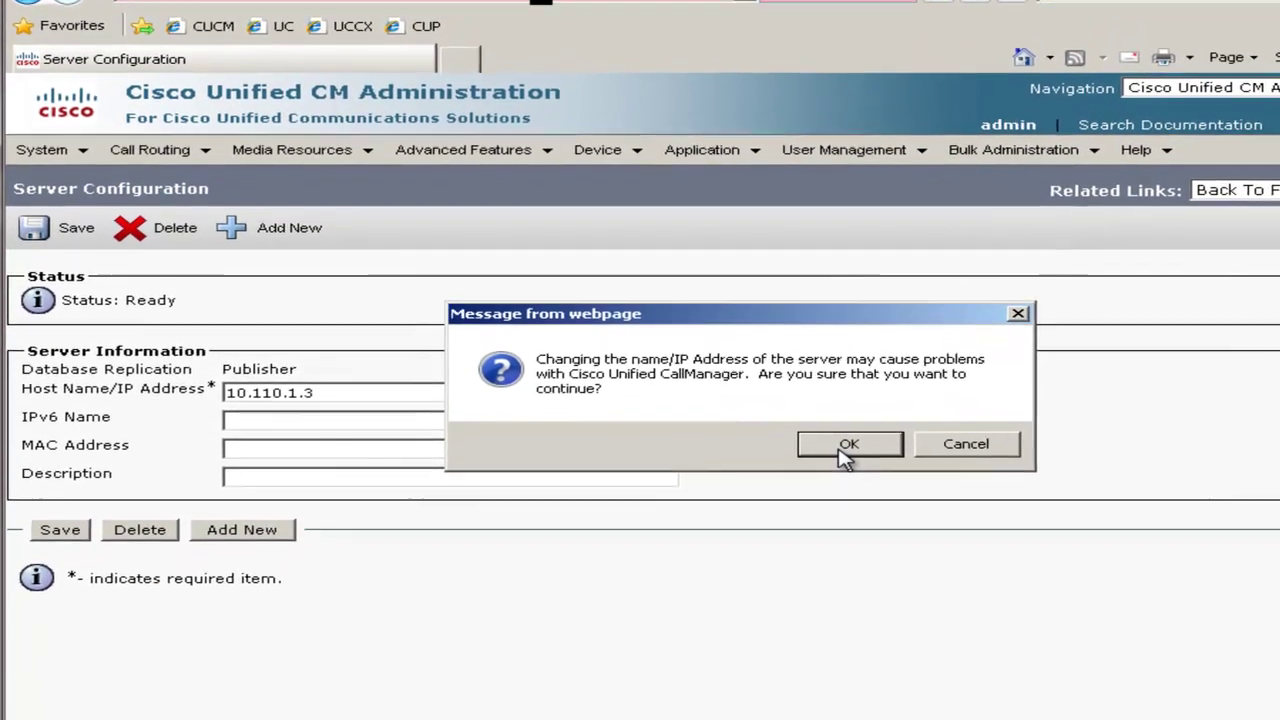
pyautogui.click(838, 498)
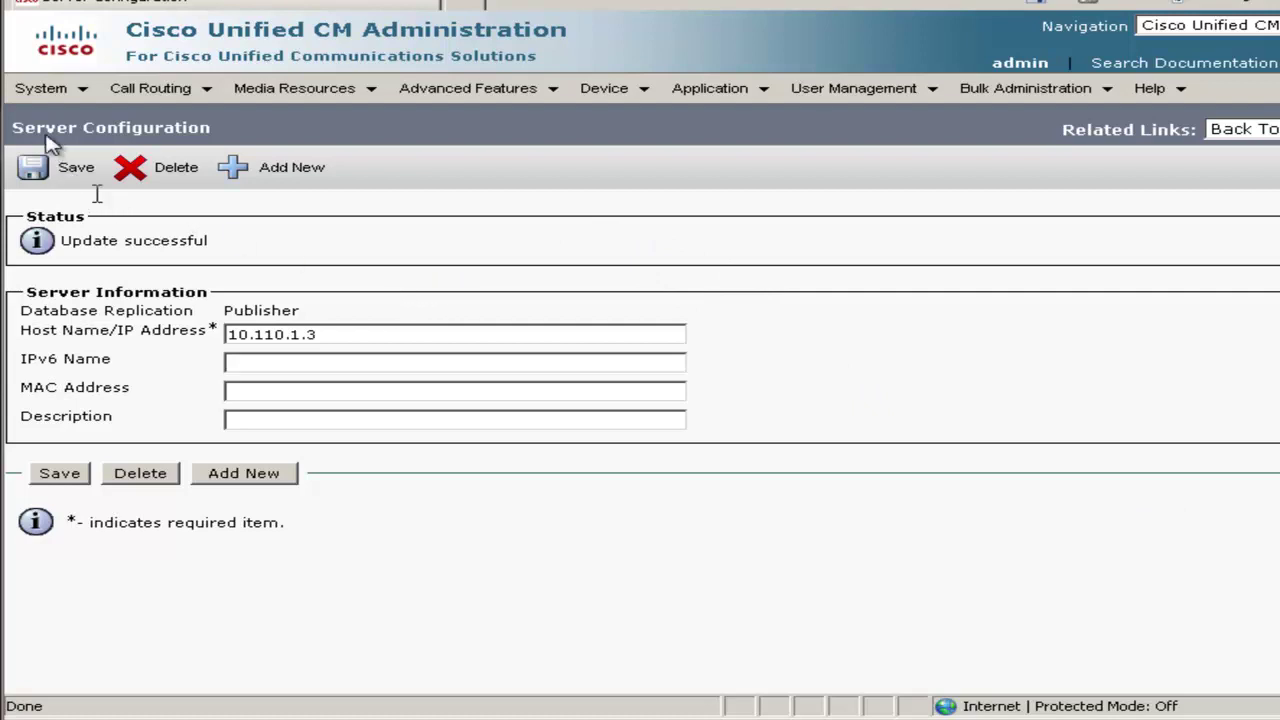
# In Enterprise Parameters, replace cucm with 10.110.1.3 in the URL Authentication address
pyautogui.moveTo(54, 94)
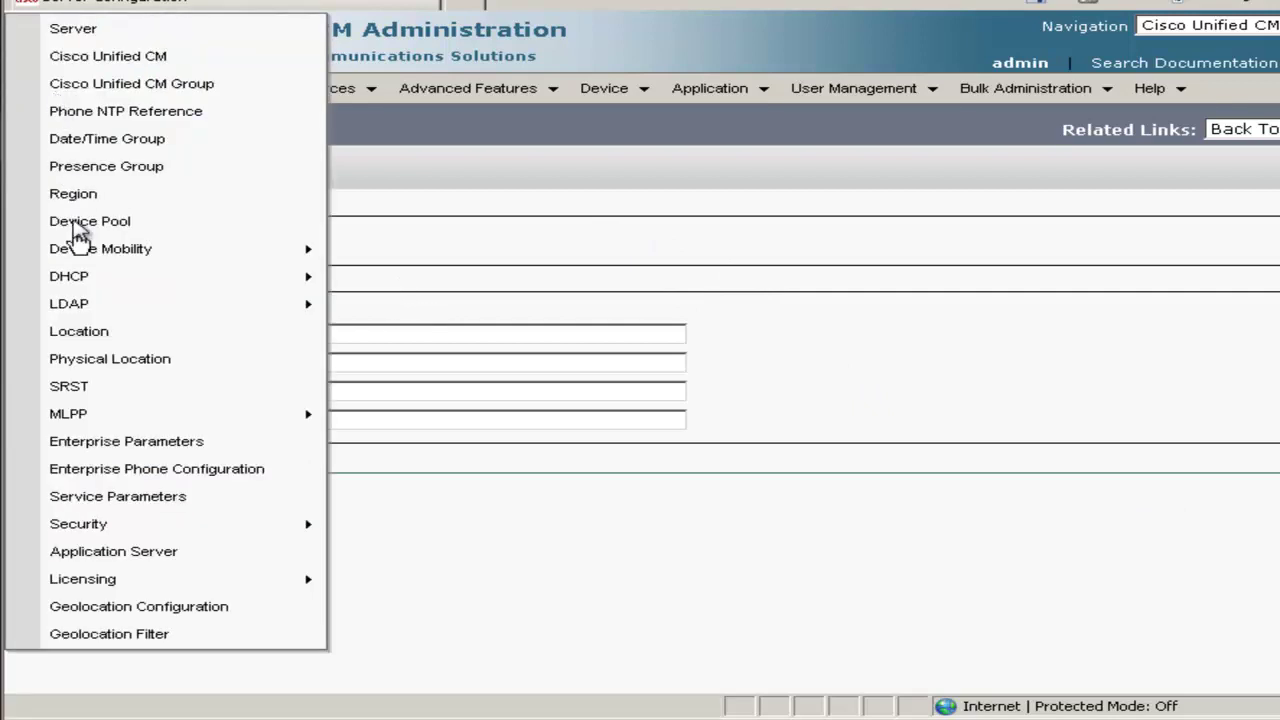
pyautogui.click(122, 450)
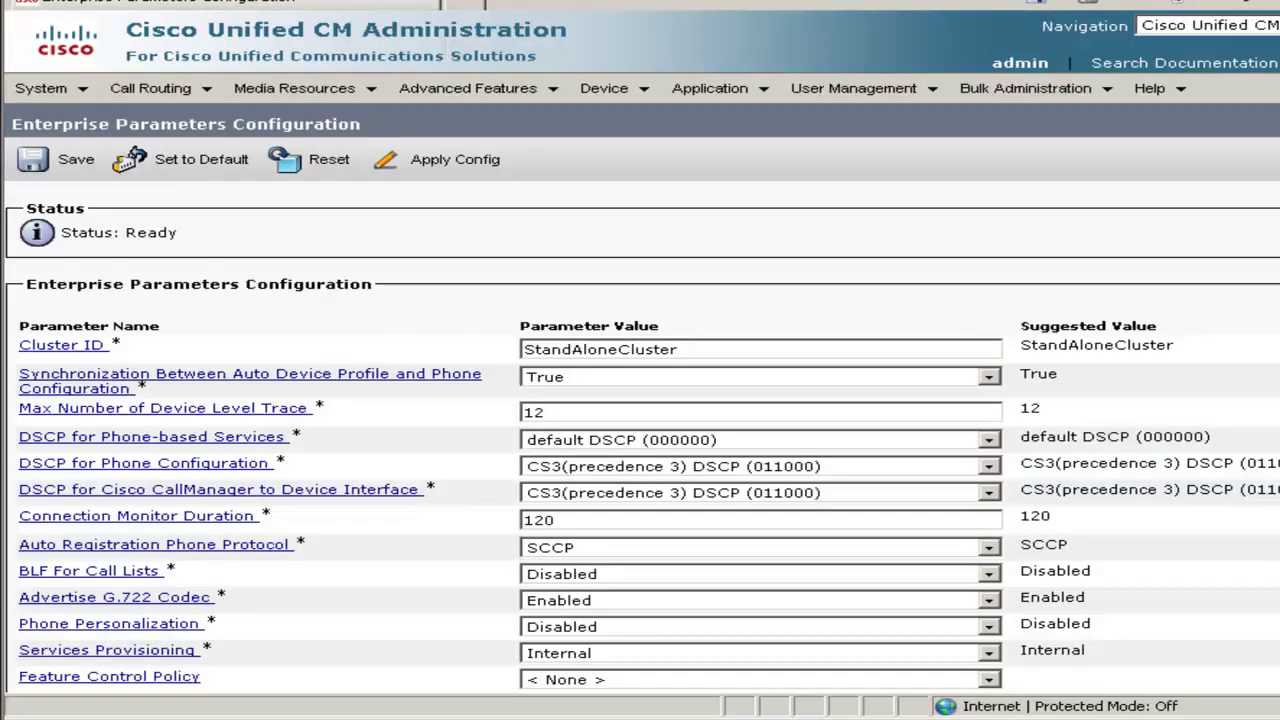
pyautogui.scroll(-8, 155, 594)
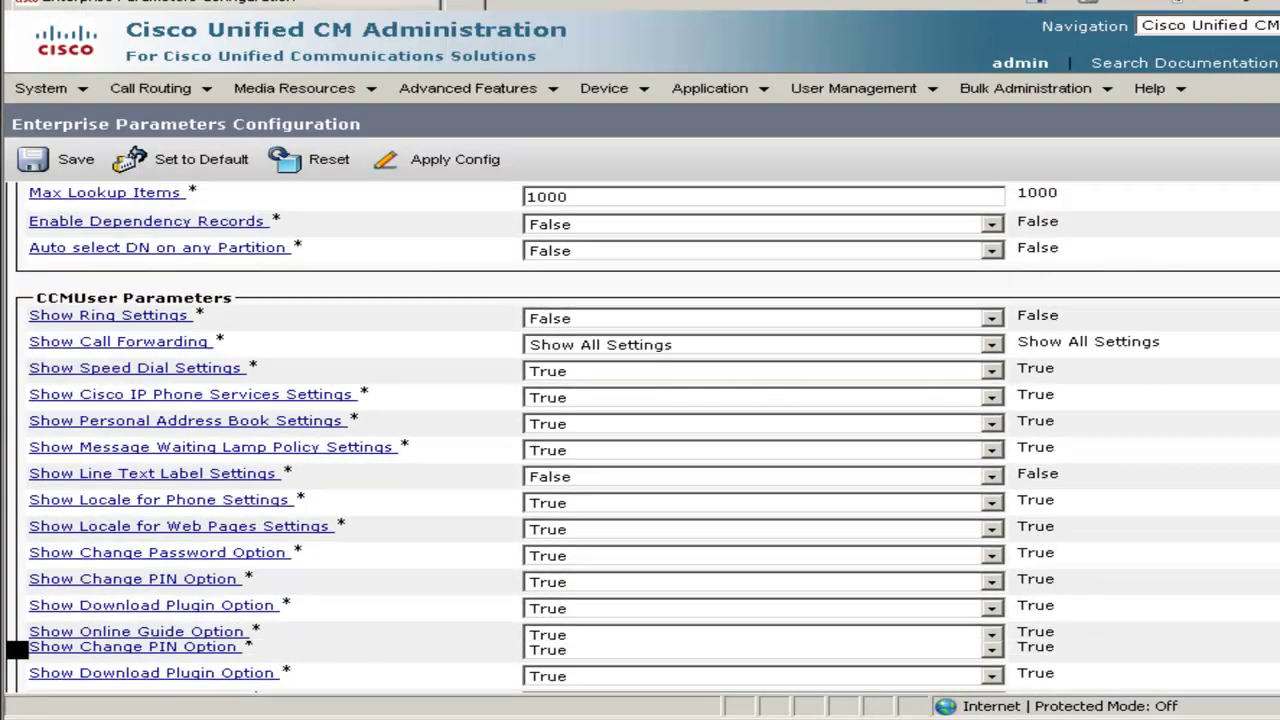
pyautogui.scroll(-12, 155, 594)
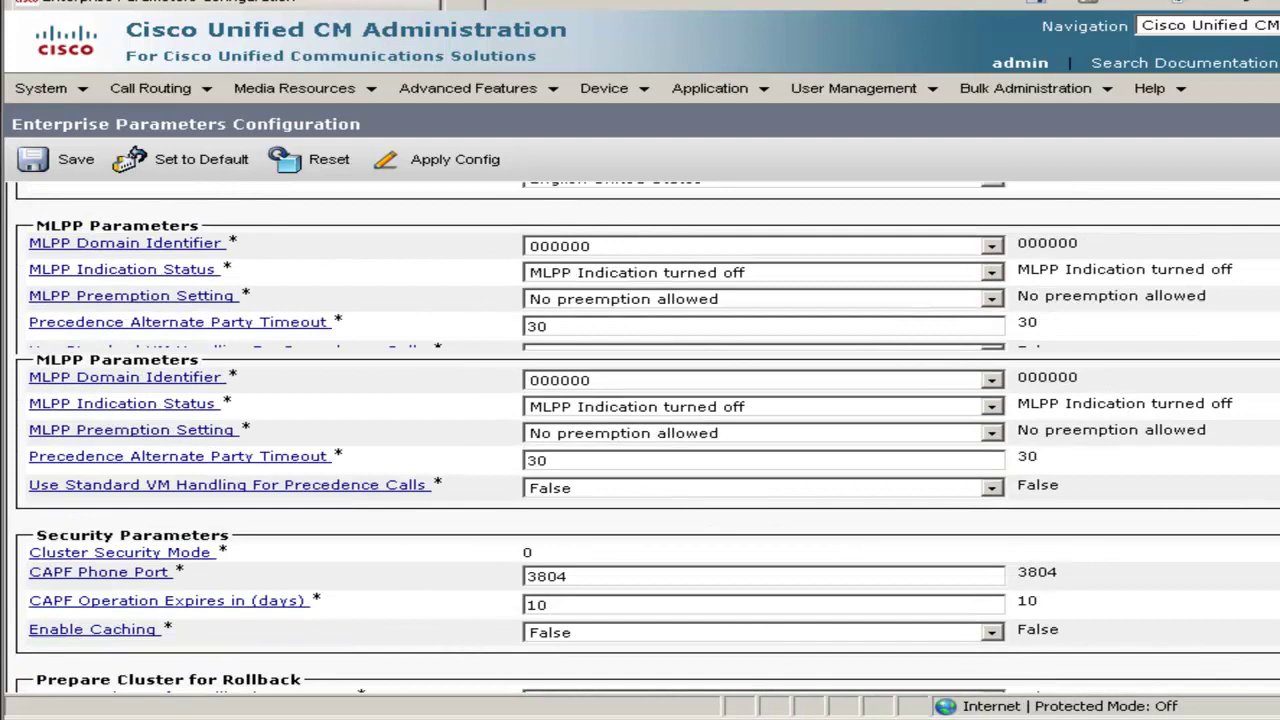
pyautogui.scroll(-3, 155, 558)
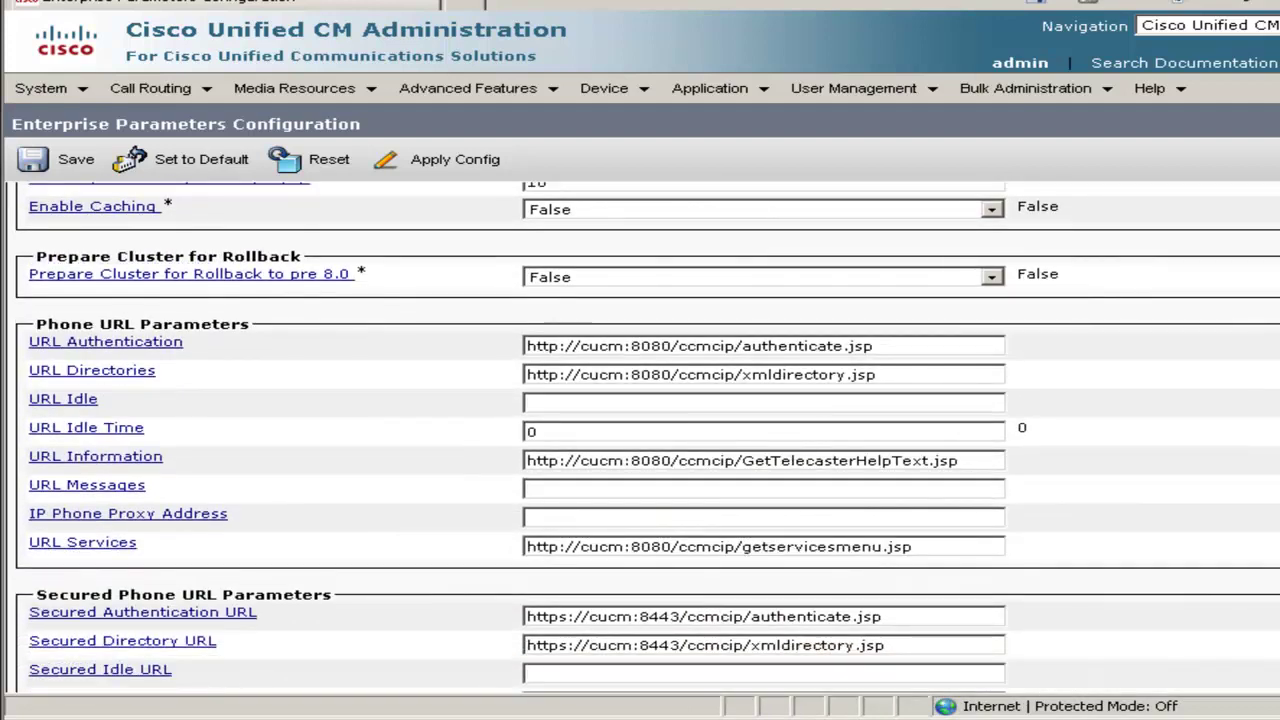
pyautogui.doubleClick(605, 350)
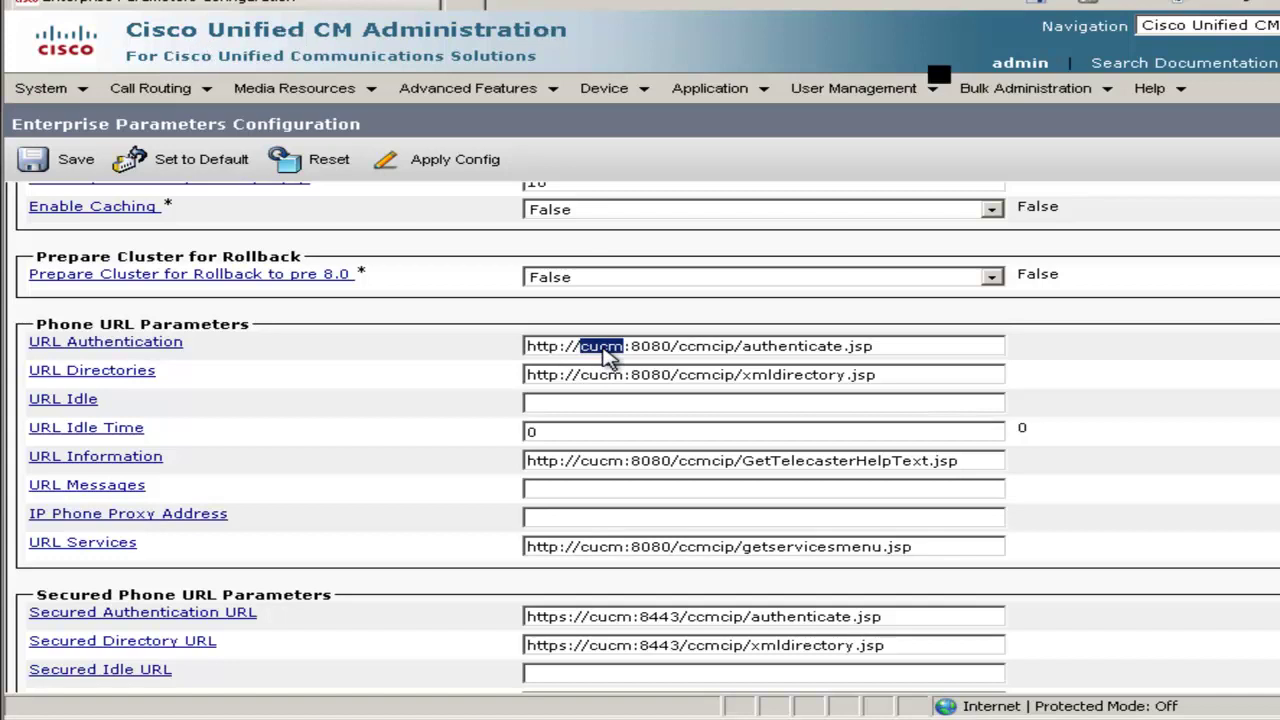
pyautogui.write('10.')
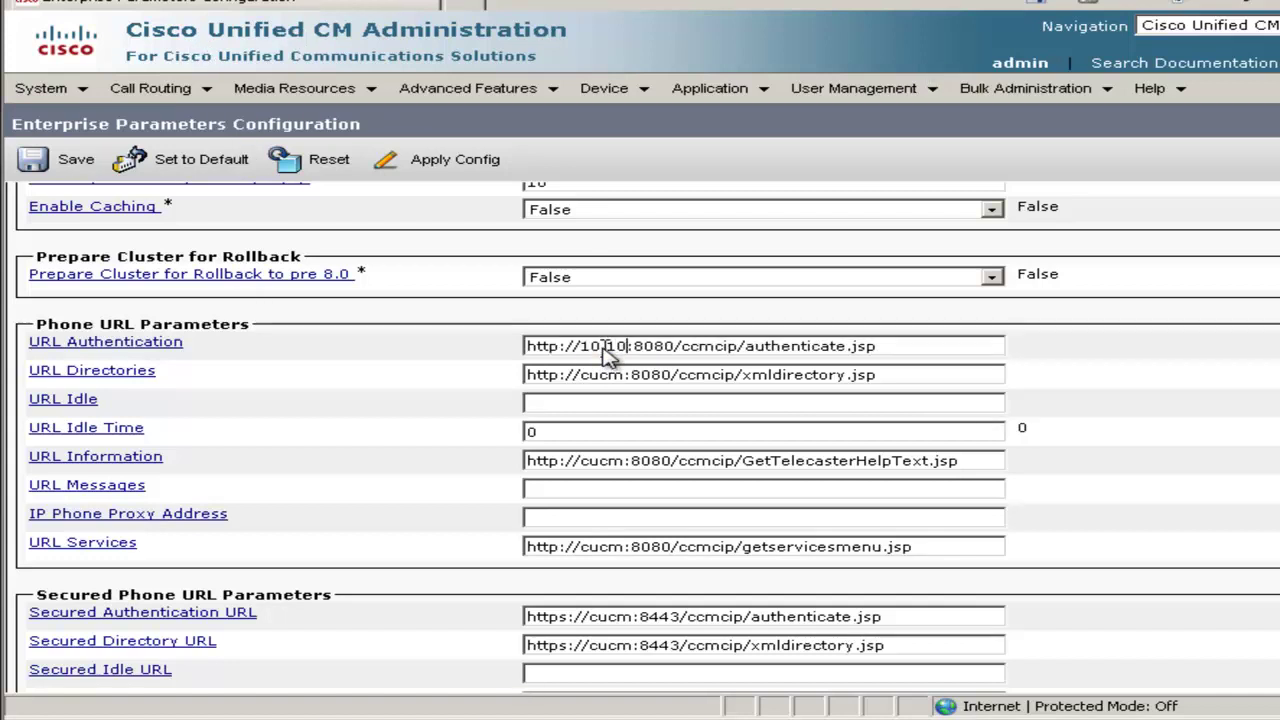
pyautogui.write('10')
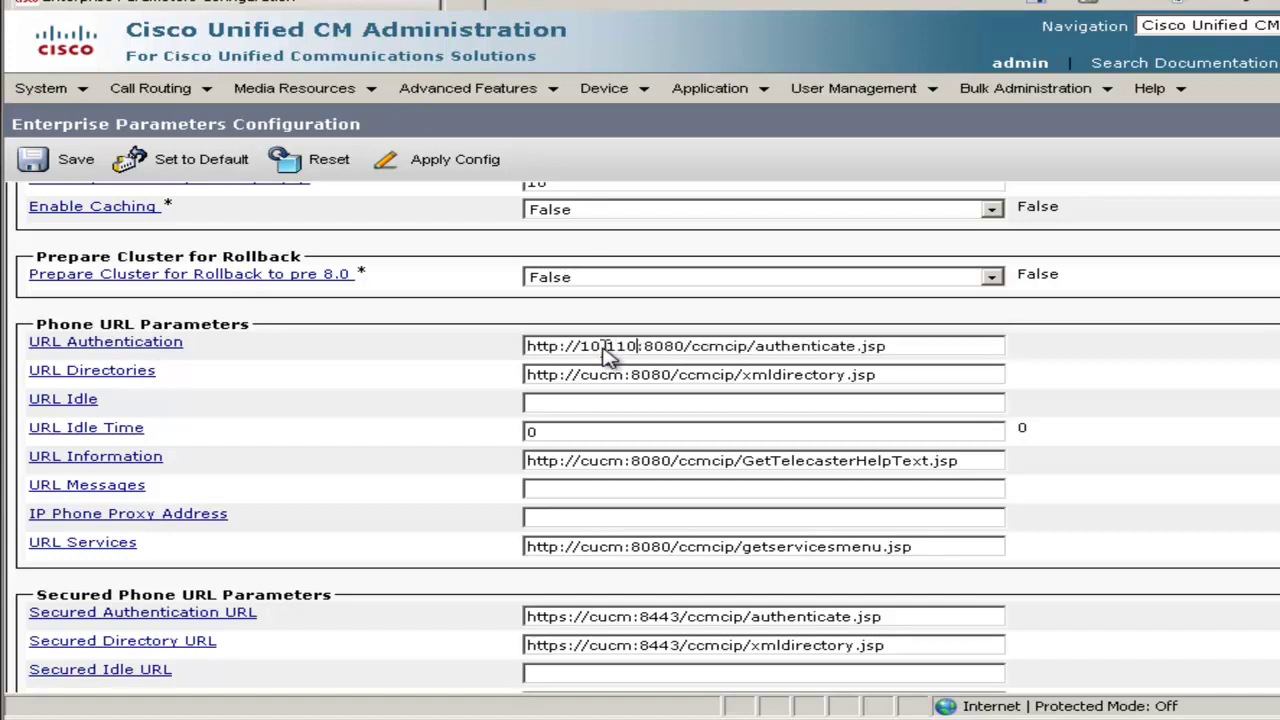
pyautogui.write('.')
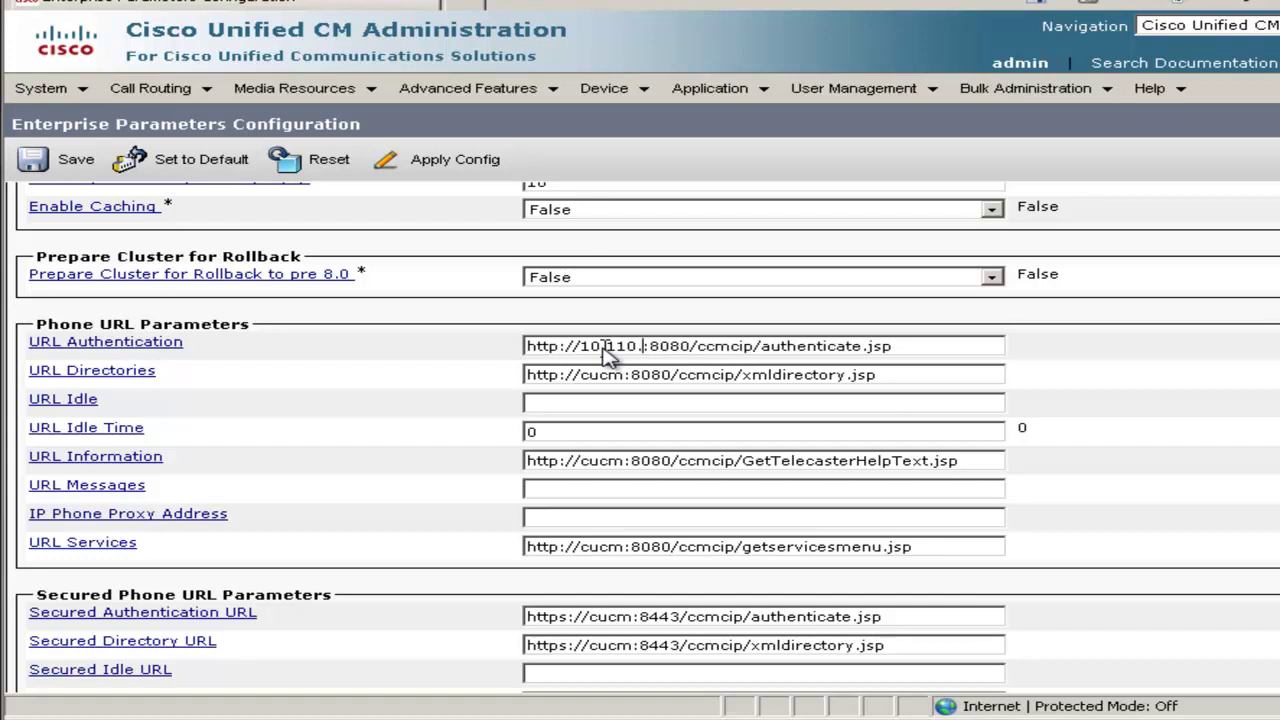
pyautogui.write('1.3')
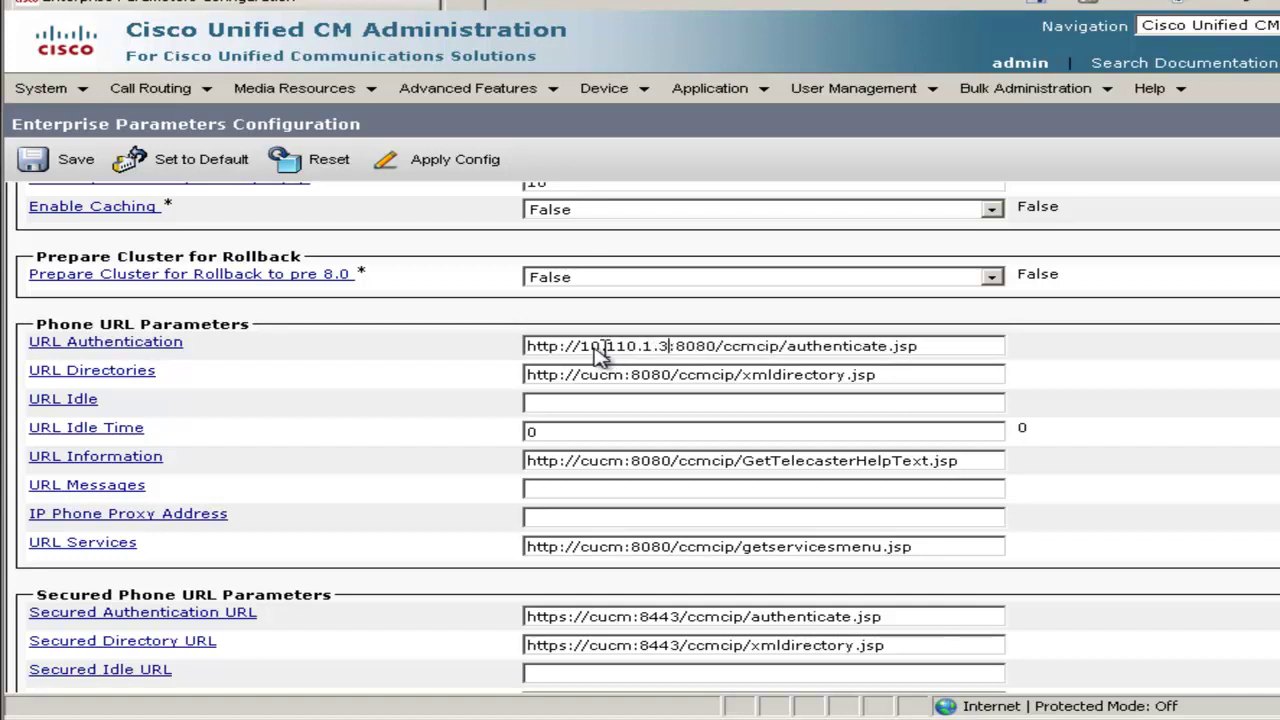
# Use 10.110.1.3 in the URL Directories, Information and Services addresses, and save
pyautogui.moveTo(581, 347); pyautogui.dragTo(672, 362)
pyautogui.hotkey('ctrl', 'c')
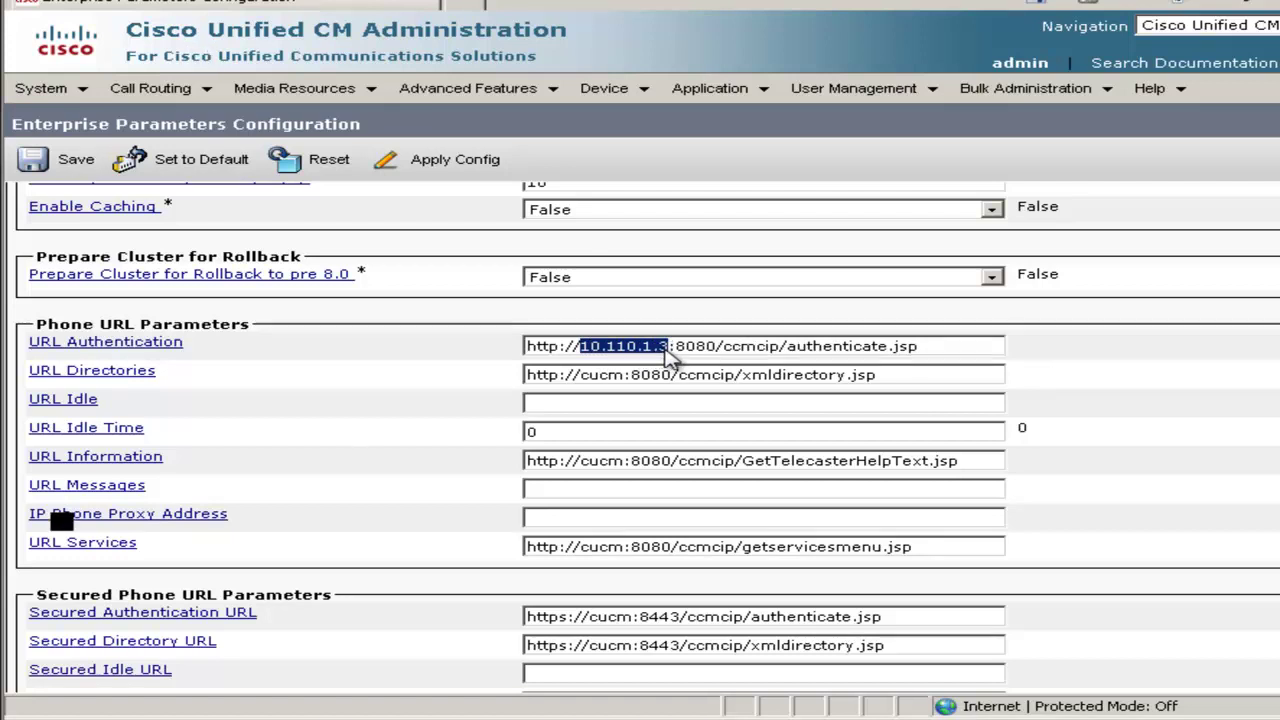
pyautogui.doubleClick(603, 375)
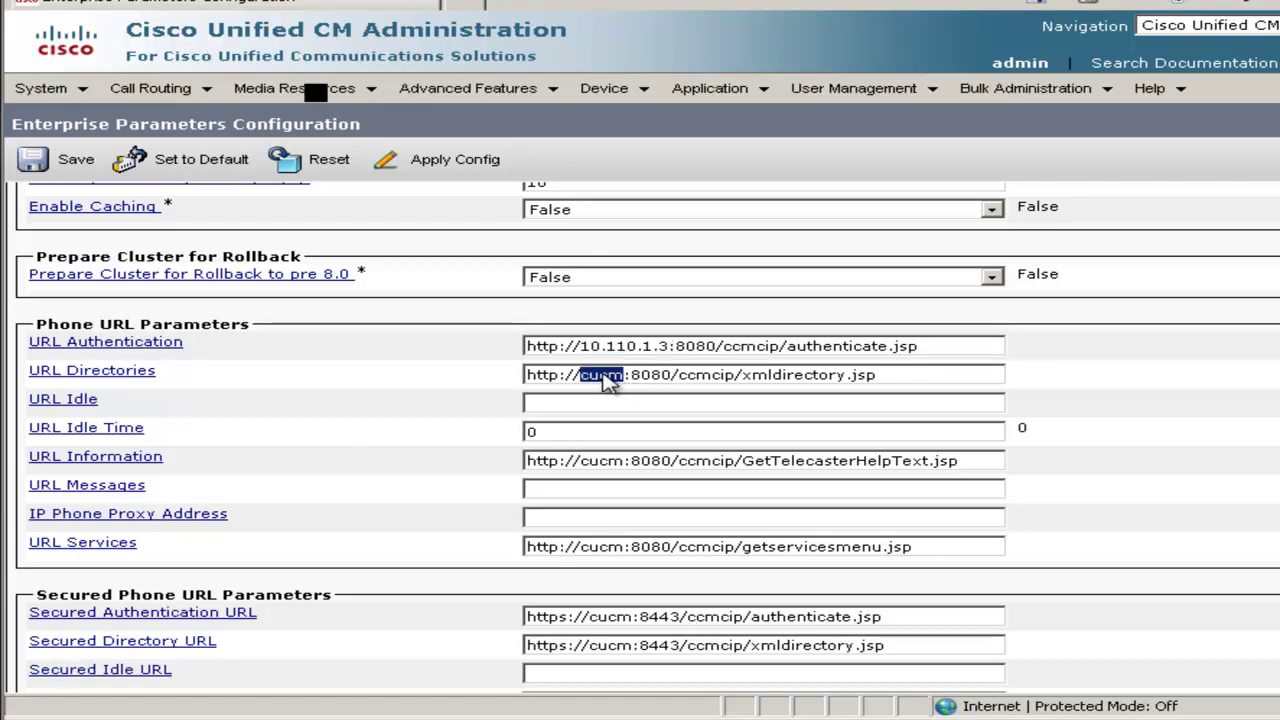
pyautogui.hotkey('ctrl', 'v')
pyautogui.doubleClick(604, 461)
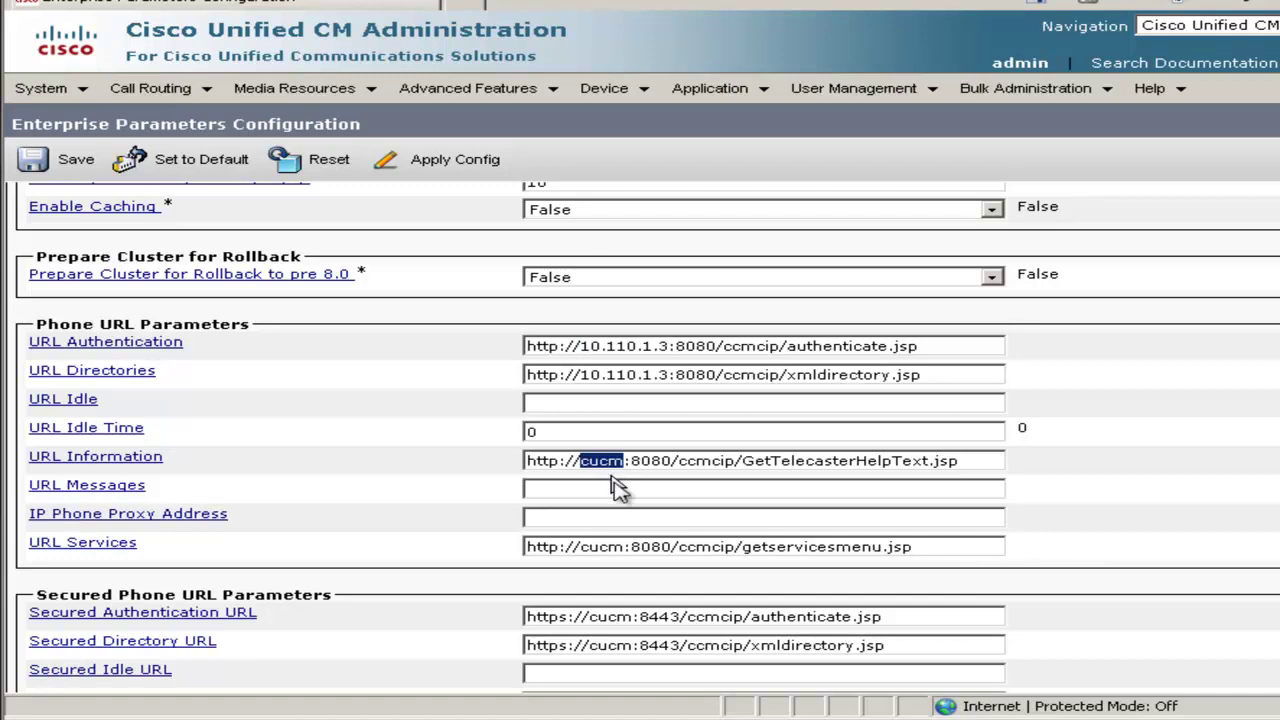
pyautogui.hotkey('ctrl', 'v')
pyautogui.doubleClick(604, 548)
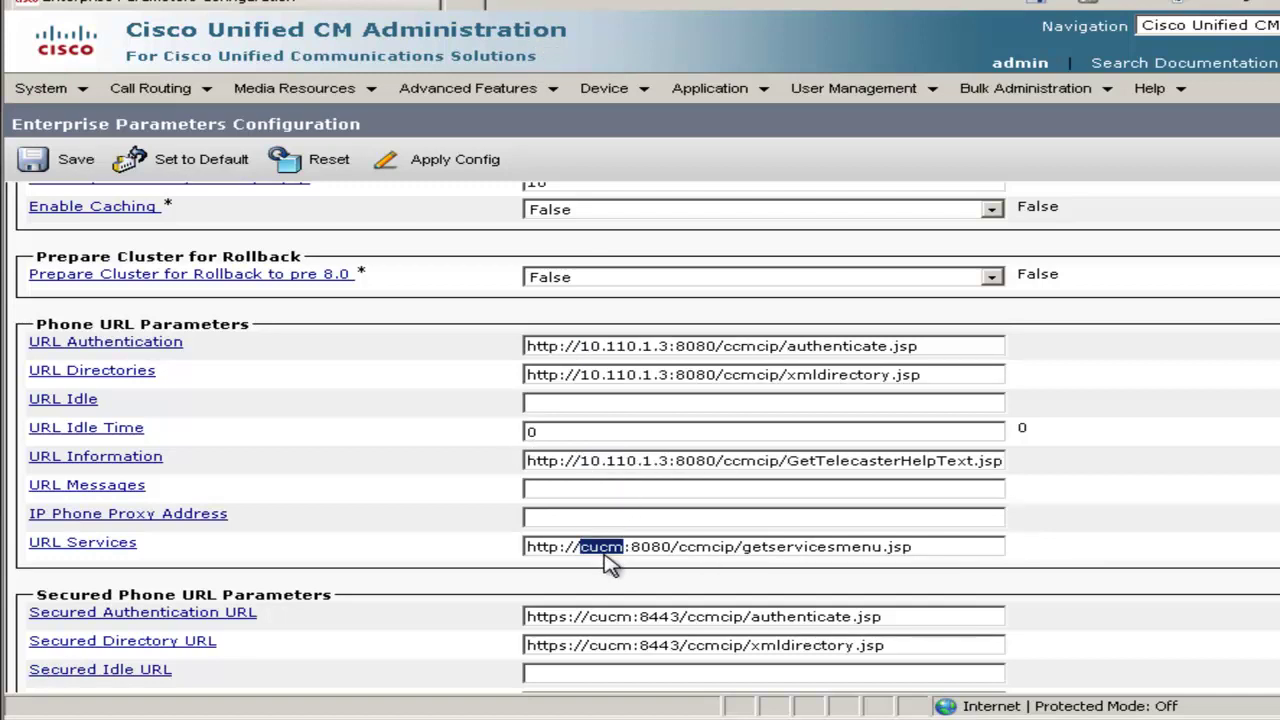
pyautogui.hotkey('ctrl', 'v')
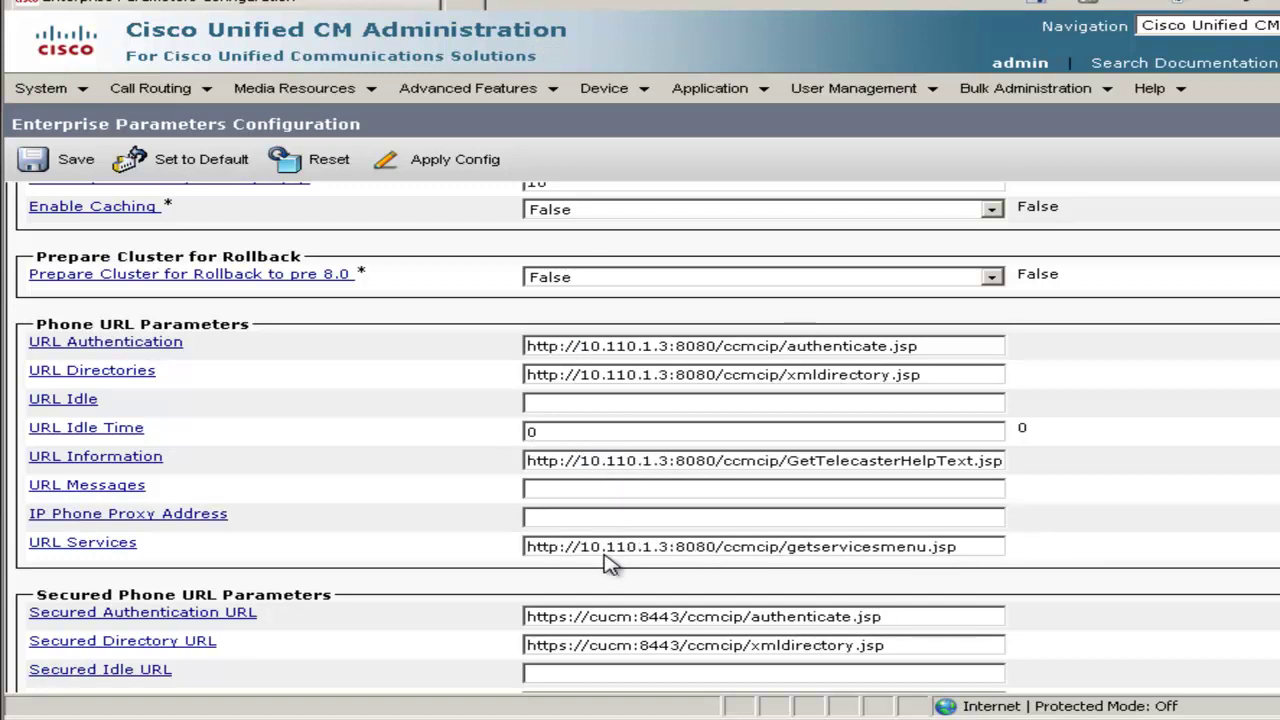
pyautogui.click(75, 165)
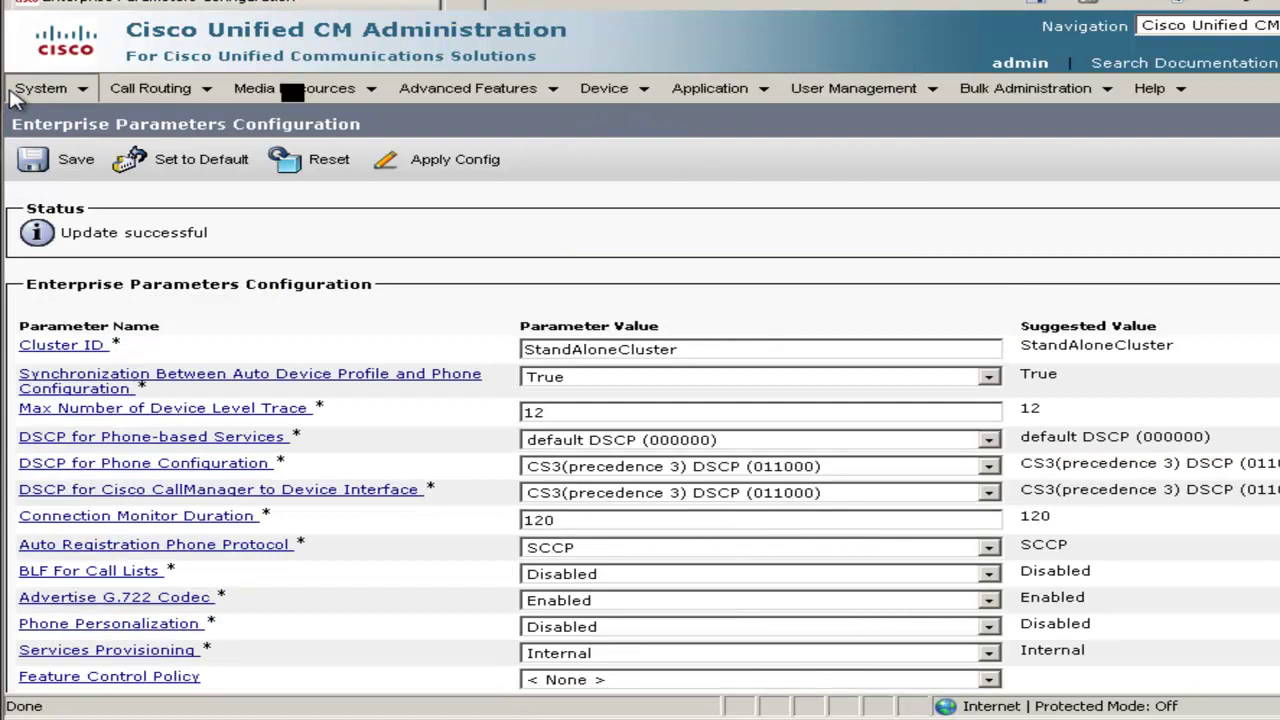
# Save the LDAP System page with Enable Synchronizing from LDAP Server checked
pyautogui.click(10, 92)
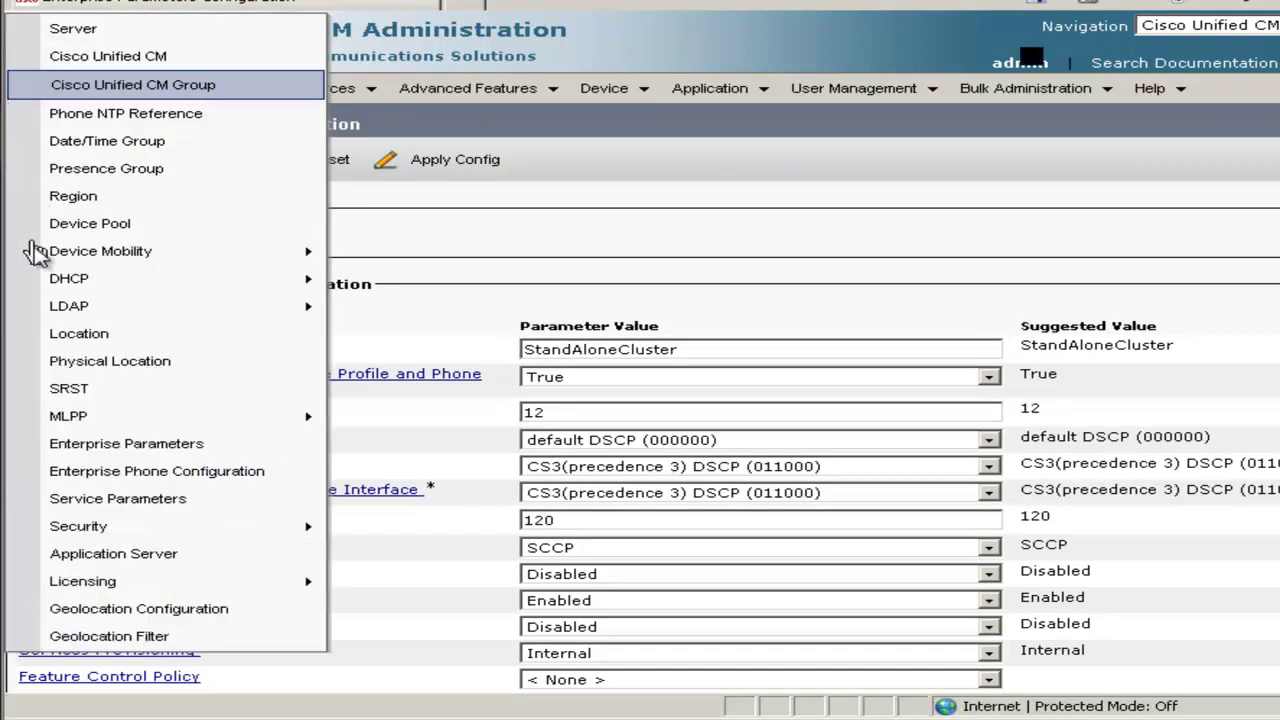
pyautogui.moveTo(78, 310)
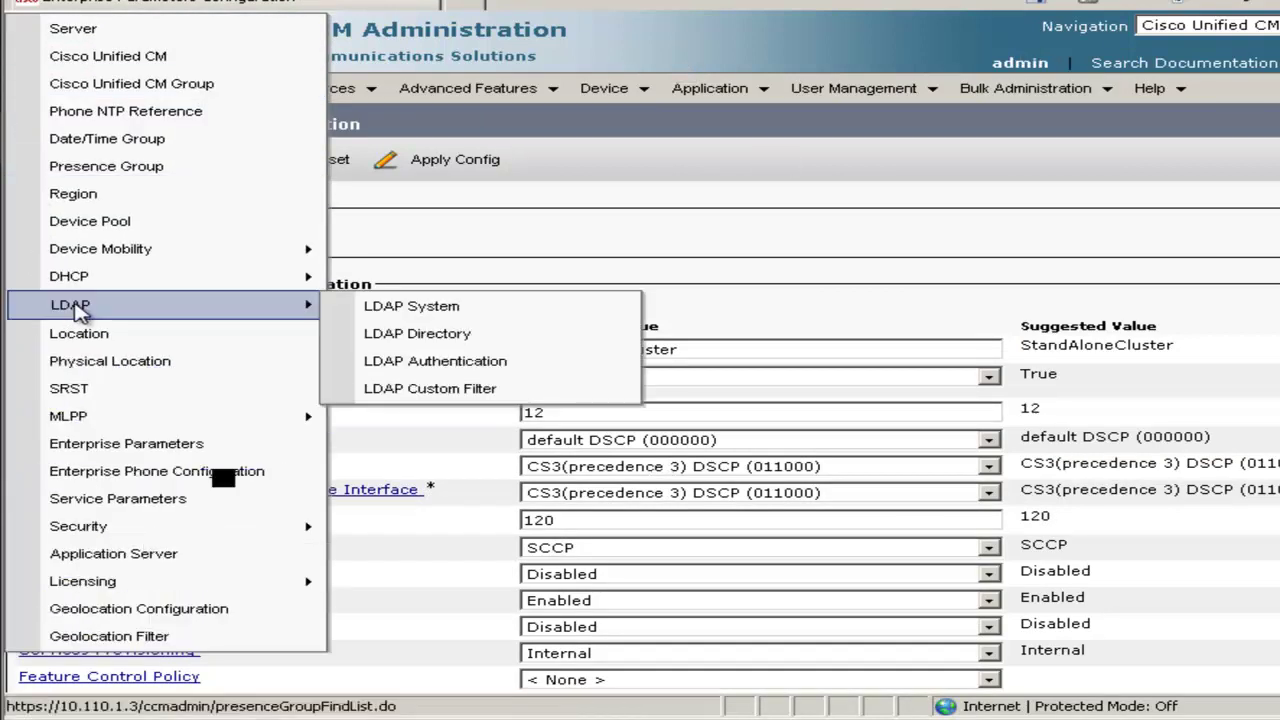
pyautogui.click(362, 310)
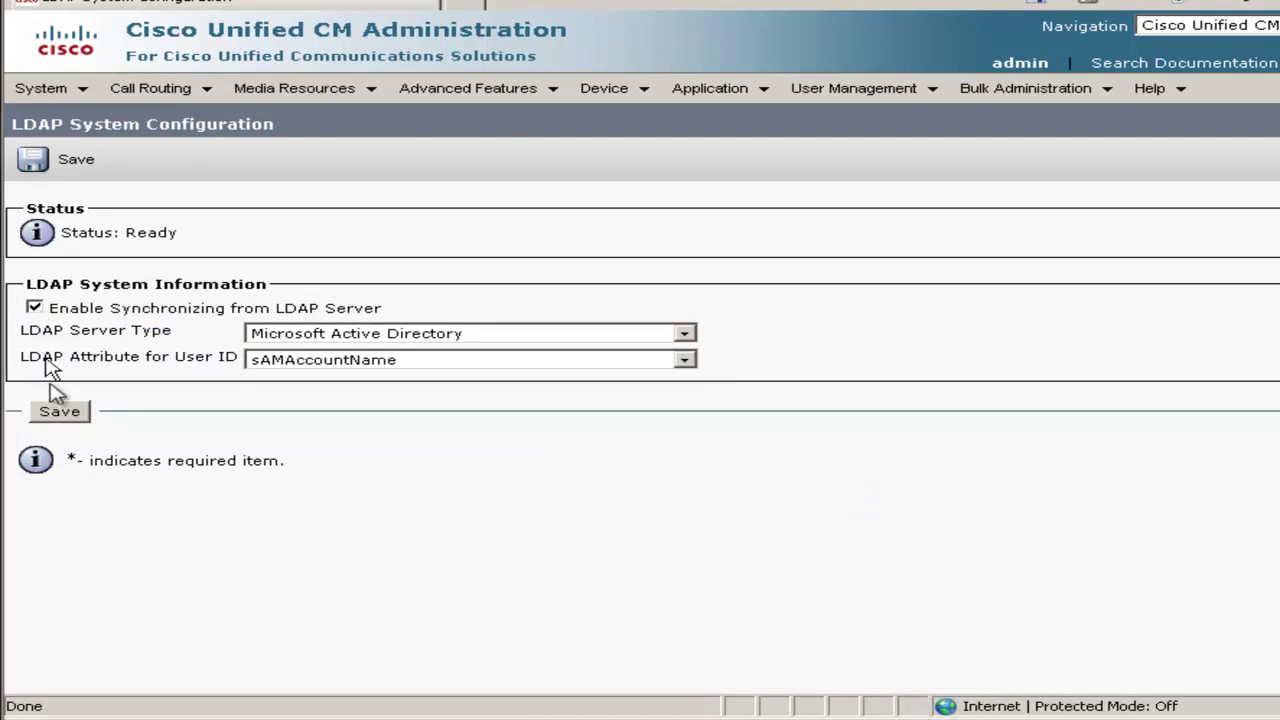
pyautogui.click(72, 420)
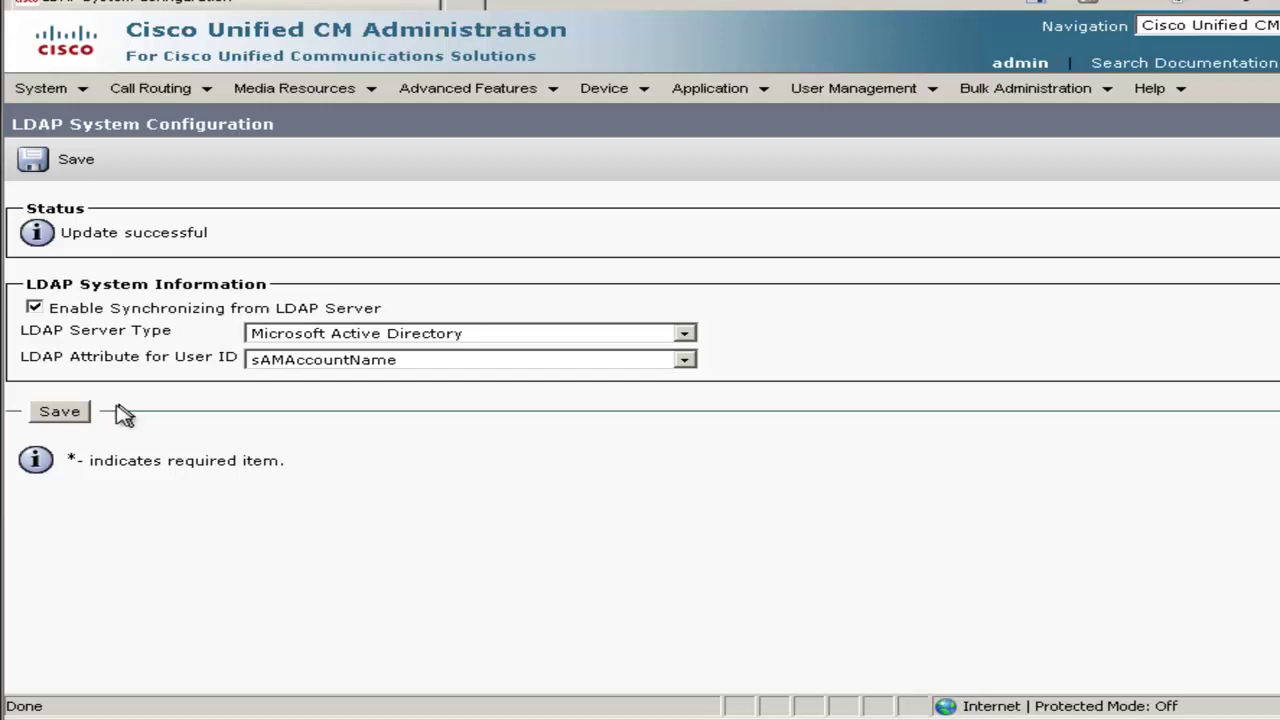
# Enable LDAP Authentication for end users, paste the administrator manager DN and enter the password
pyautogui.moveTo(14, 88)
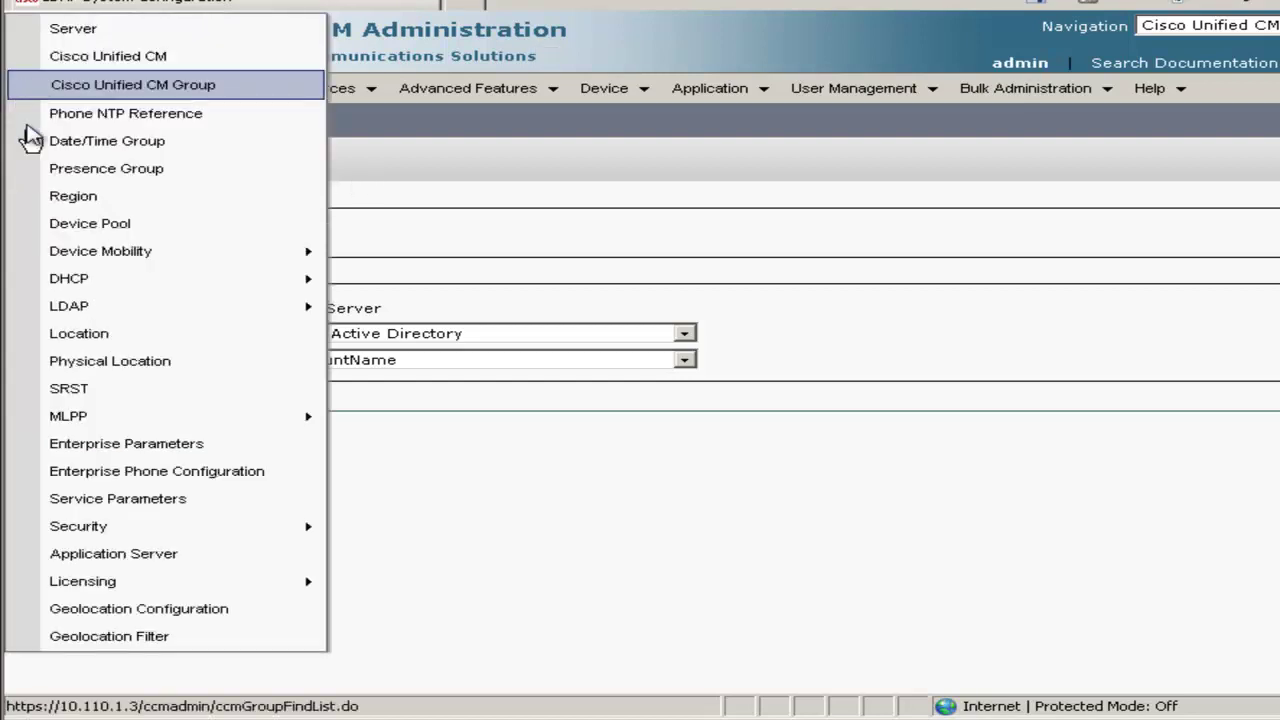
pyautogui.moveTo(80, 315)
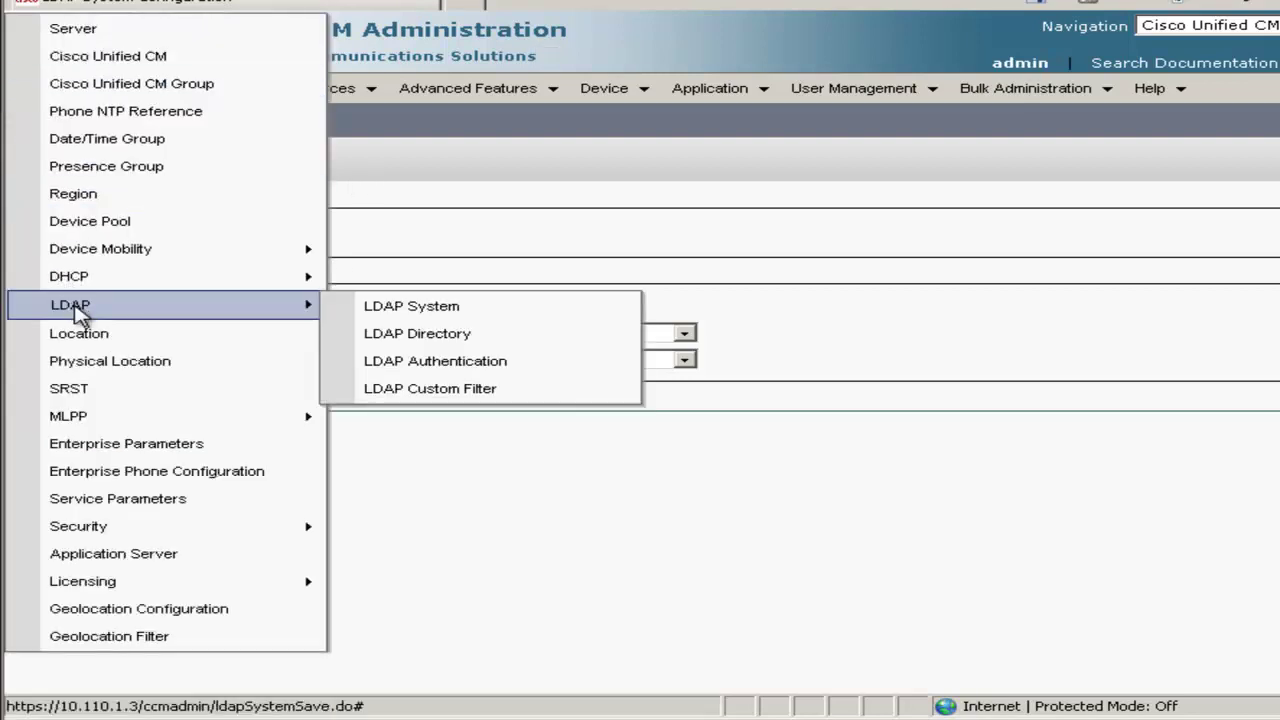
pyautogui.click(394, 368)
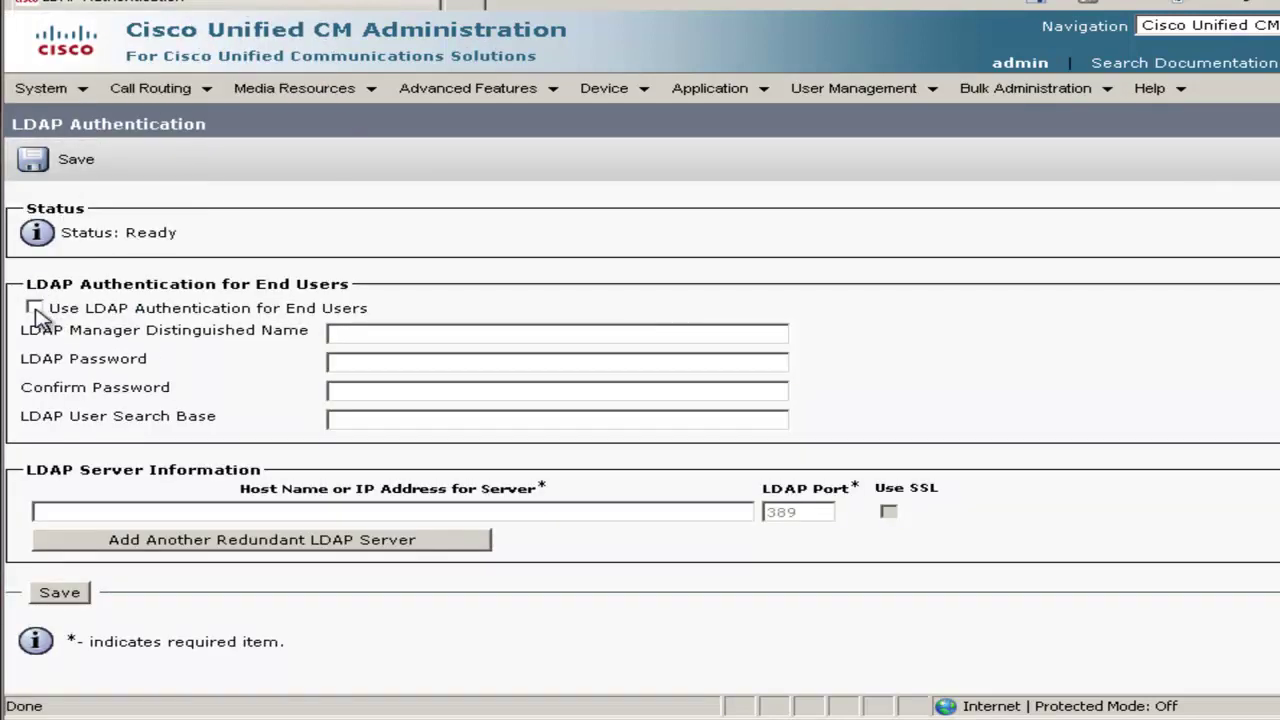
pyautogui.click(34, 309)
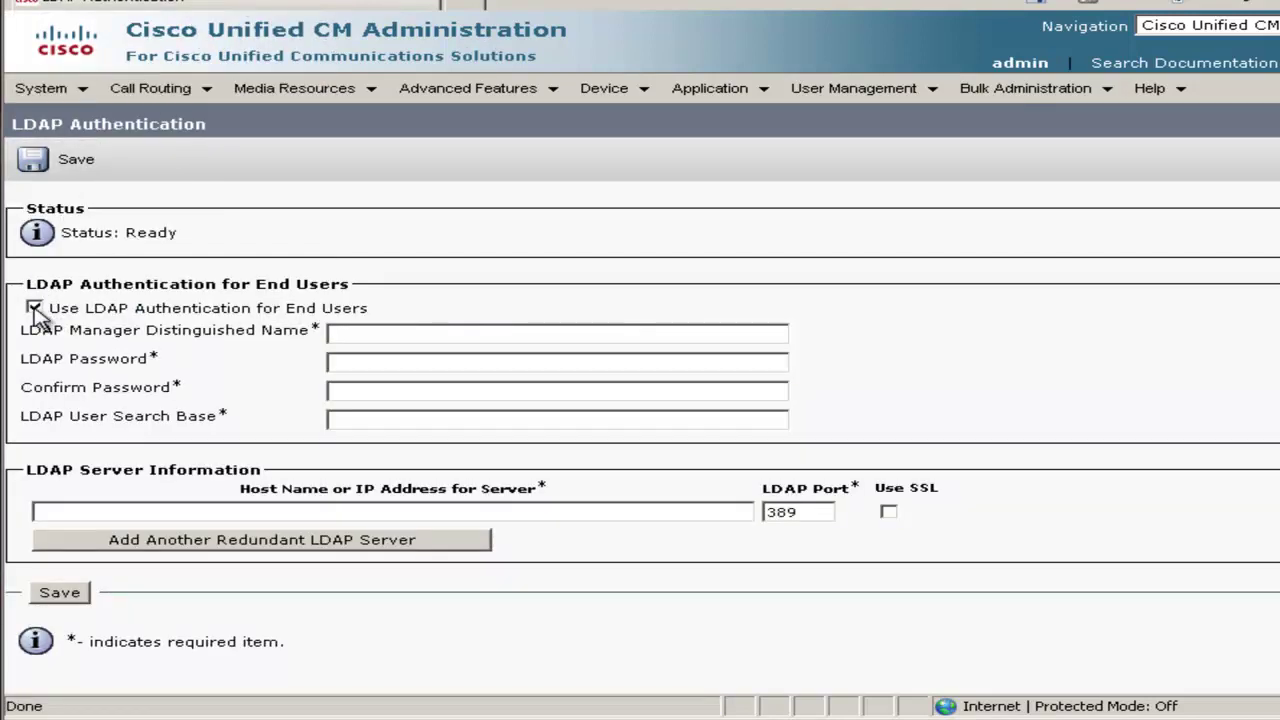
pyautogui.rightClick(355, 340)
pyautogui.click(392, 424)
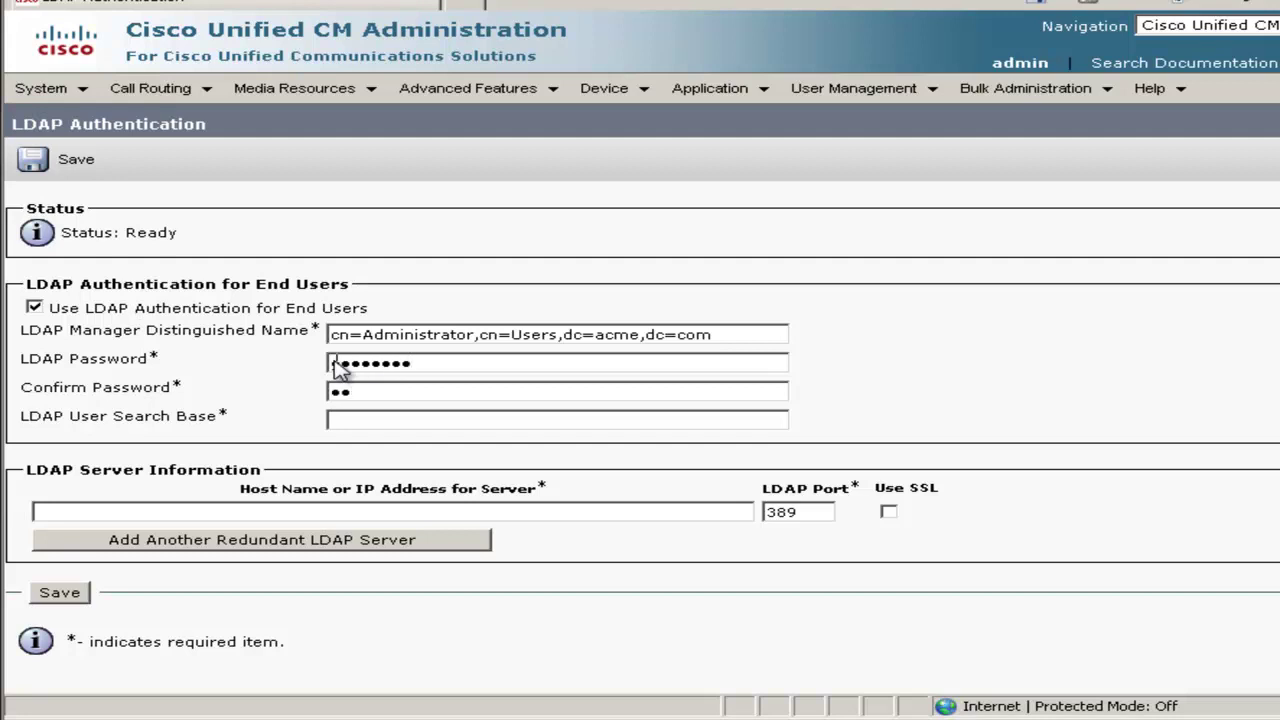
pyautogui.write('**')
# Set search base cn=Users,dc=acme,dc=com and LDAP server 10.110.1.2, then save
pyautogui.rightClick(350, 425)
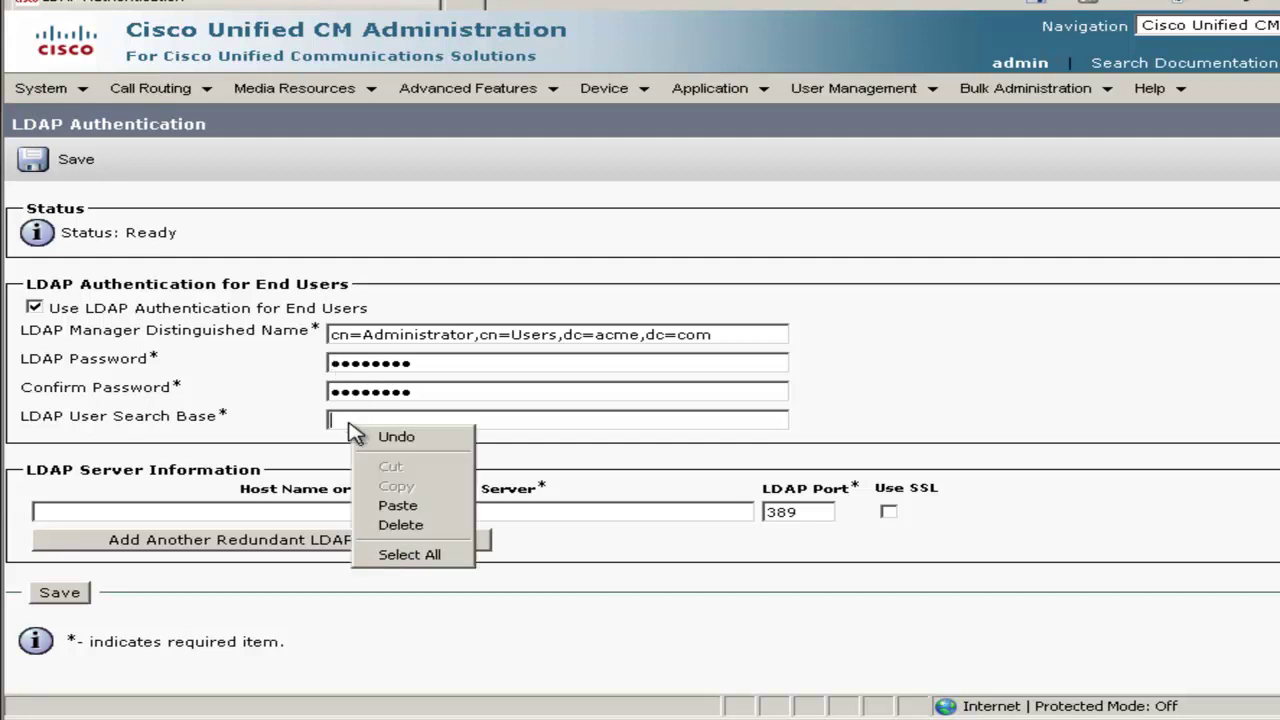
pyautogui.click(403, 503)
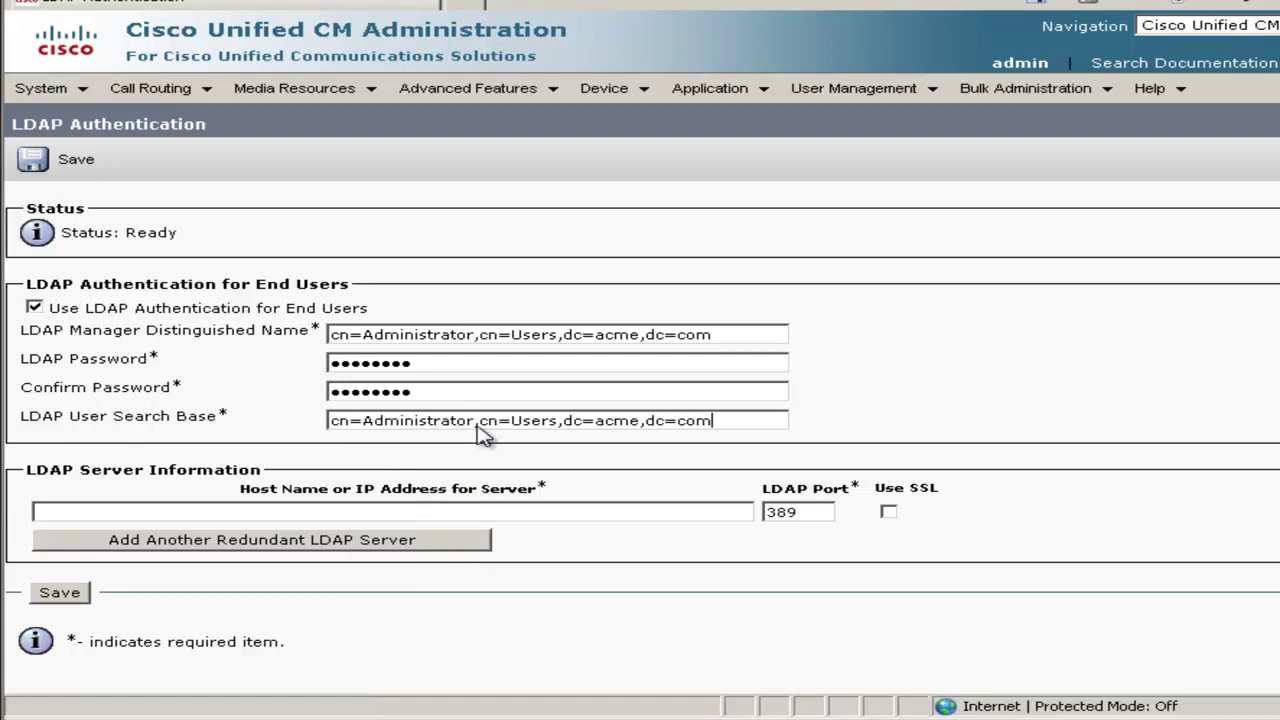
pyautogui.moveTo(480, 428); pyautogui.dragTo(283, 420)
pyautogui.press('Delete')
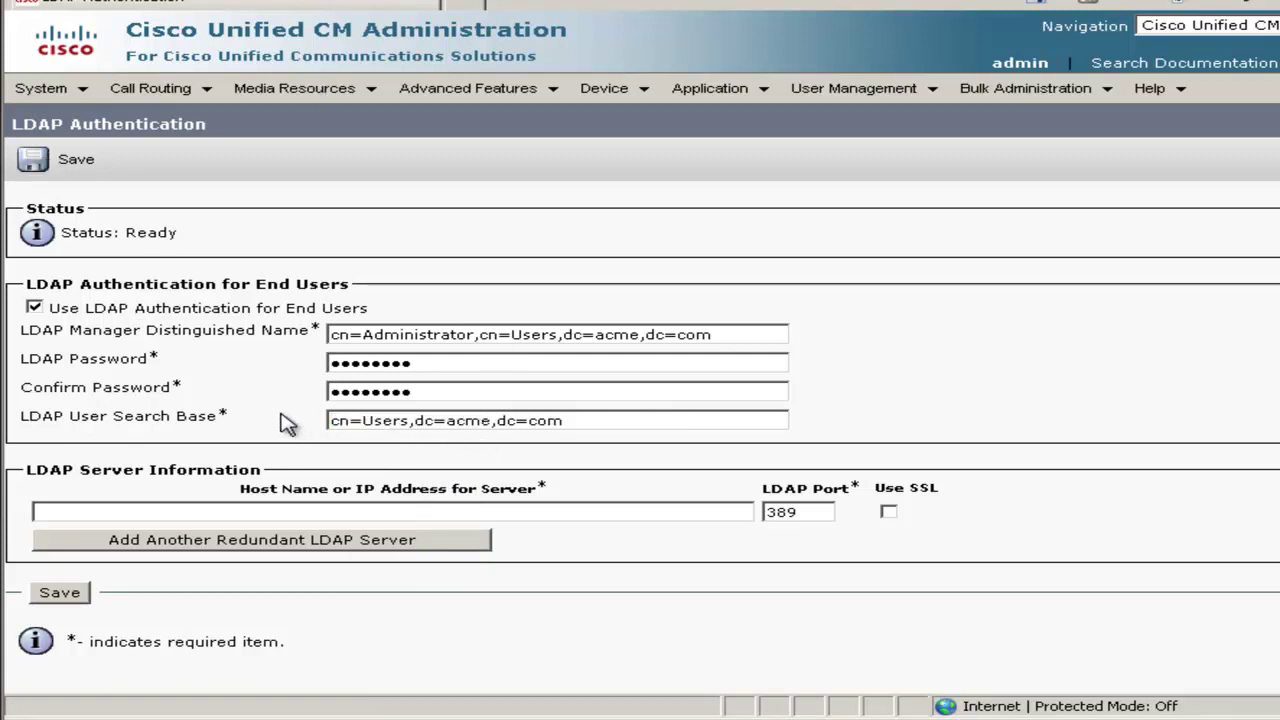
pyautogui.click(273, 512)
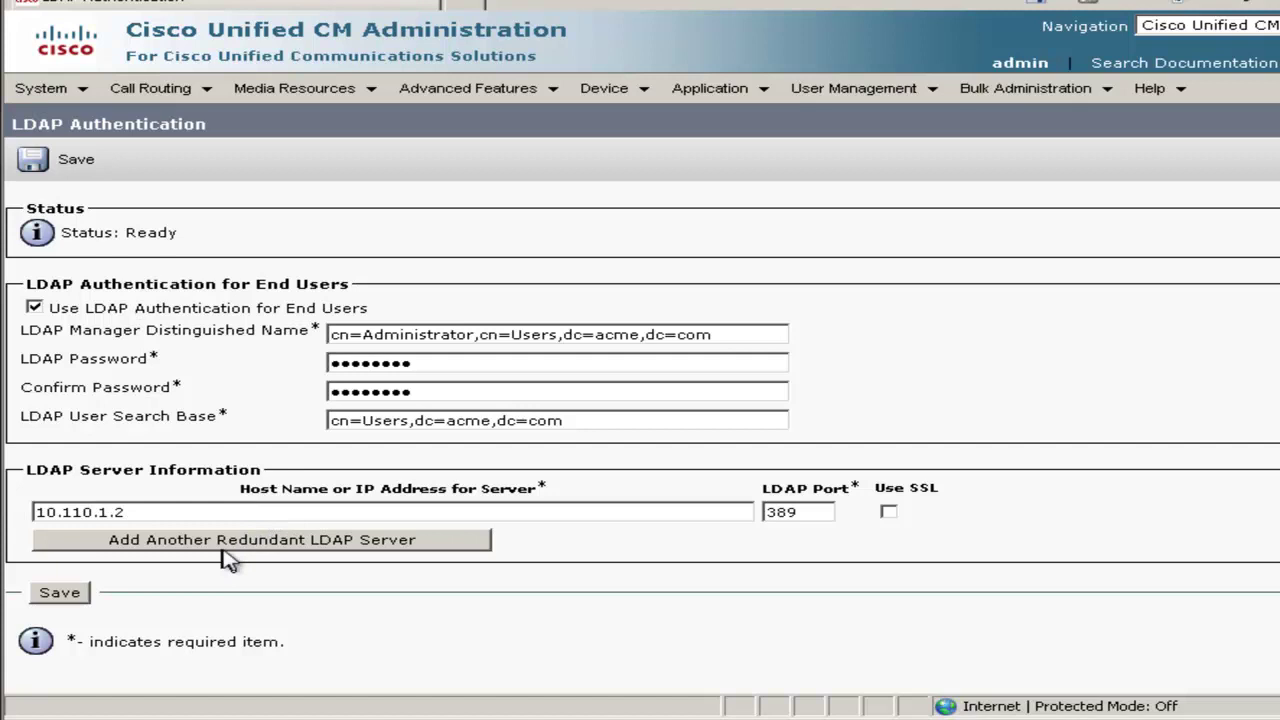
pyautogui.click(60, 593)
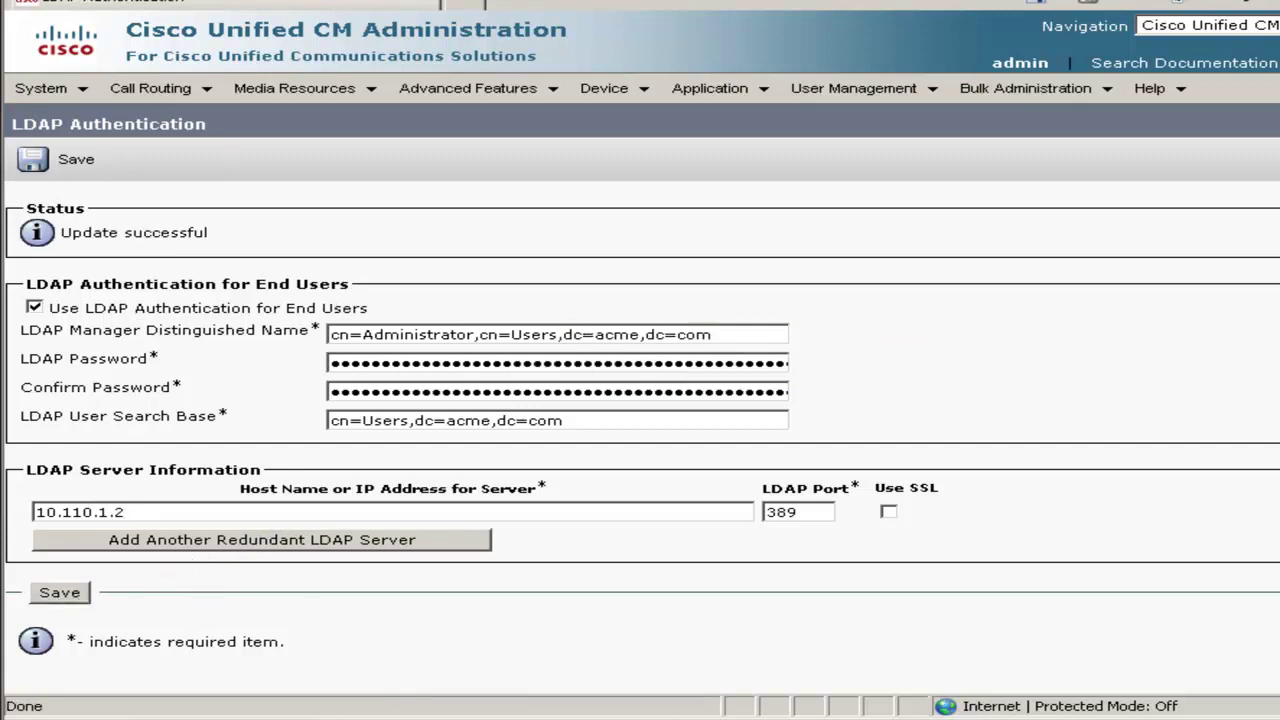
# Add a new LDAP Directory, acknowledging the end-user deletion and unique userID warnings
pyautogui.moveTo(28, 100)
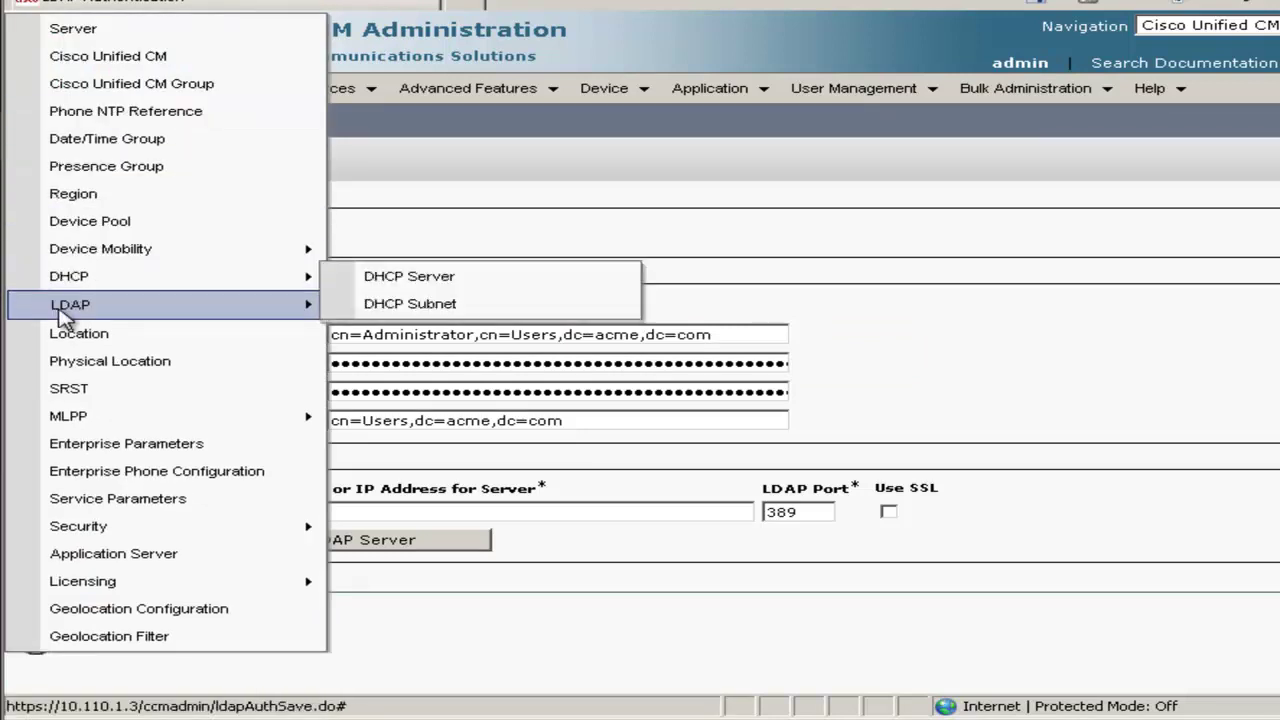
pyautogui.moveTo(268, 315)
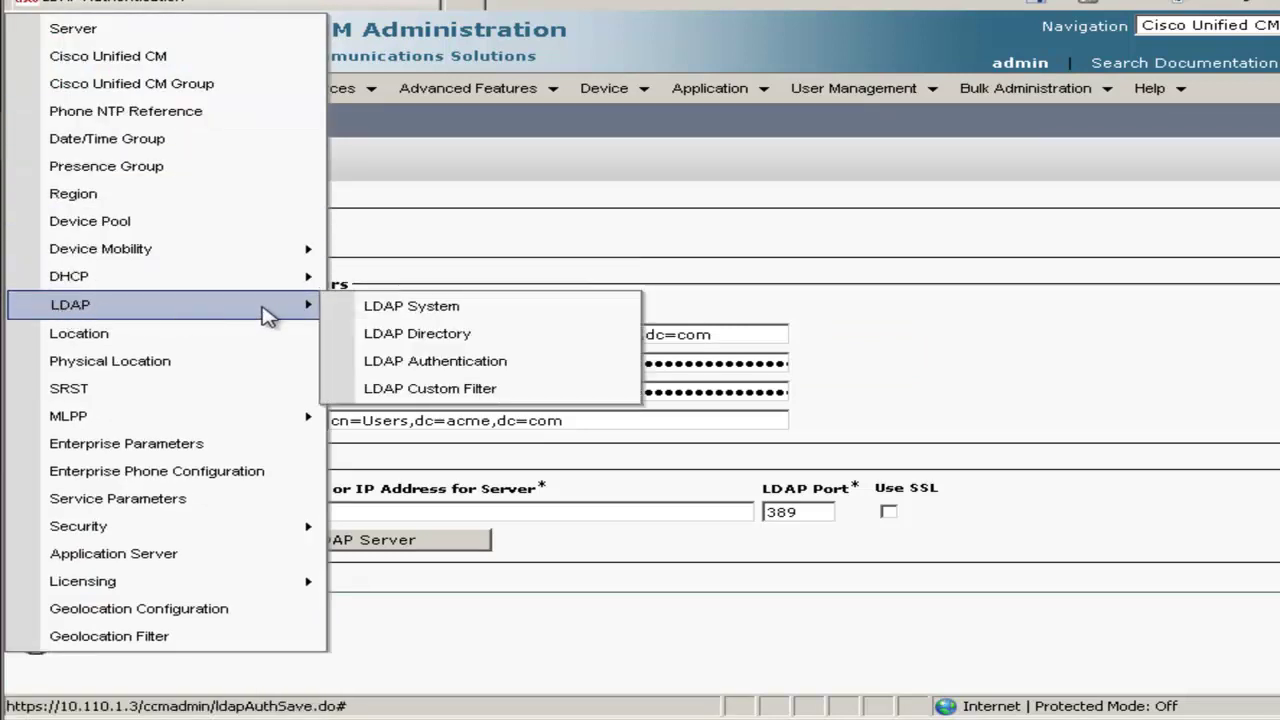
pyautogui.click(410, 345)
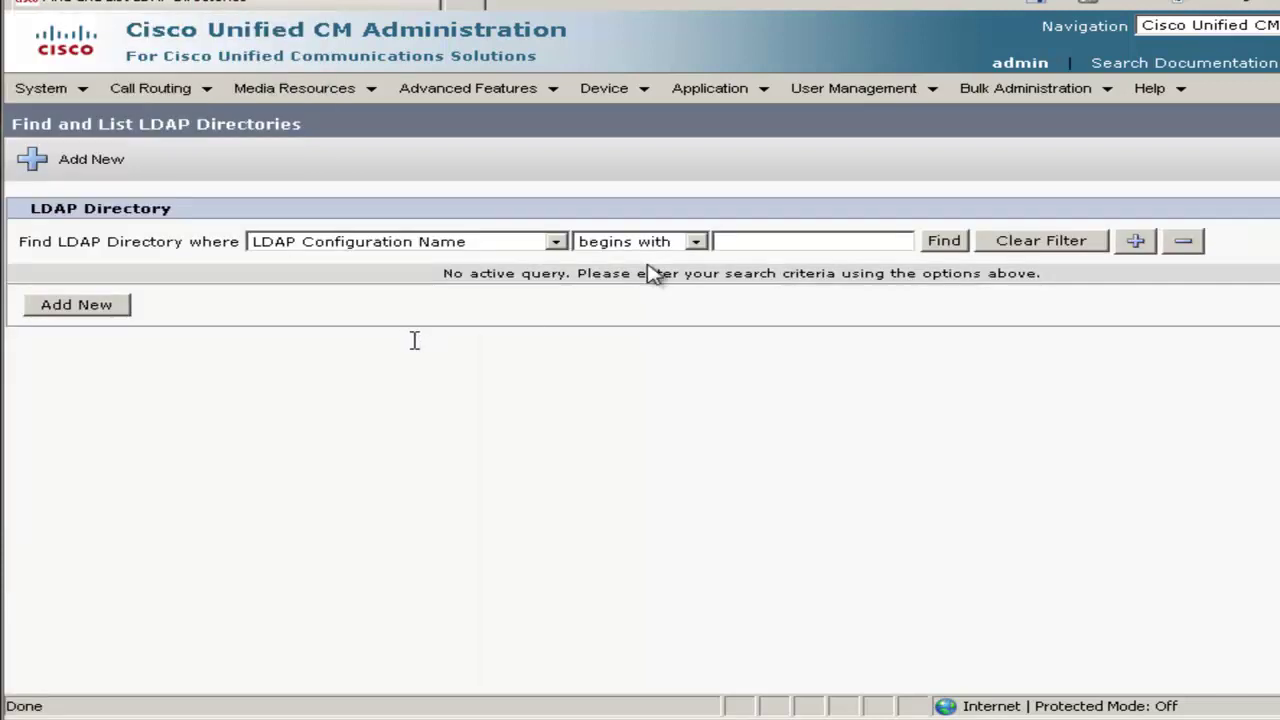
pyautogui.click(106, 318)
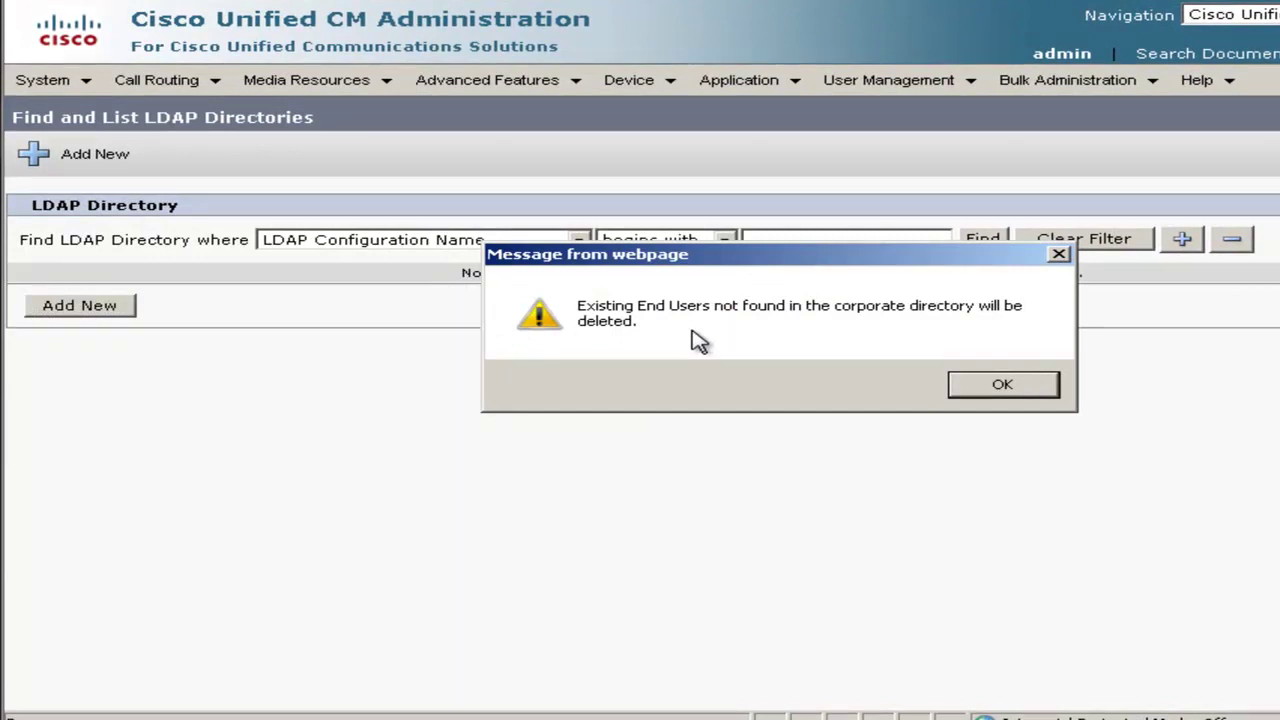
pyautogui.click(1002, 387)
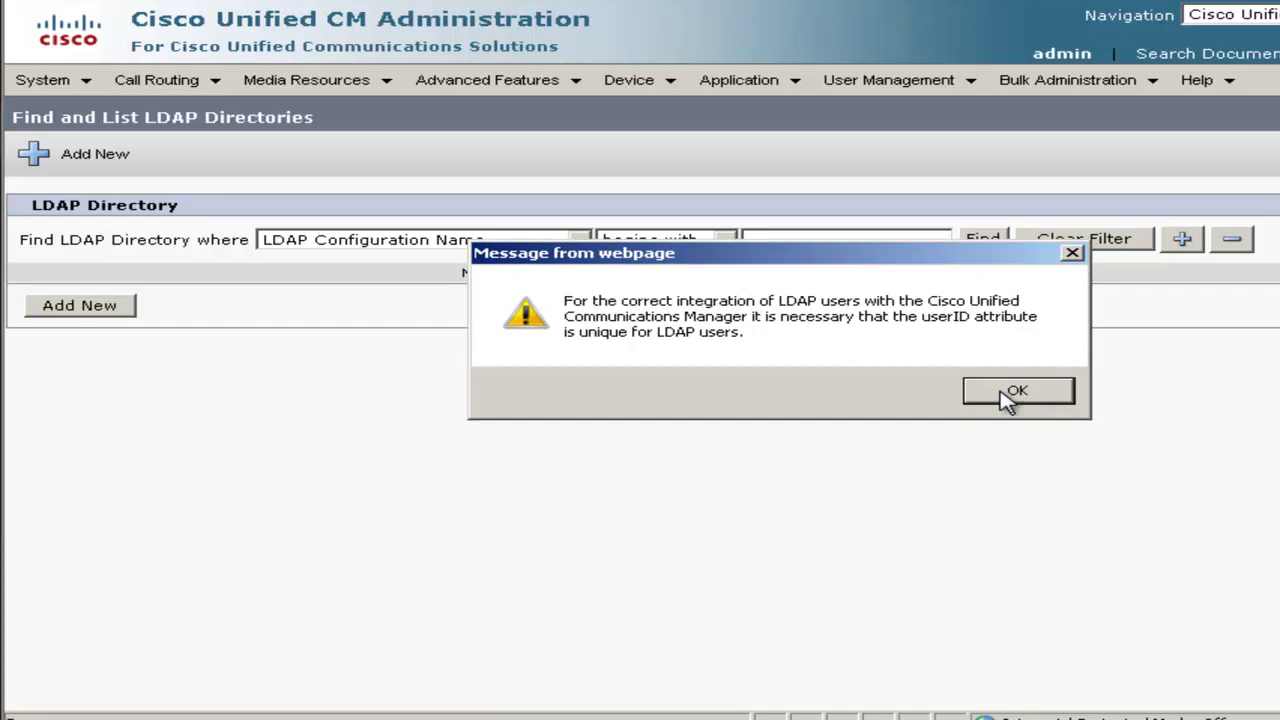
pyautogui.click(1010, 392)
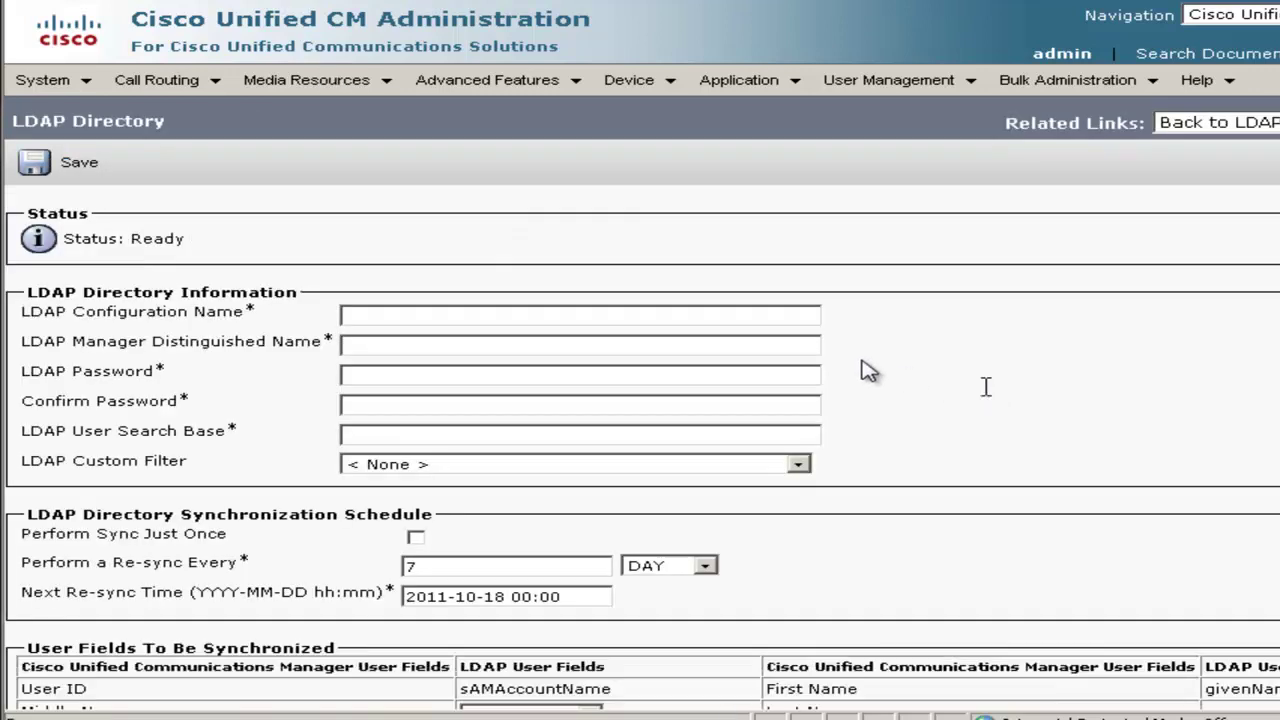
# Name the LDAP directory MSAD, paste the administrator manager DN and enter the password
pyautogui.click(462, 322)
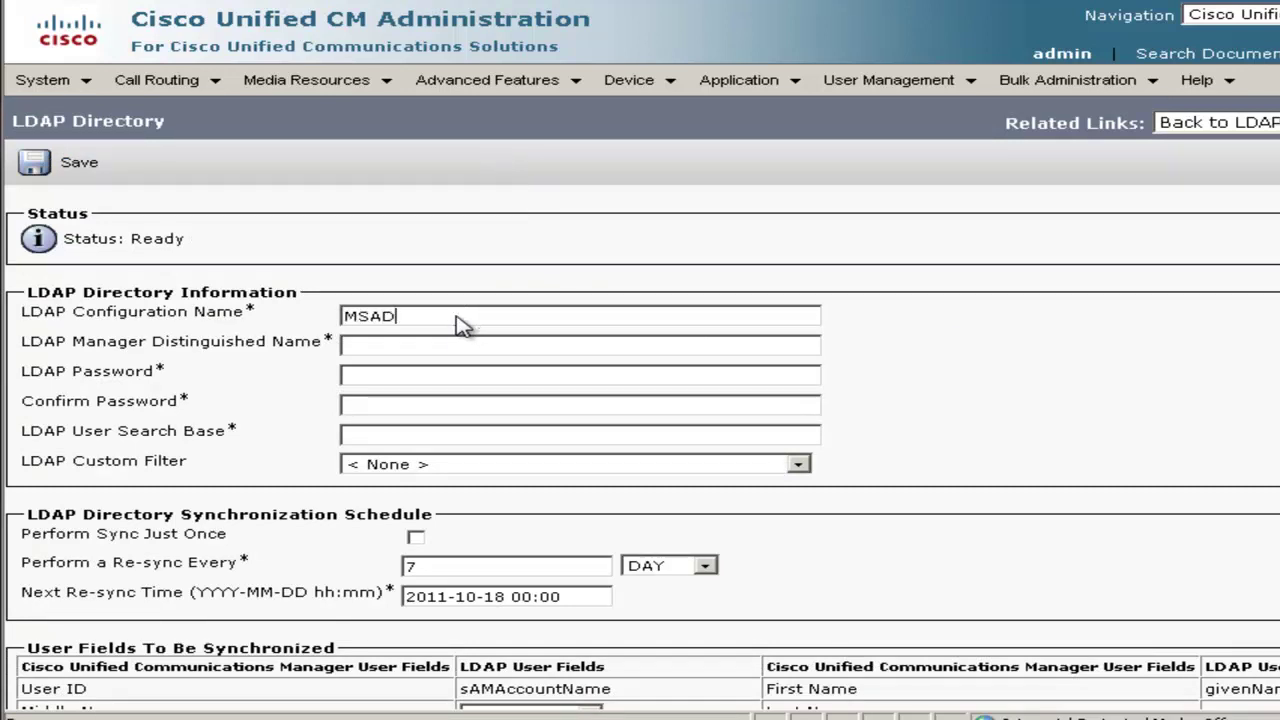
pyautogui.write('MSAD')
pyautogui.click(433, 348)
pyautogui.rightClick(435, 347)
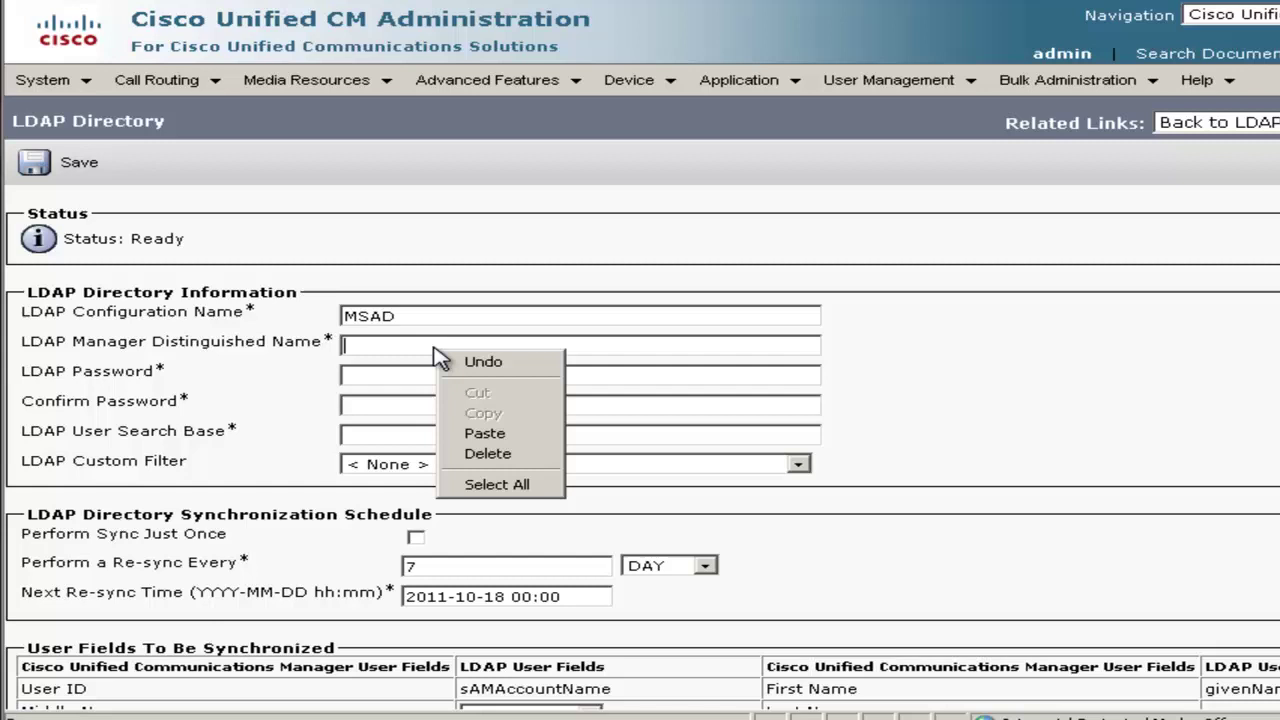
pyautogui.click(485, 434)
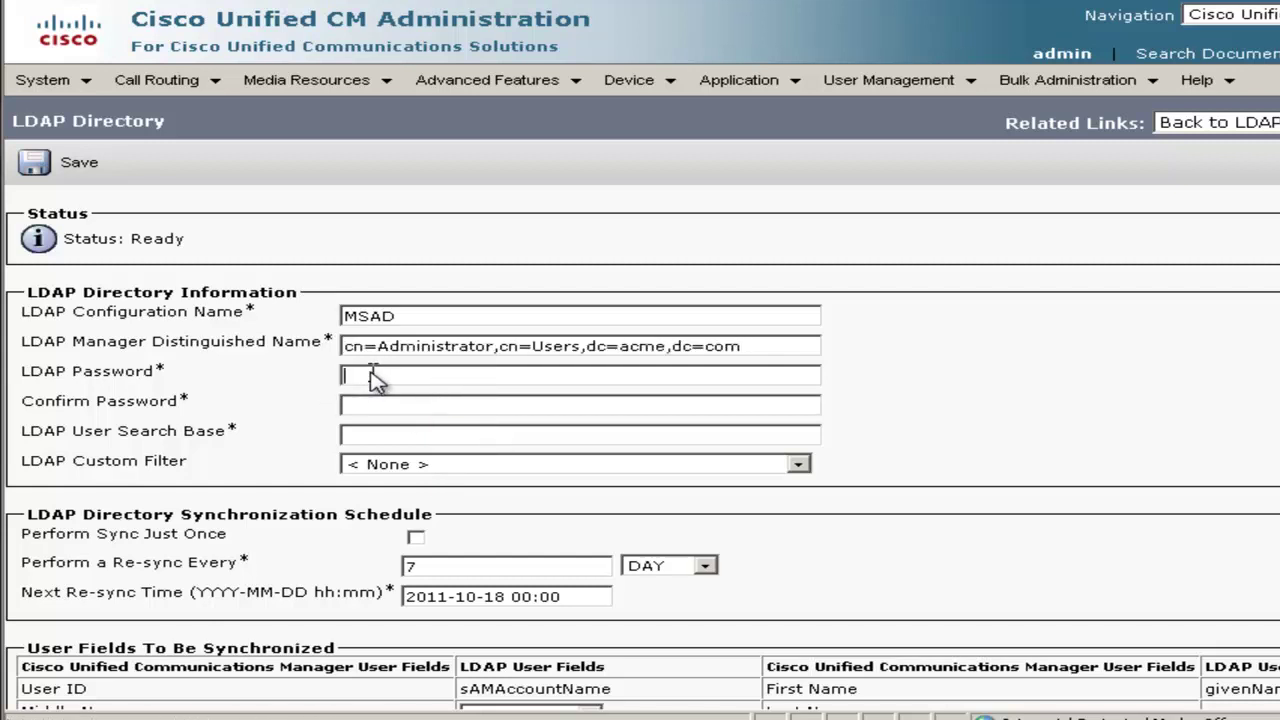
pyautogui.write('••')
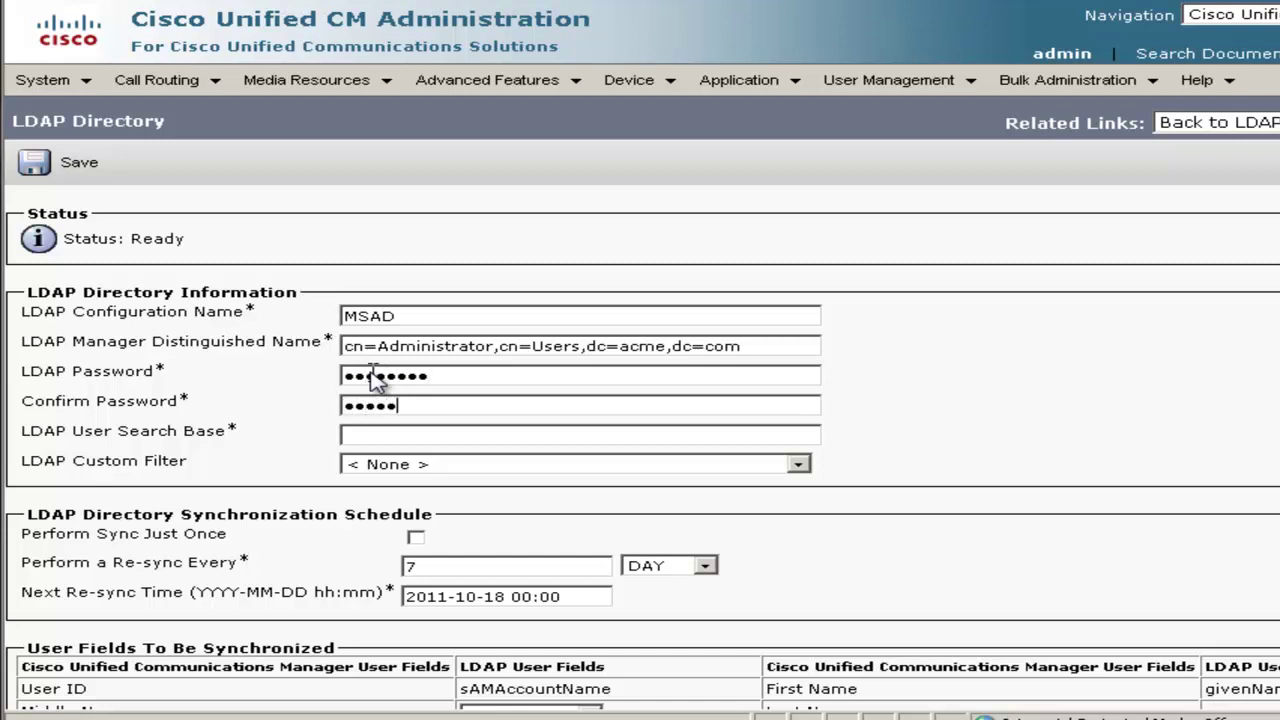
# Set search base cn=Users,dc=acme,dc=com and host 10.110.1.2, save, and run a full sync
pyautogui.click(378, 440)
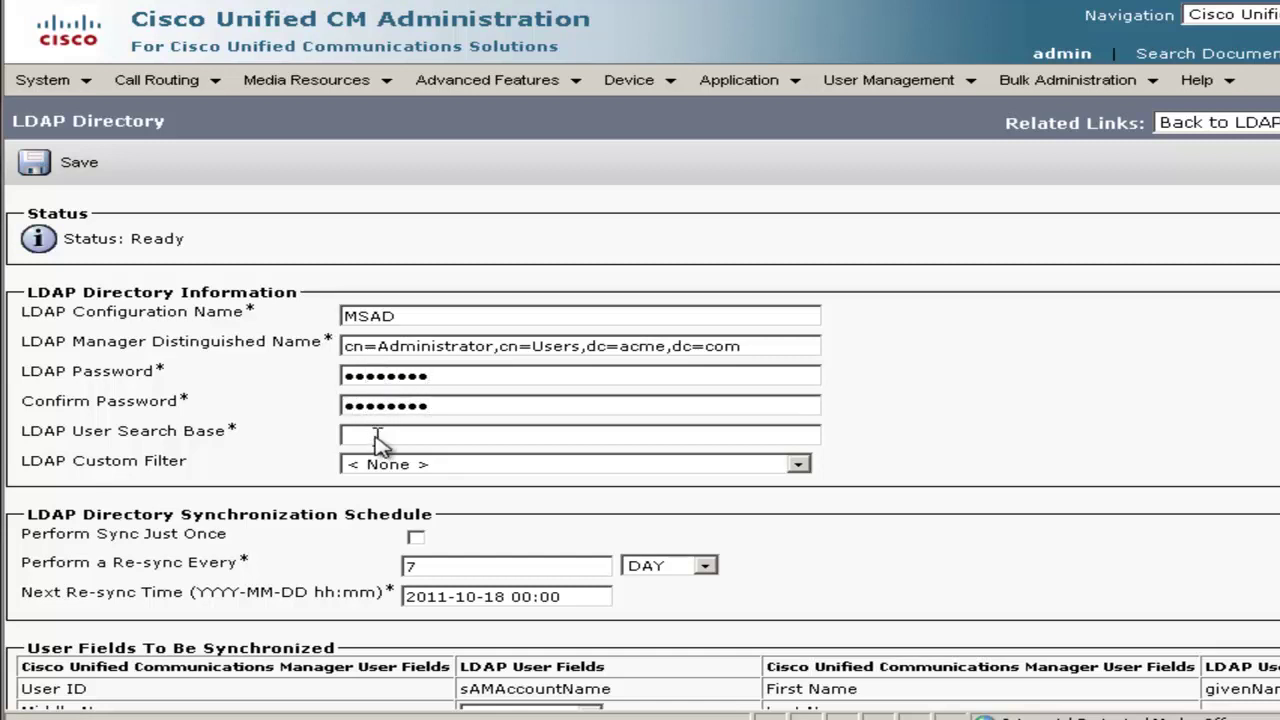
pyautogui.rightClick(378, 440)
pyautogui.click(428, 521)
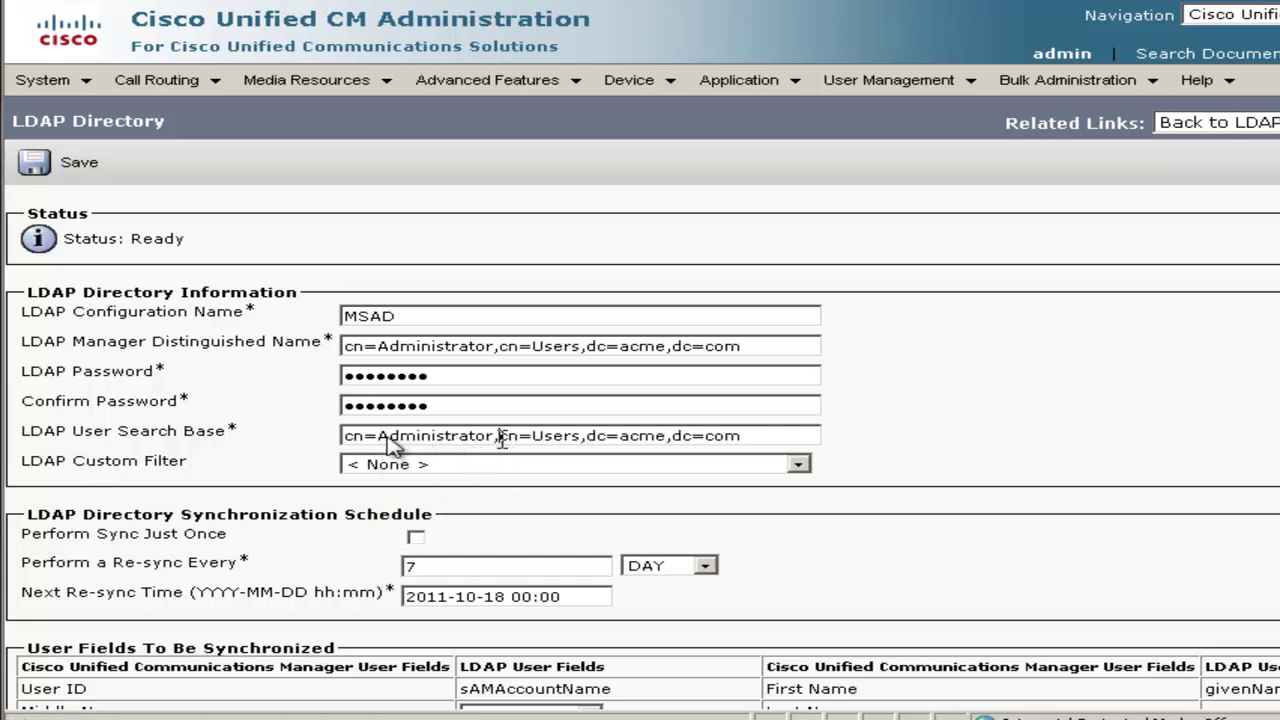
pyautogui.moveTo(498, 440); pyautogui.dragTo(318, 437)
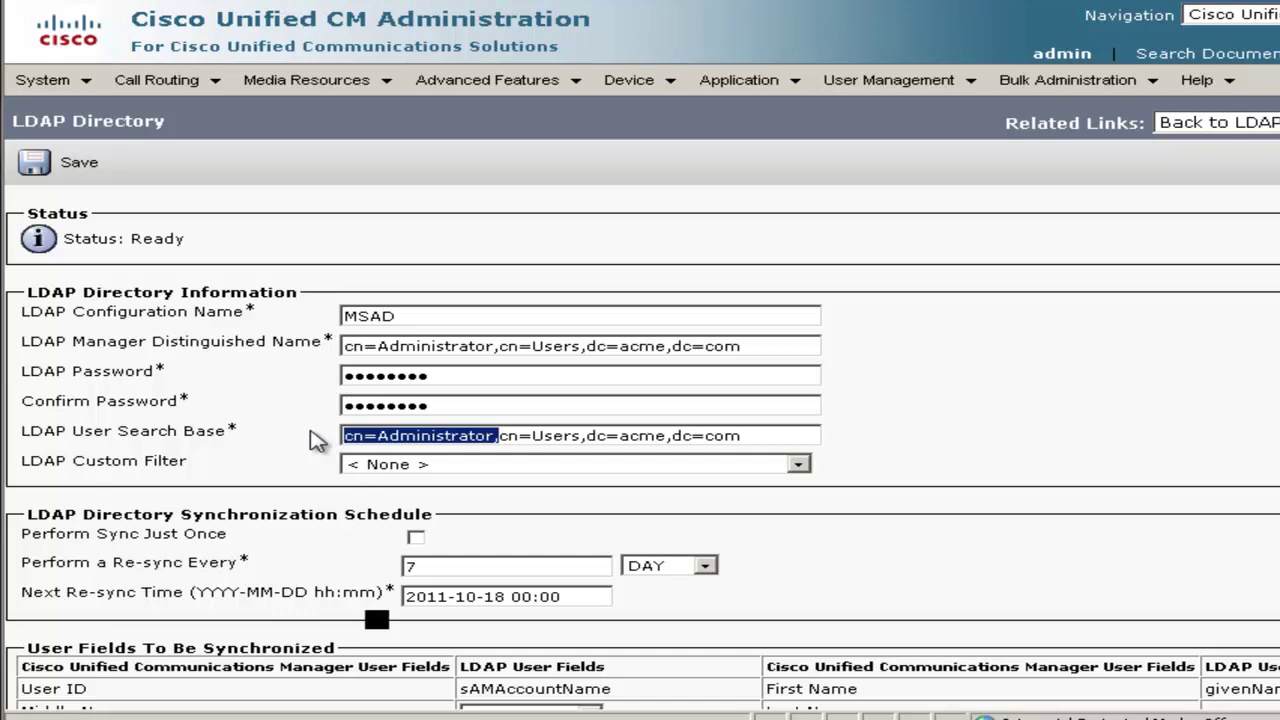
pyautogui.press('Delete')
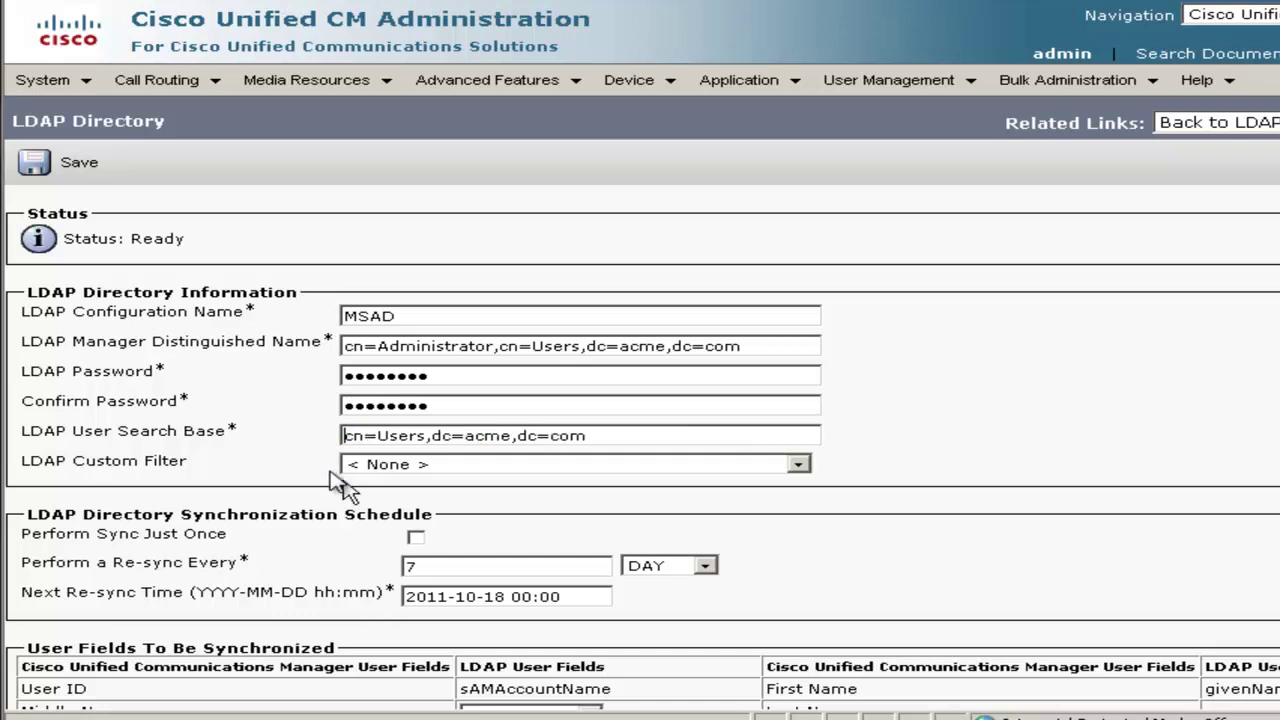
pyautogui.scroll(-3, 430, 490)
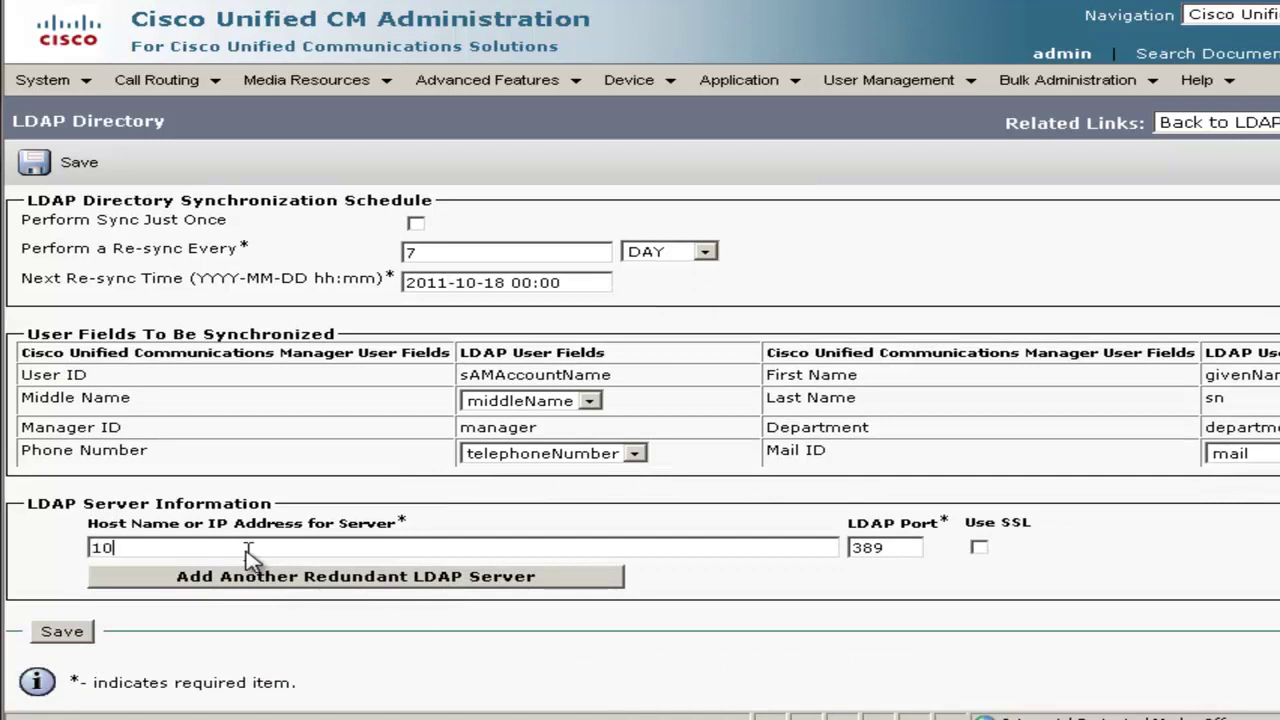
pyautogui.click(248, 550)
pyautogui.write('10.110.1.2')
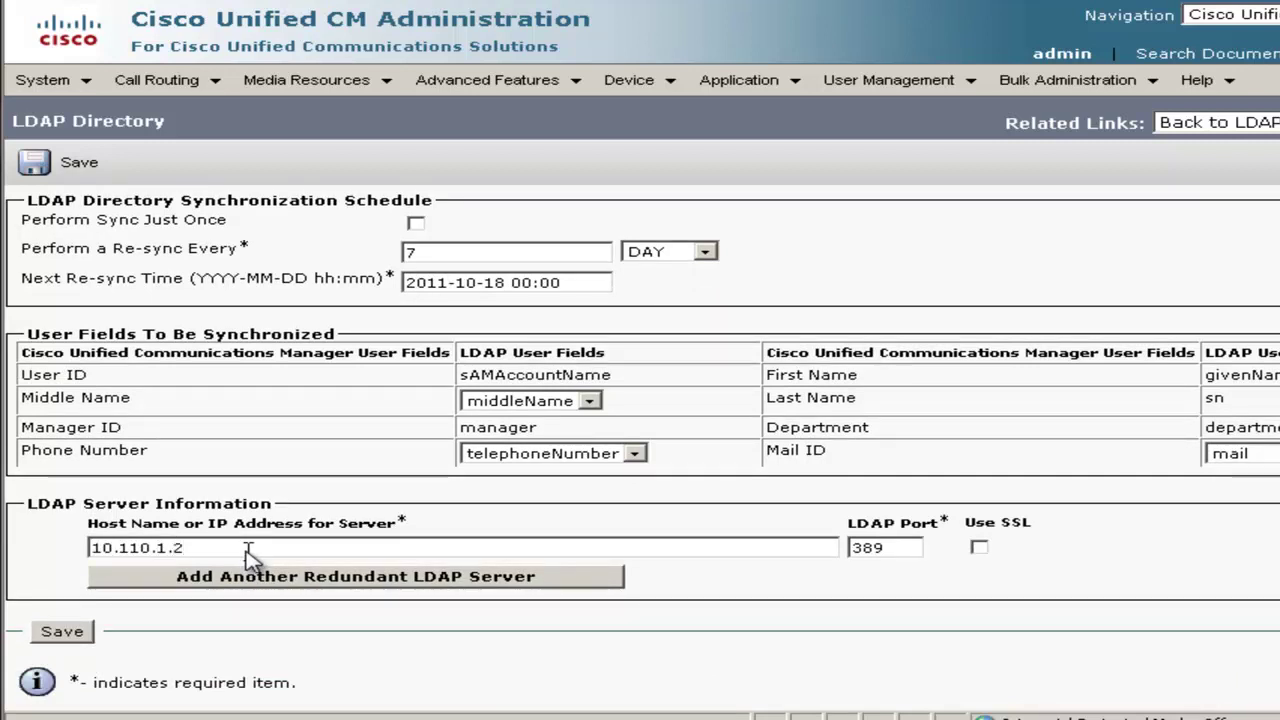
pyautogui.click(58, 633)
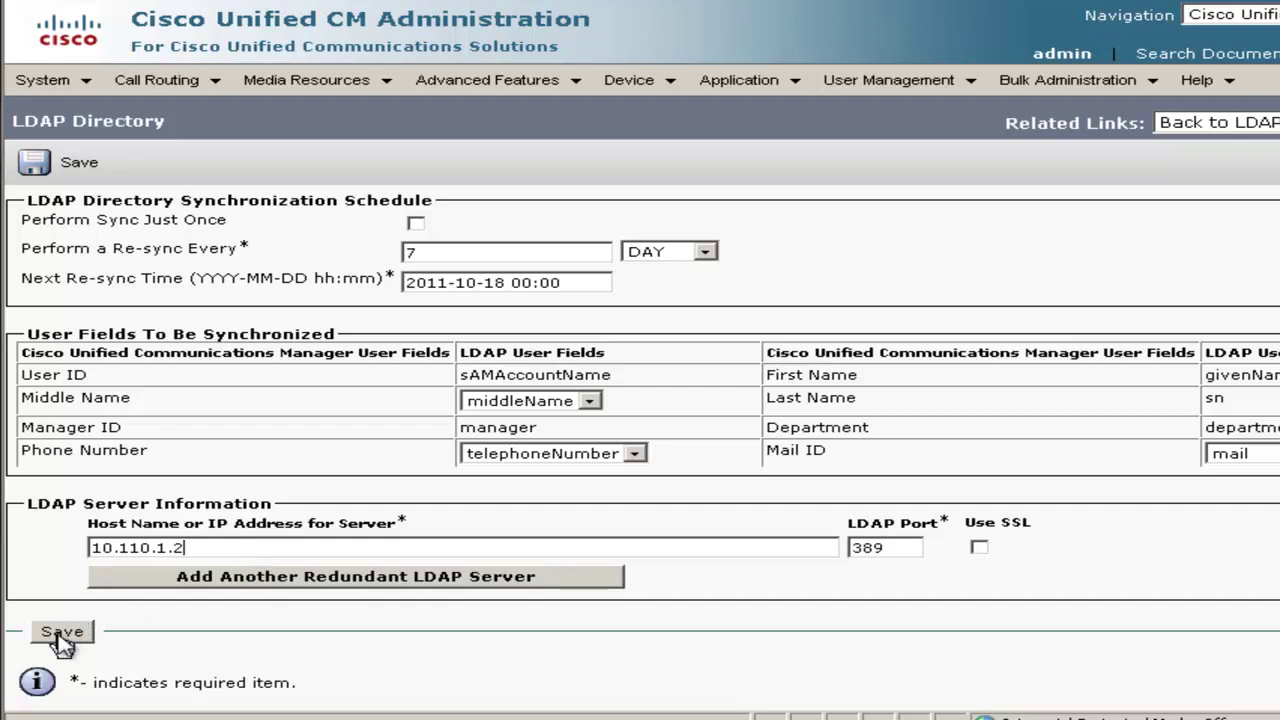
pyautogui.click(60, 640)
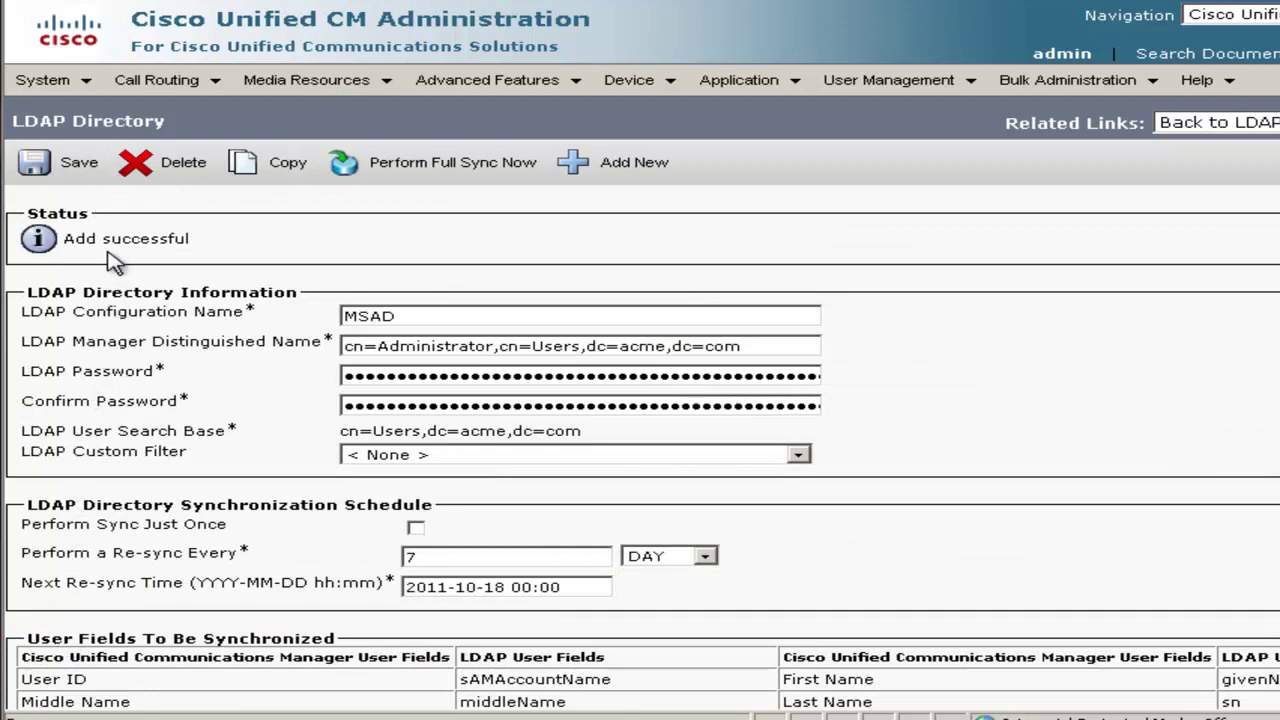
pyautogui.click(458, 176)
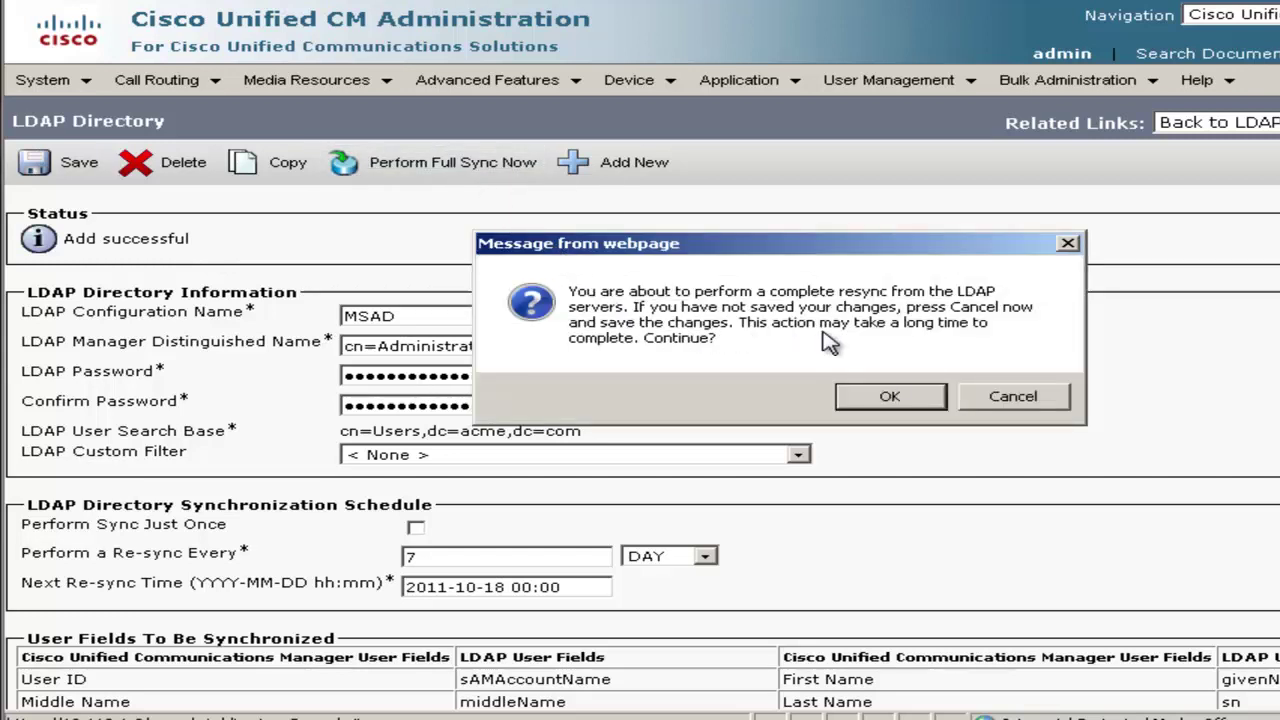
pyautogui.click(890, 398)
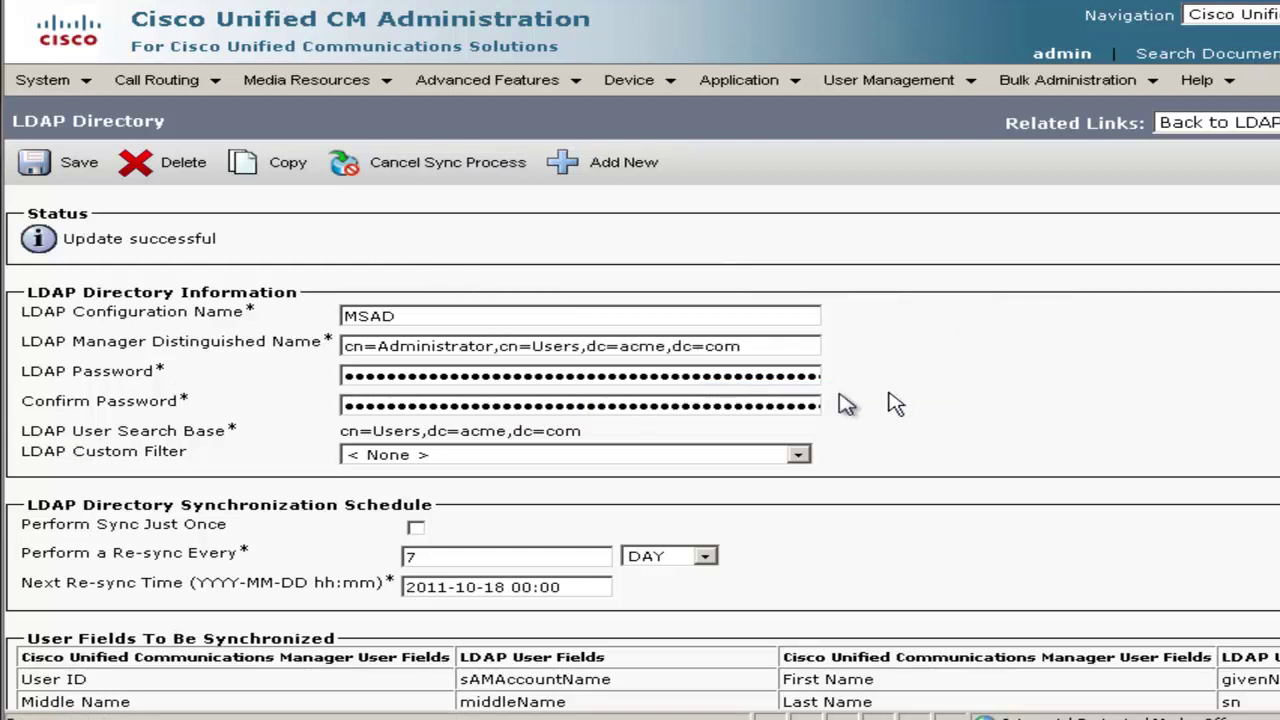
# Find all end users to see user1 and user2 listed as Active
pyautogui.click(650, 92)
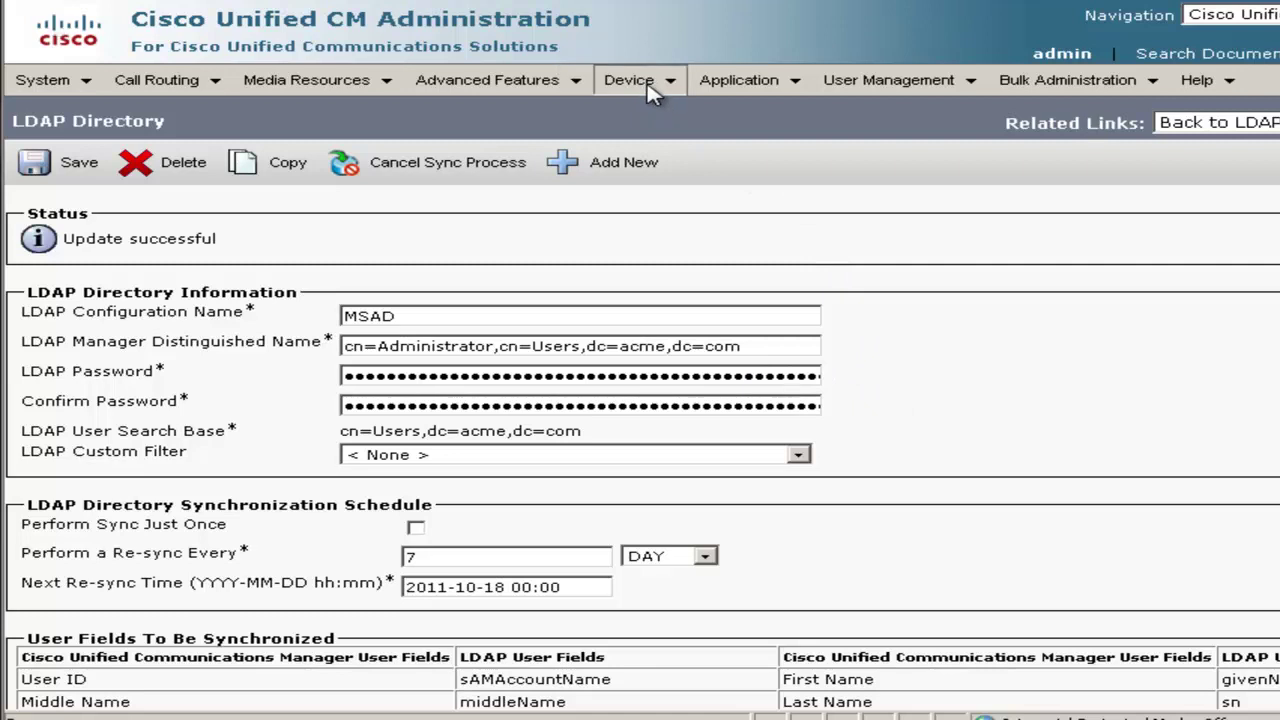
pyautogui.click(870, 90)
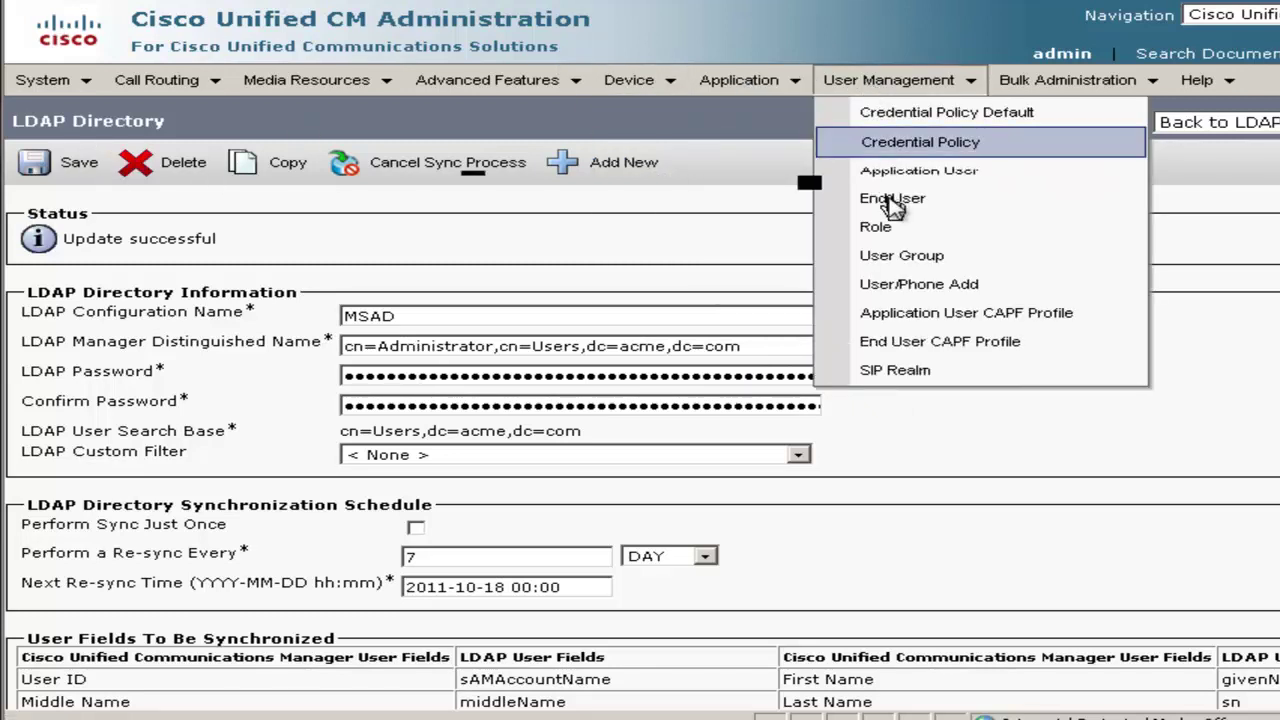
pyautogui.click(893, 203)
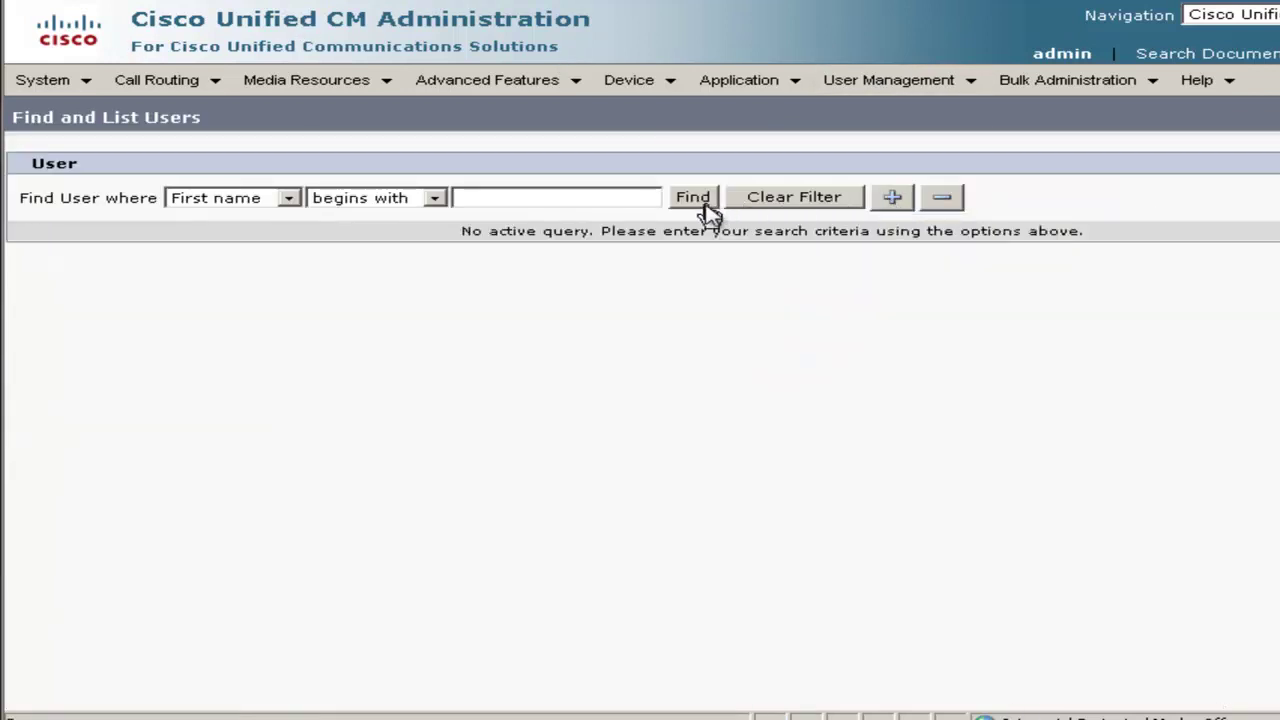
pyautogui.click(700, 205)
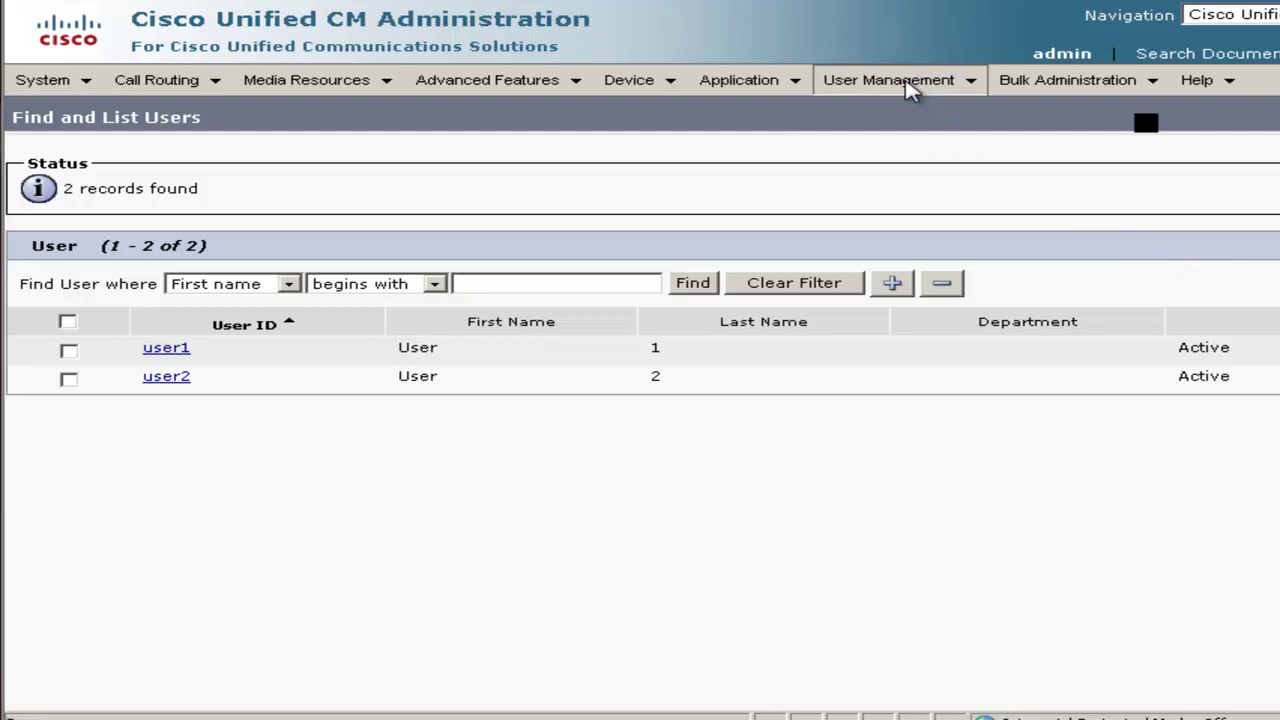
pyautogui.moveTo(910, 88)
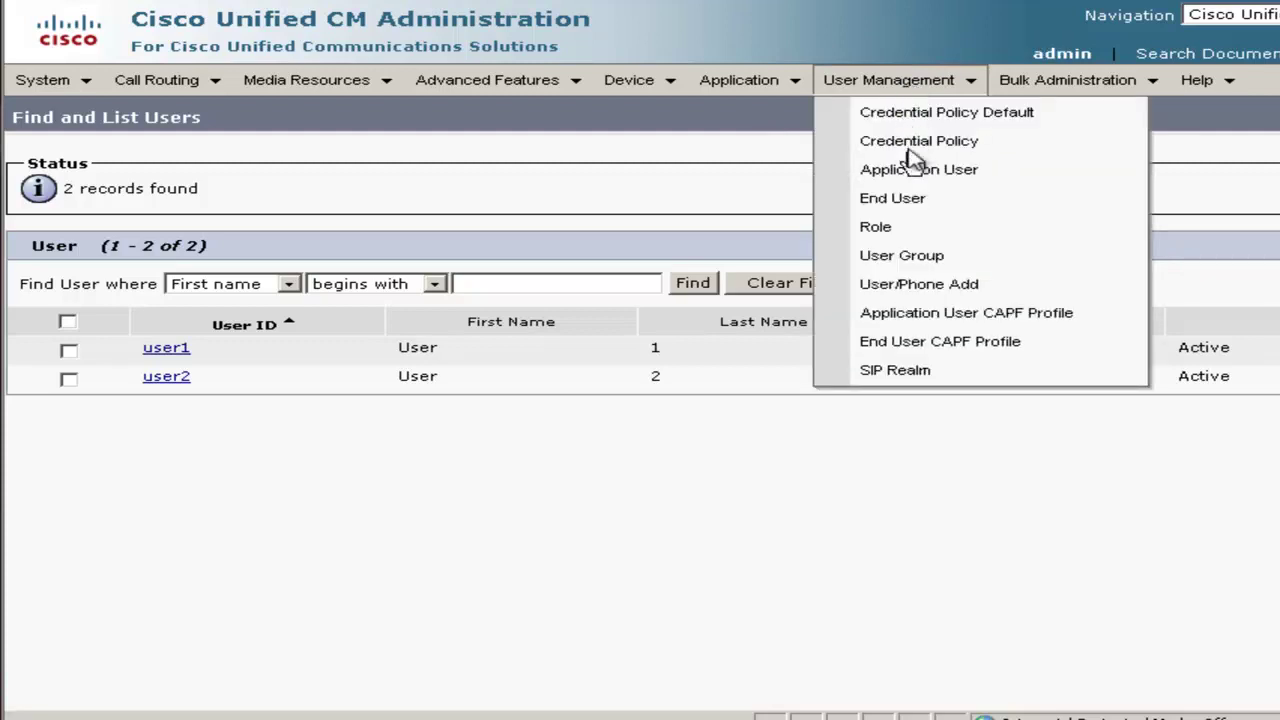
# Find all user groups and scroll through the 24 results
pyautogui.click(905, 258)
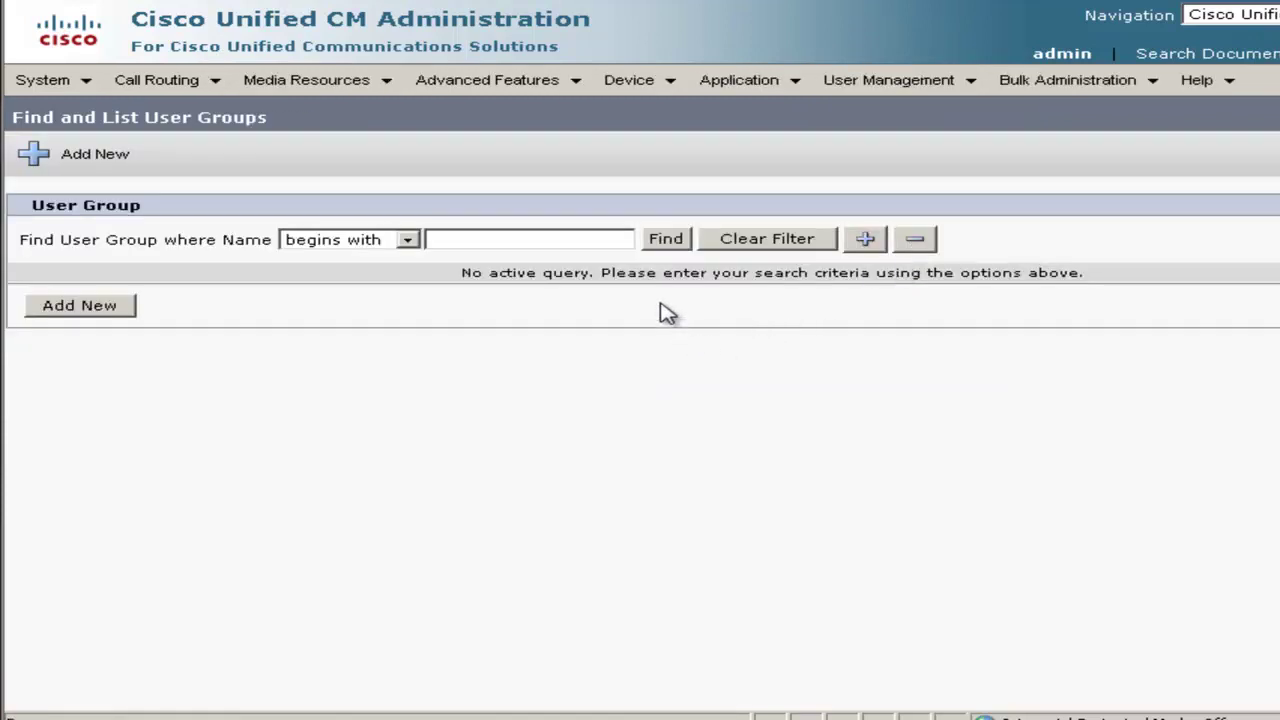
pyautogui.click(665, 240)
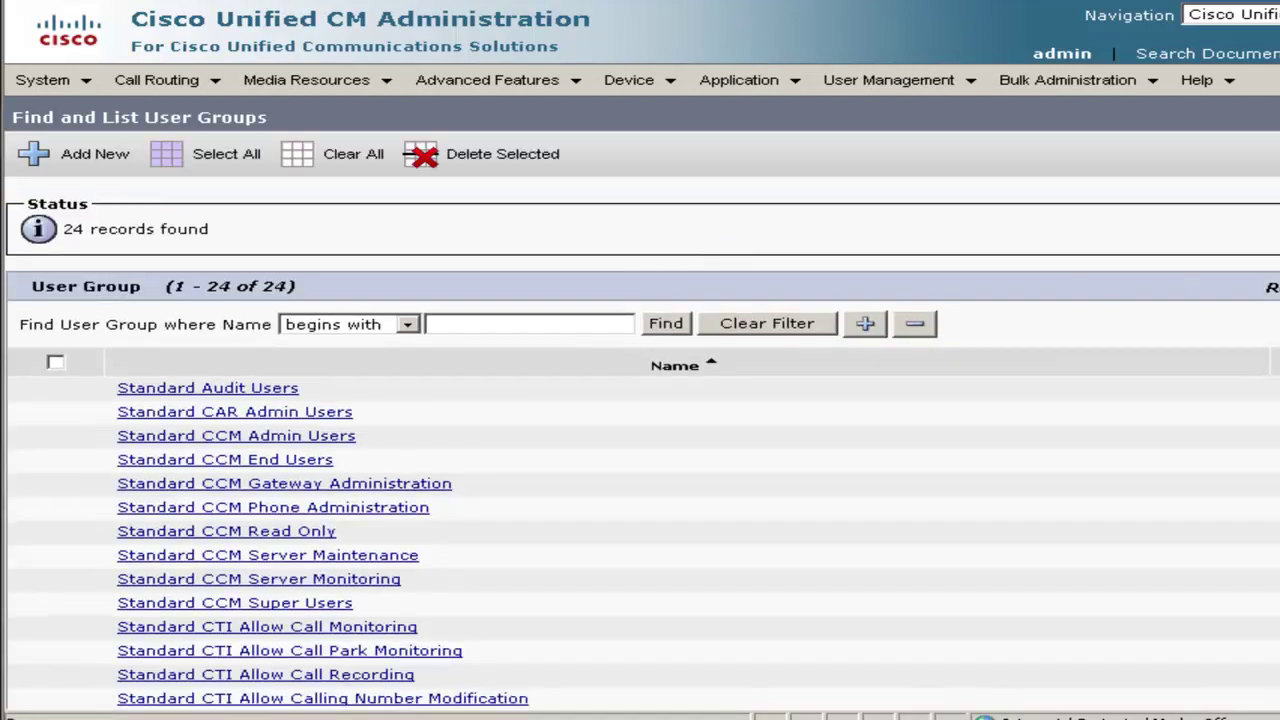
pyautogui.scroll(-2, 640, 447)
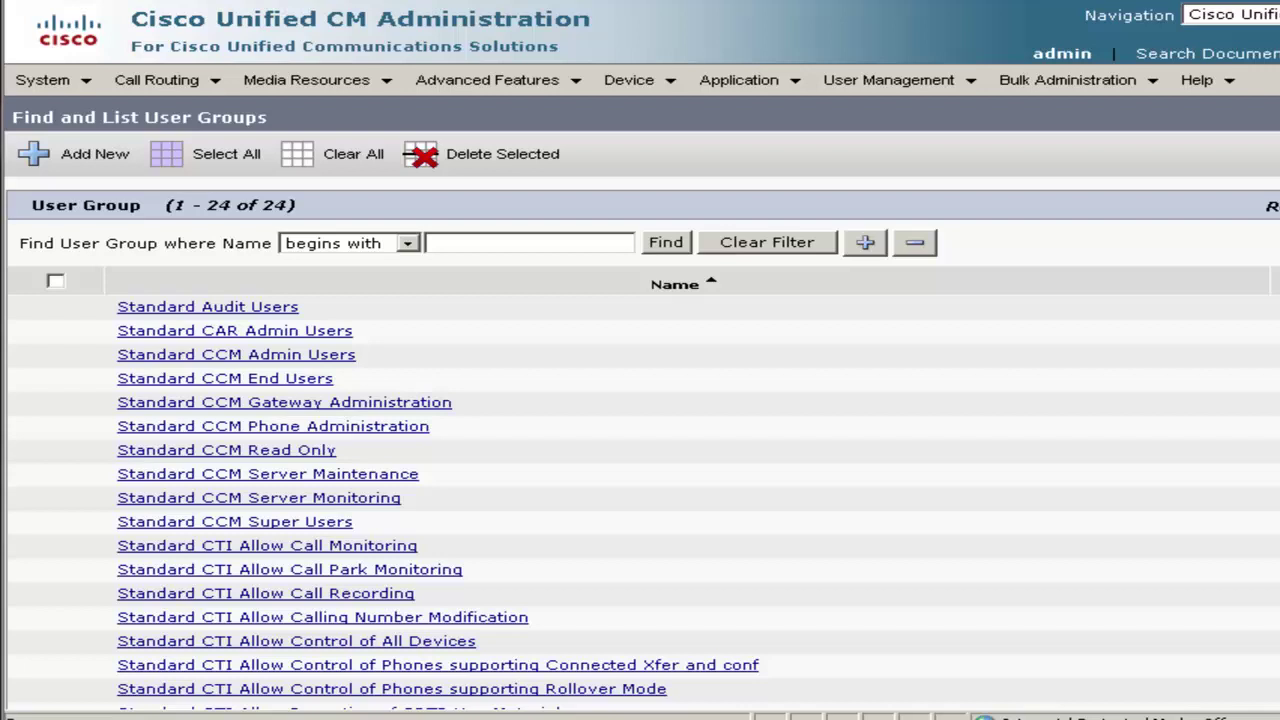
pyautogui.scroll(-1, 1100, 450)
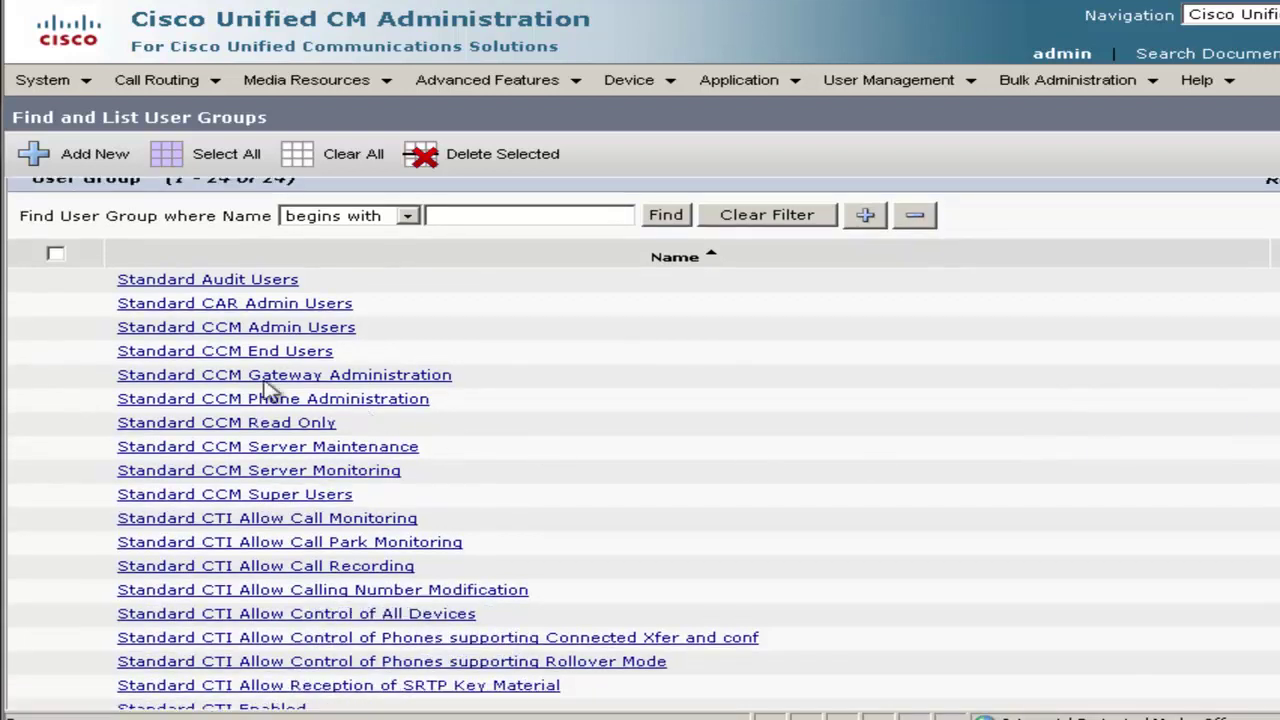
# Add user1 and user2 to Standard CCM End Users, then go back to the group list
pyautogui.click(193, 358)
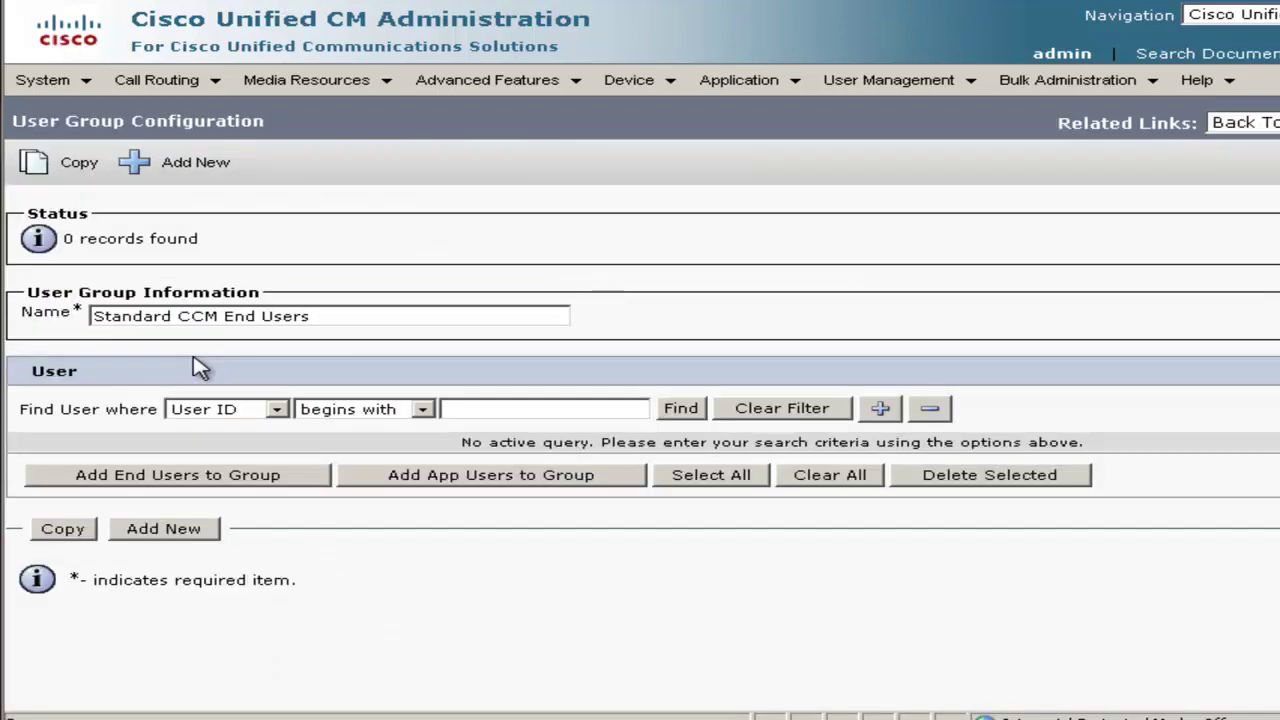
pyautogui.click(200, 484)
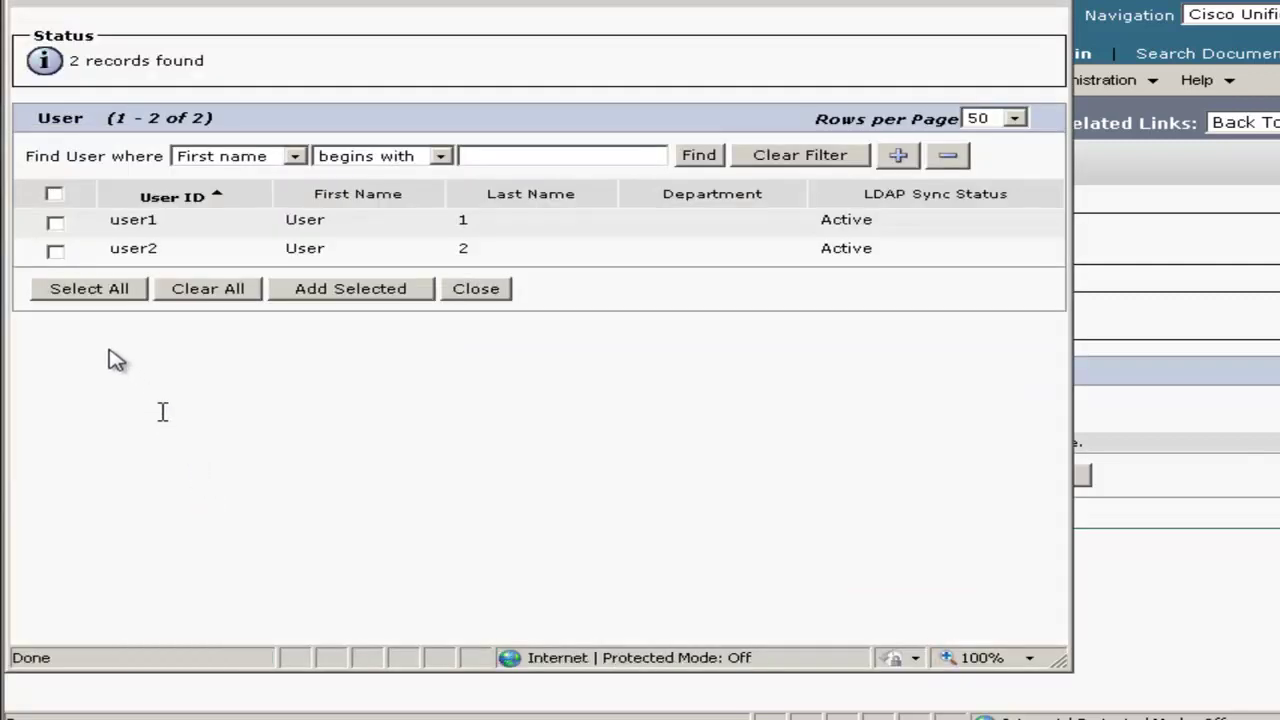
pyautogui.click(55, 222)
pyautogui.click(335, 292)
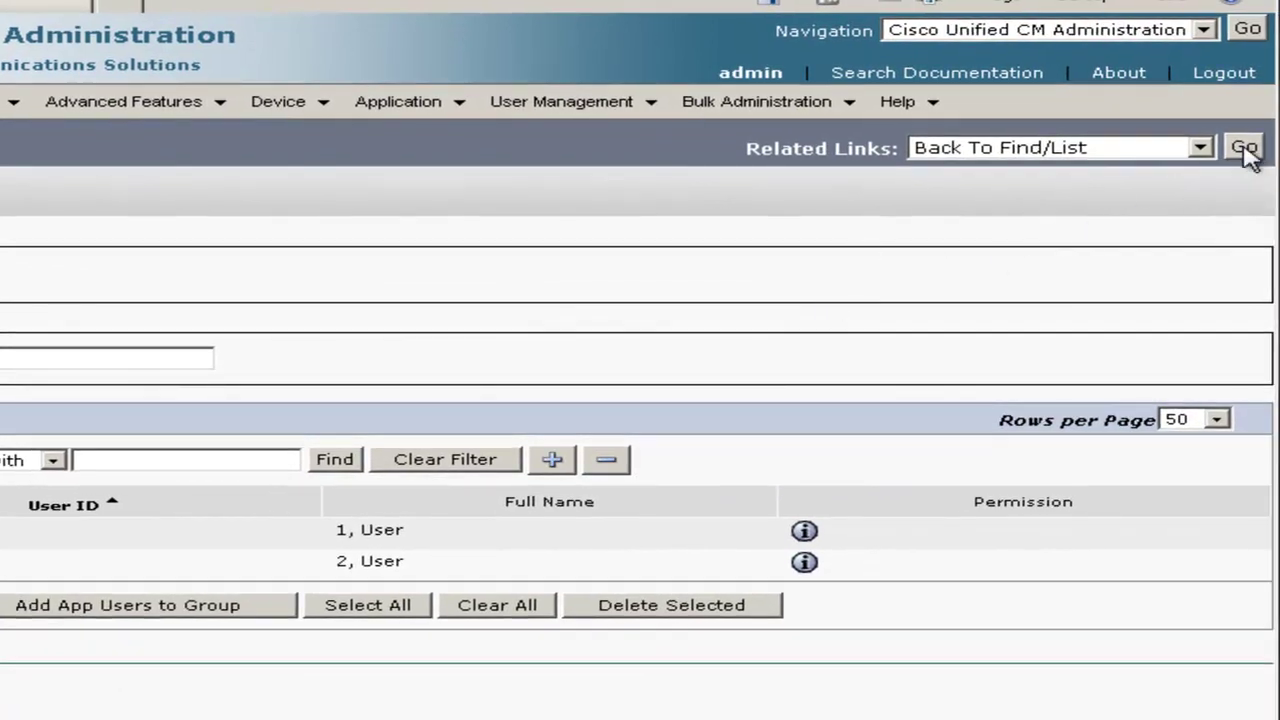
pyautogui.click(1244, 148)
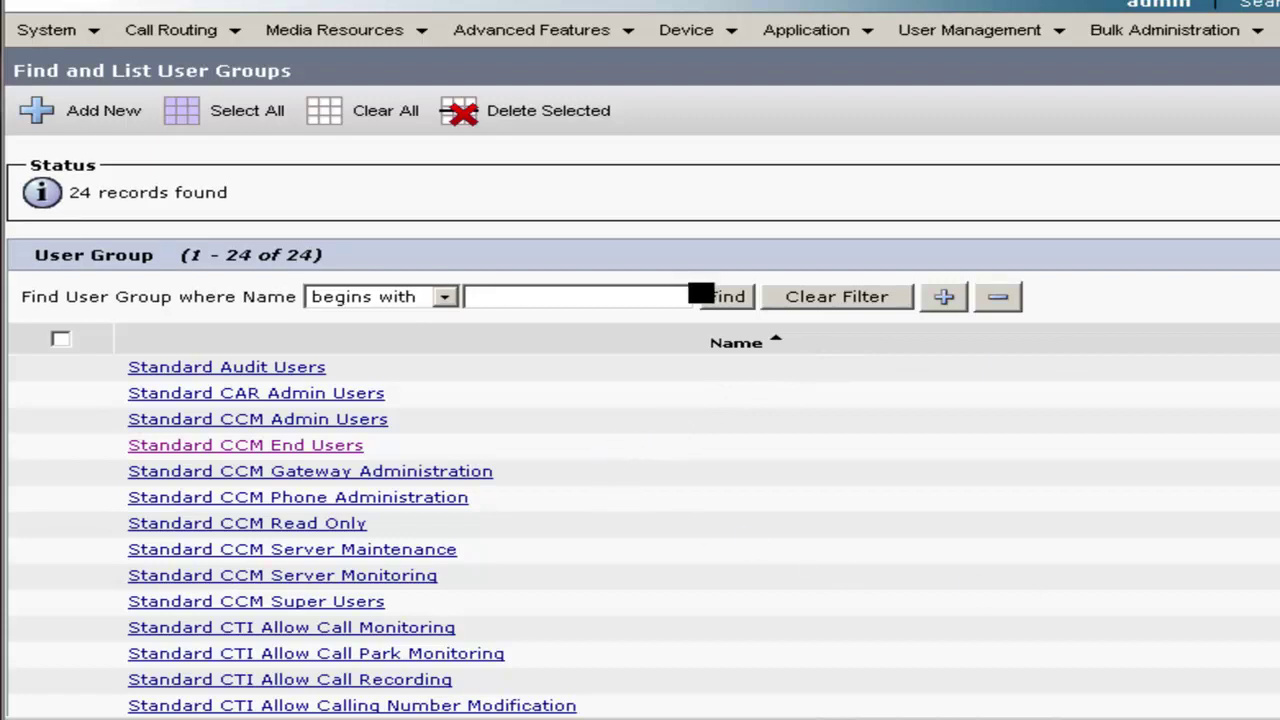
# Select all end users and add user1 and user2 to Standard CTI Enabled, bringing it to 9 members
pyautogui.scroll(-2, 463, 500)
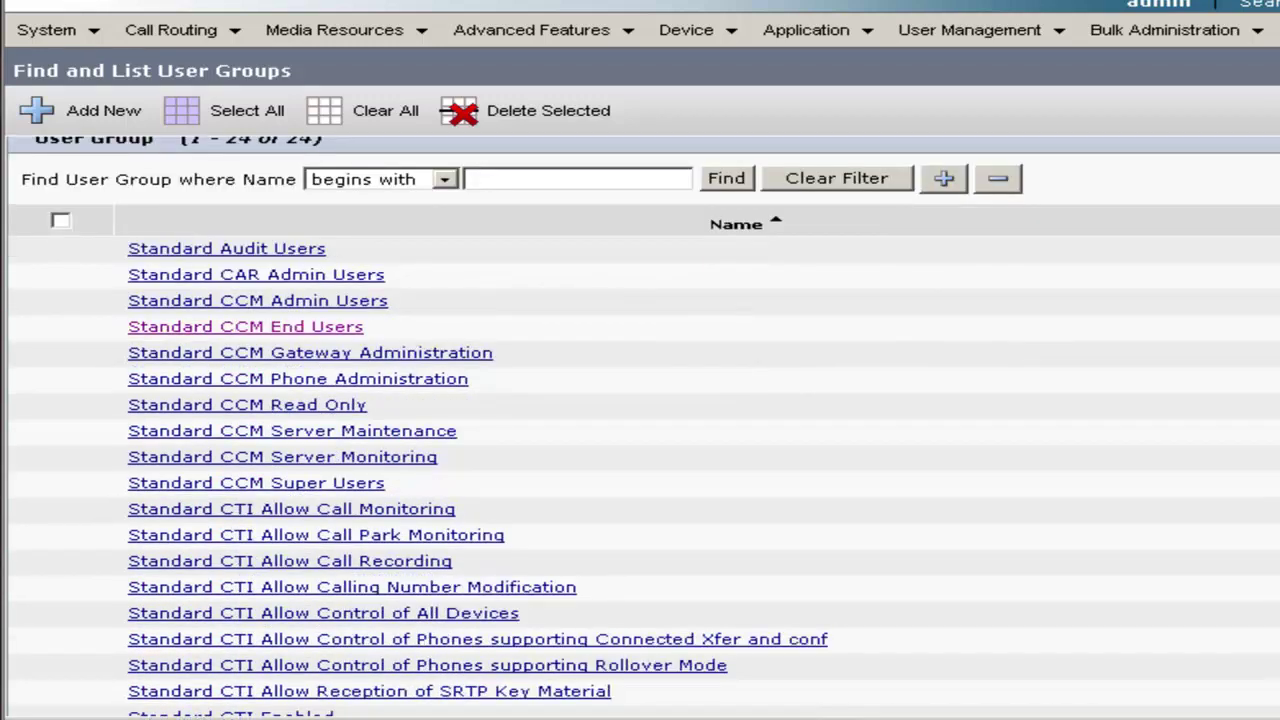
pyautogui.scroll(-2, 462, 559)
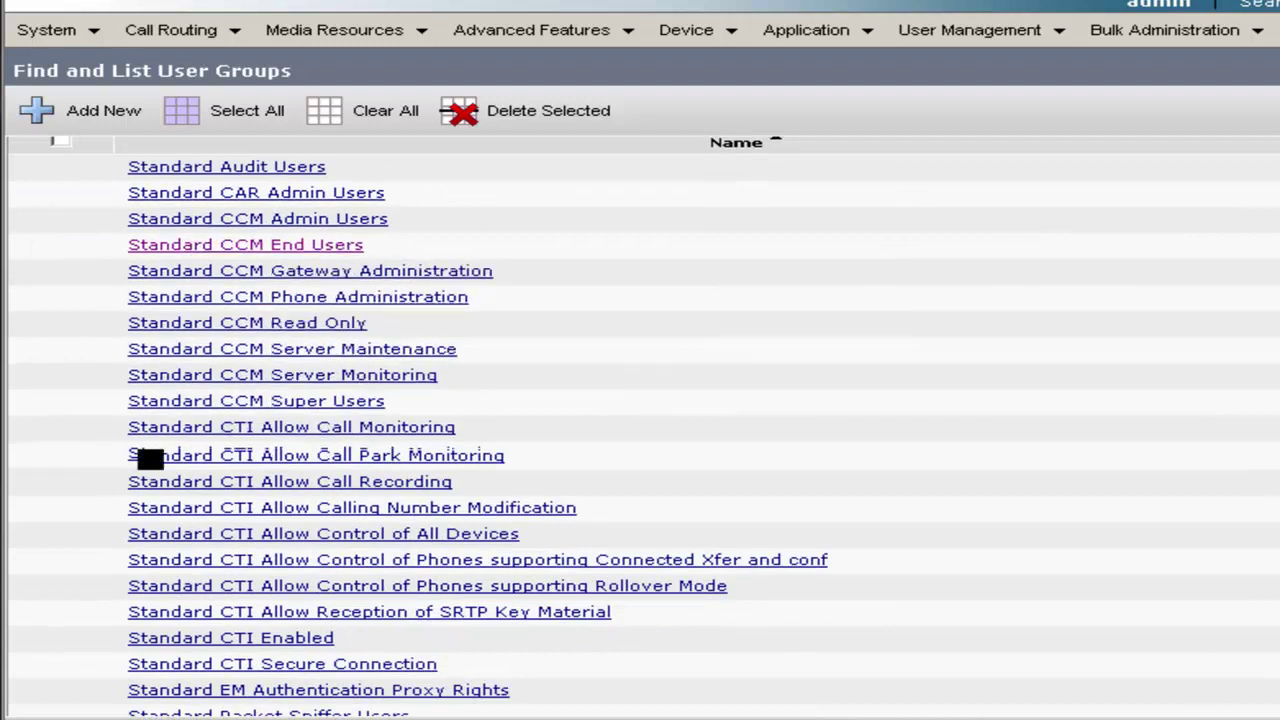
pyautogui.click(279, 638)
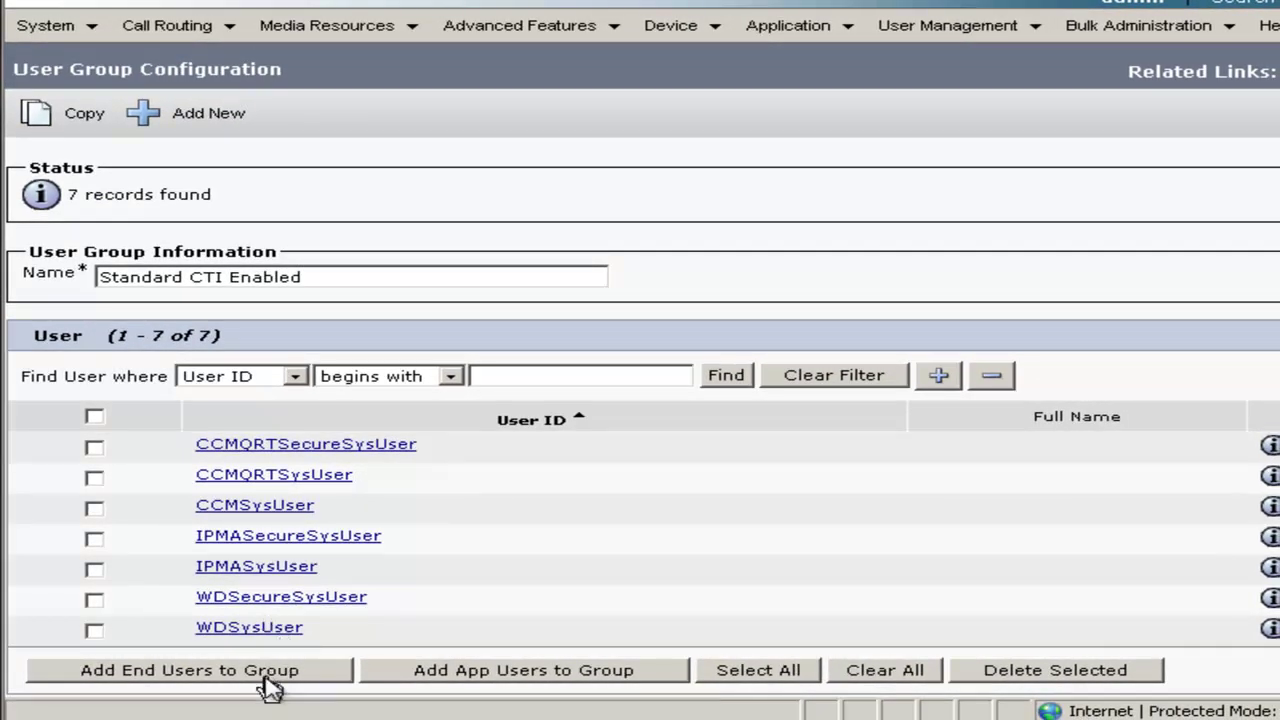
pyautogui.click(265, 678)
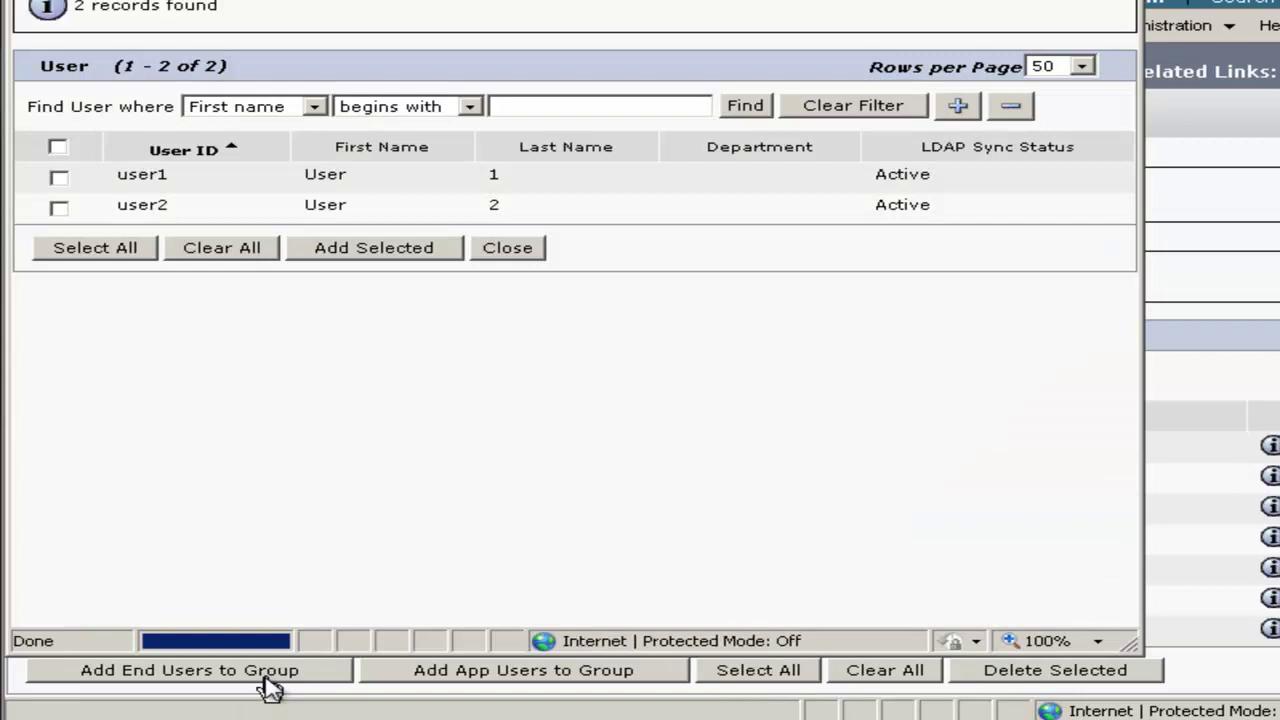
pyautogui.click(111, 248)
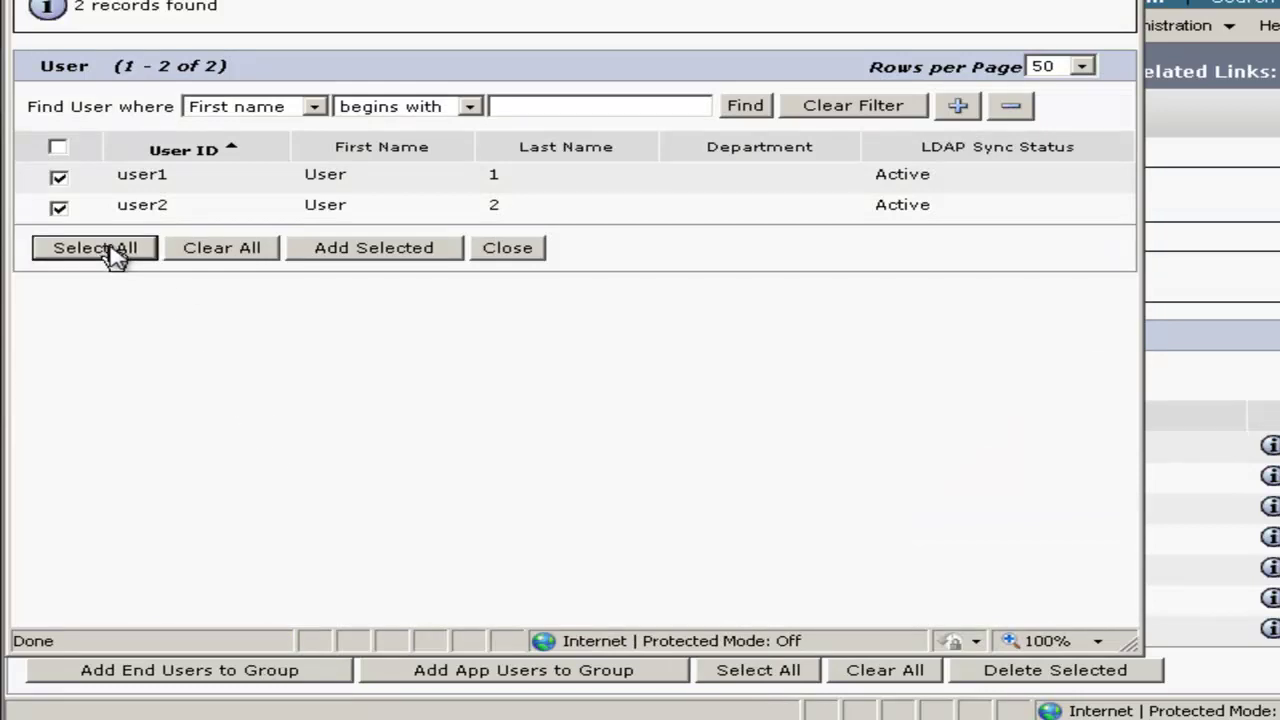
pyautogui.click(396, 256)
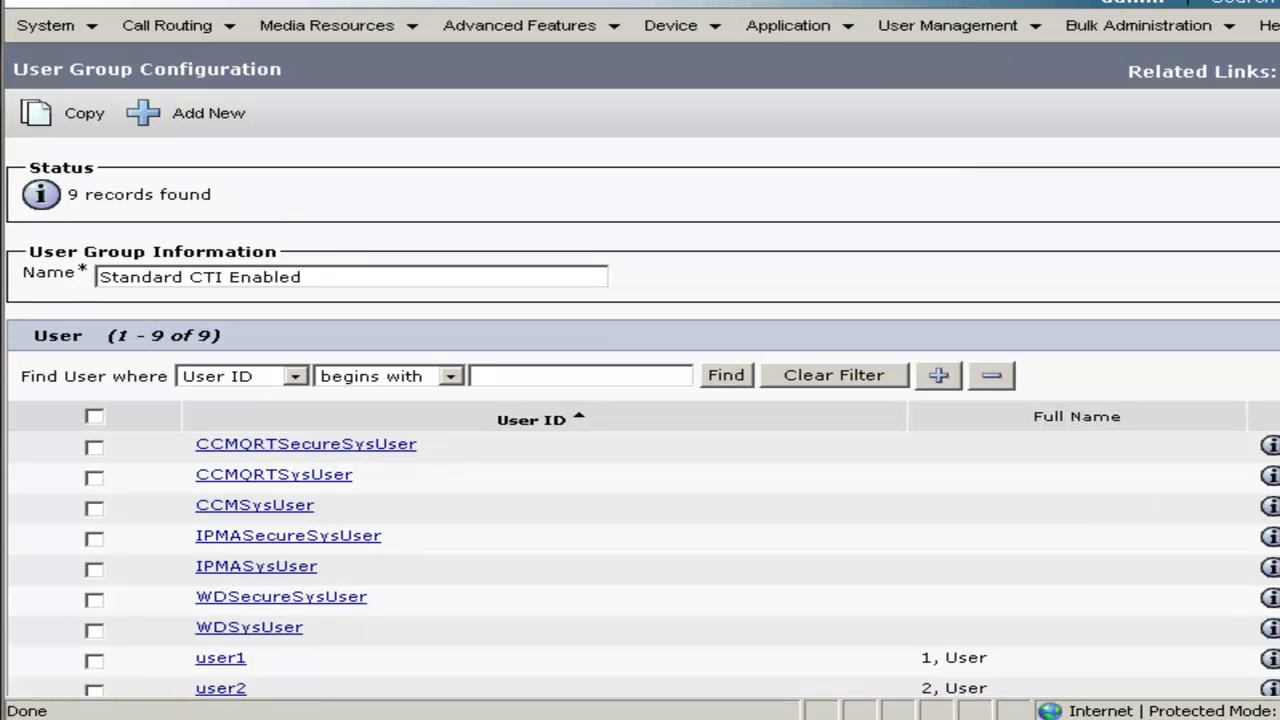
# Open user1 from the End User list and save phone cipc1 (3001) as its associated device
pyautogui.moveTo(962, 26)
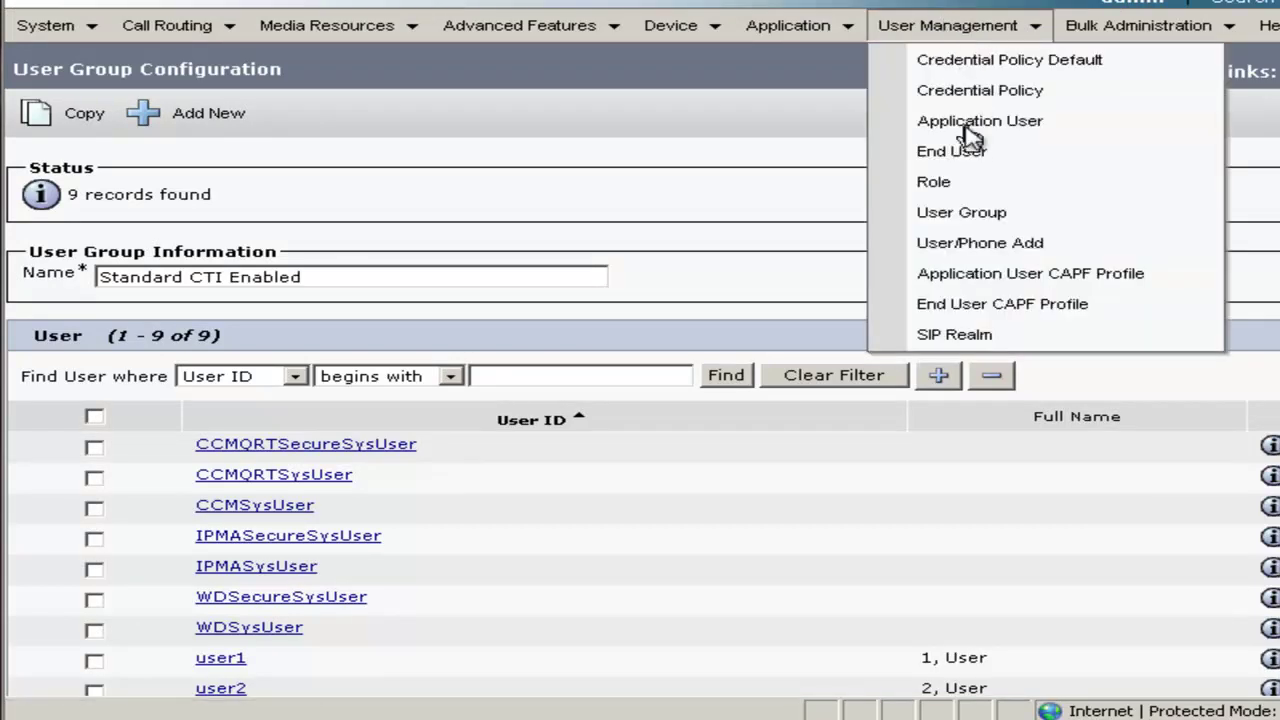
pyautogui.click(972, 160)
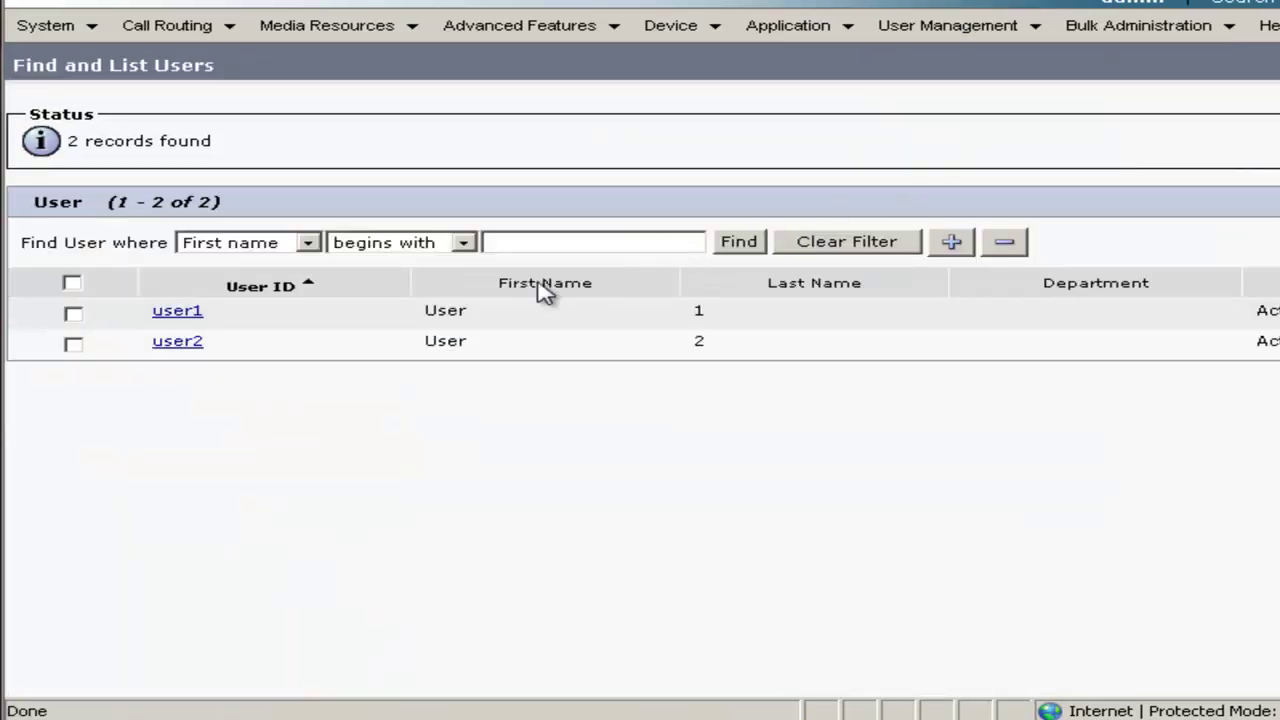
pyautogui.click(183, 313)
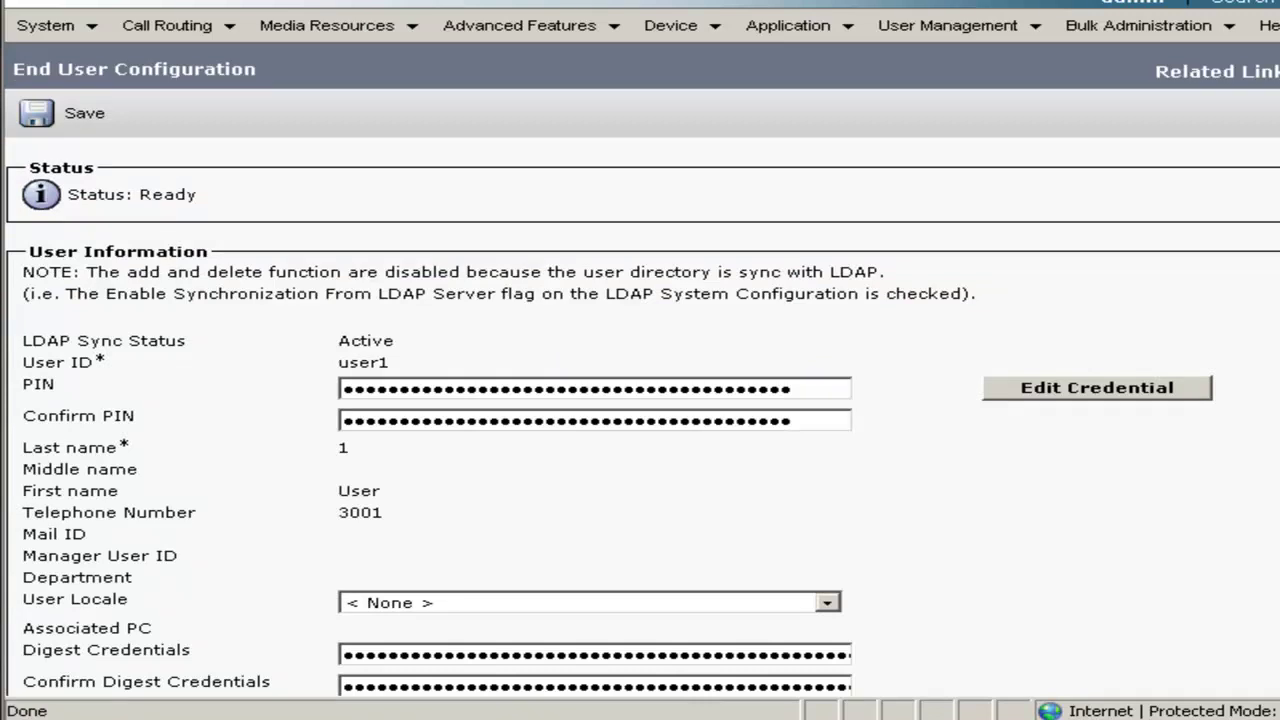
pyautogui.scroll(-4, 640, 420)
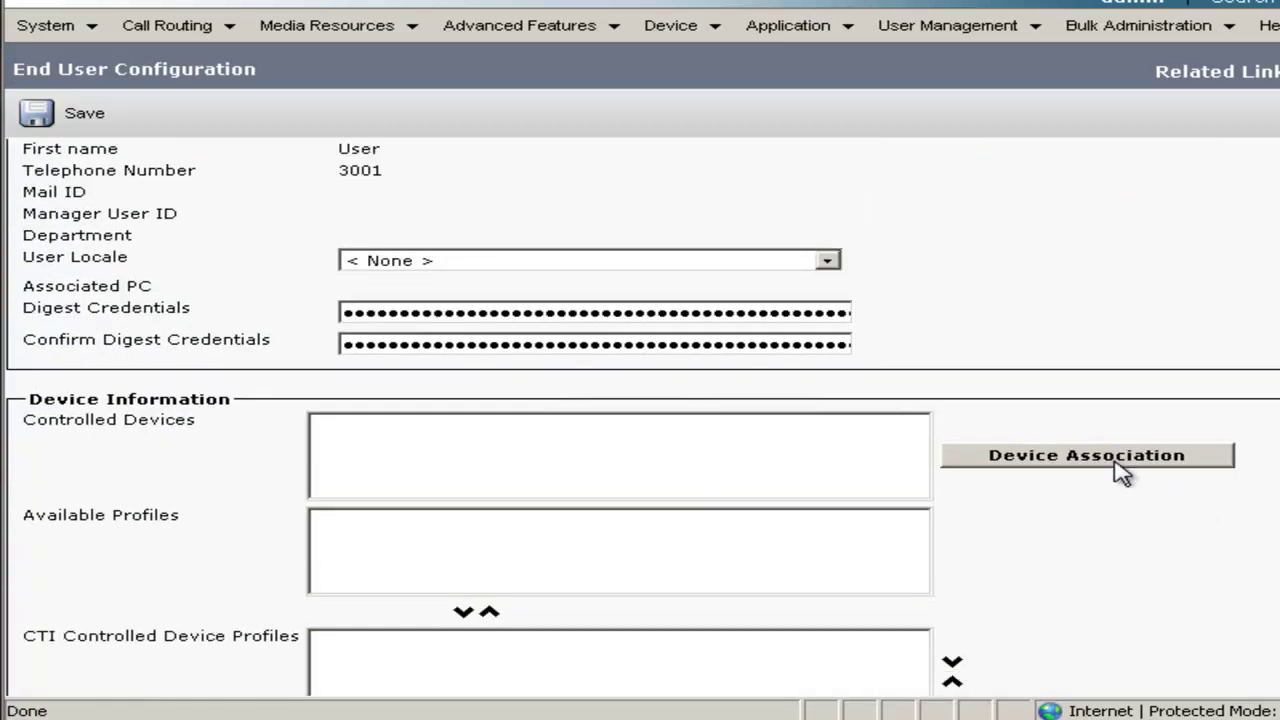
pyautogui.click(1118, 466)
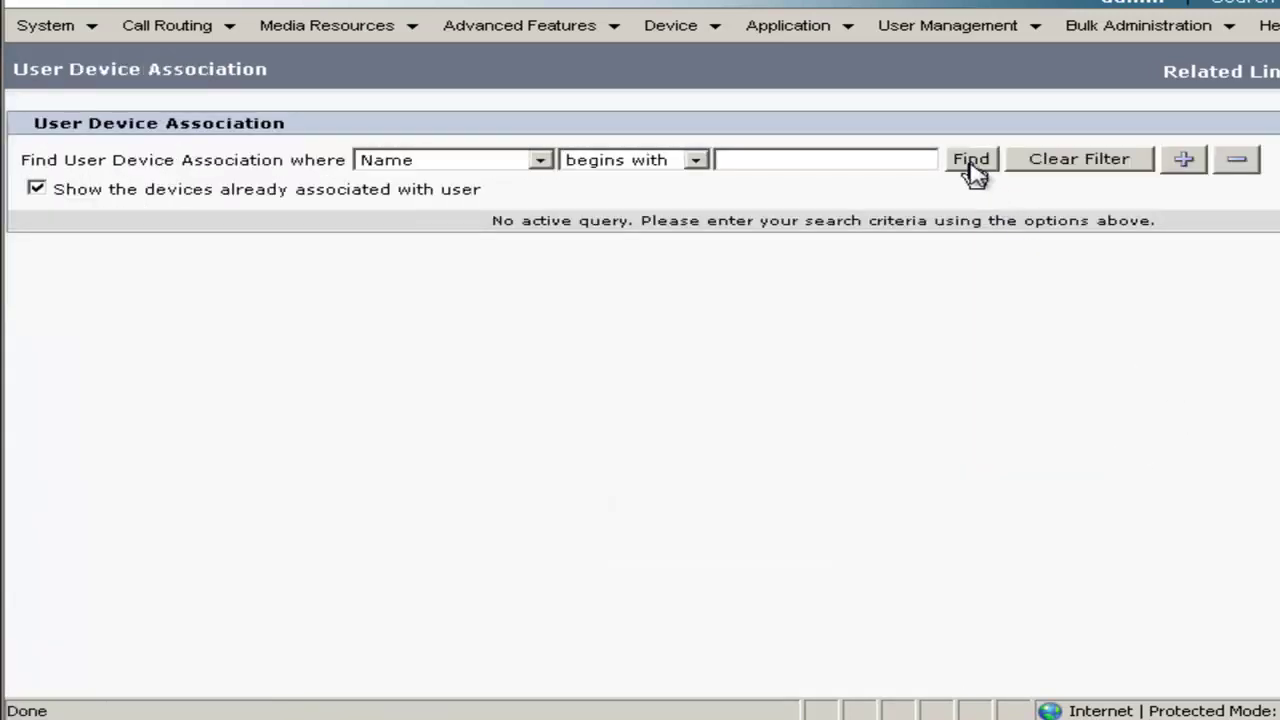
pyautogui.click(970, 162)
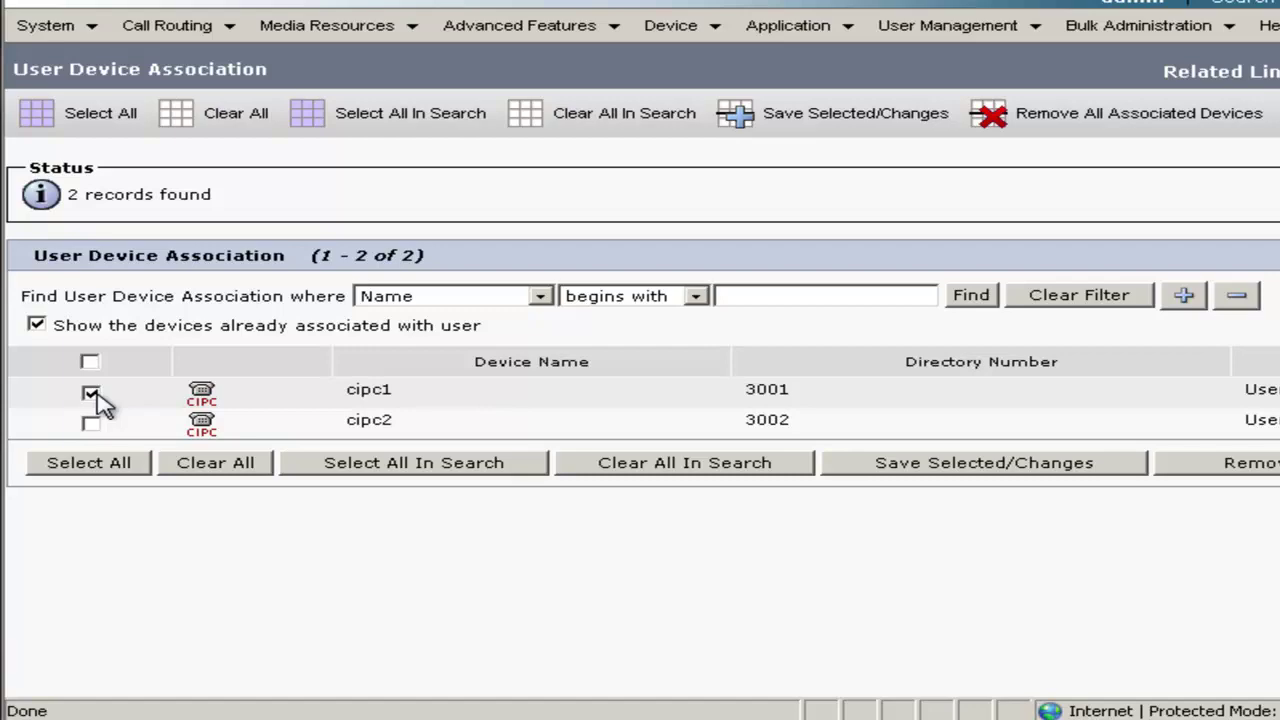
pyautogui.click(912, 468)
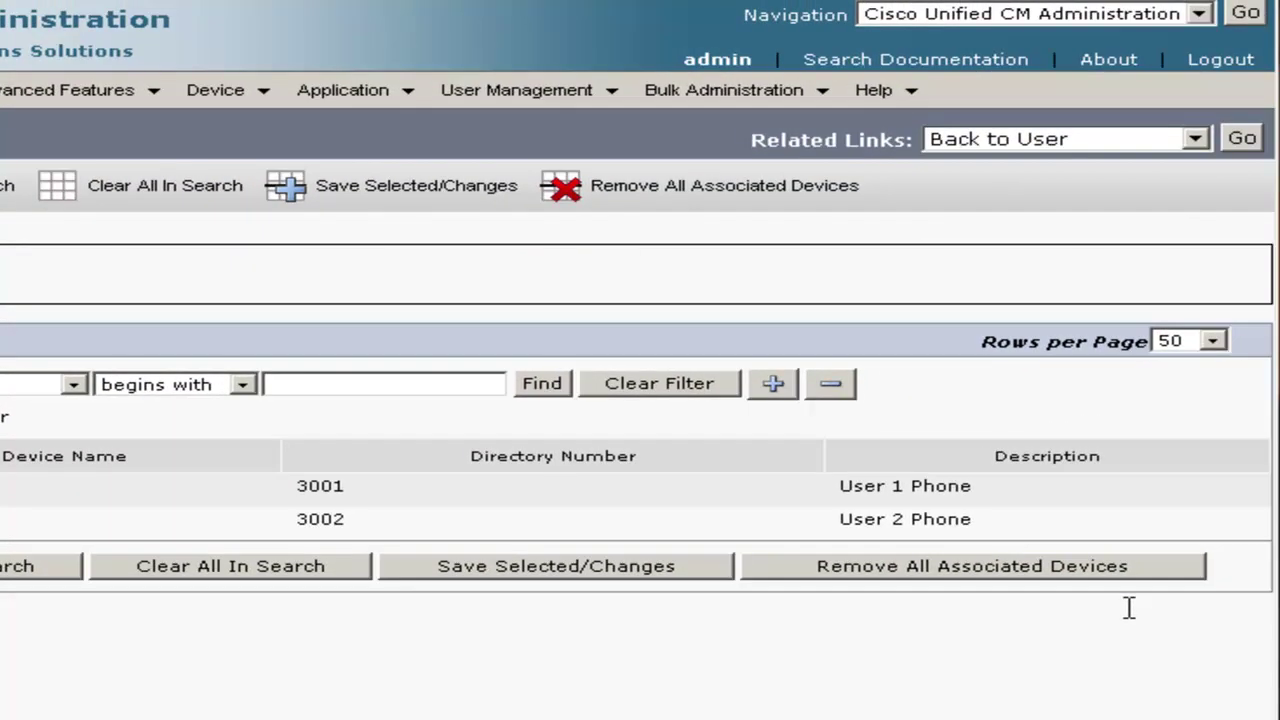
# Go back to the end-user list, open user2, and save cipc2 (3002) as its associated device
pyautogui.click(1245, 143)
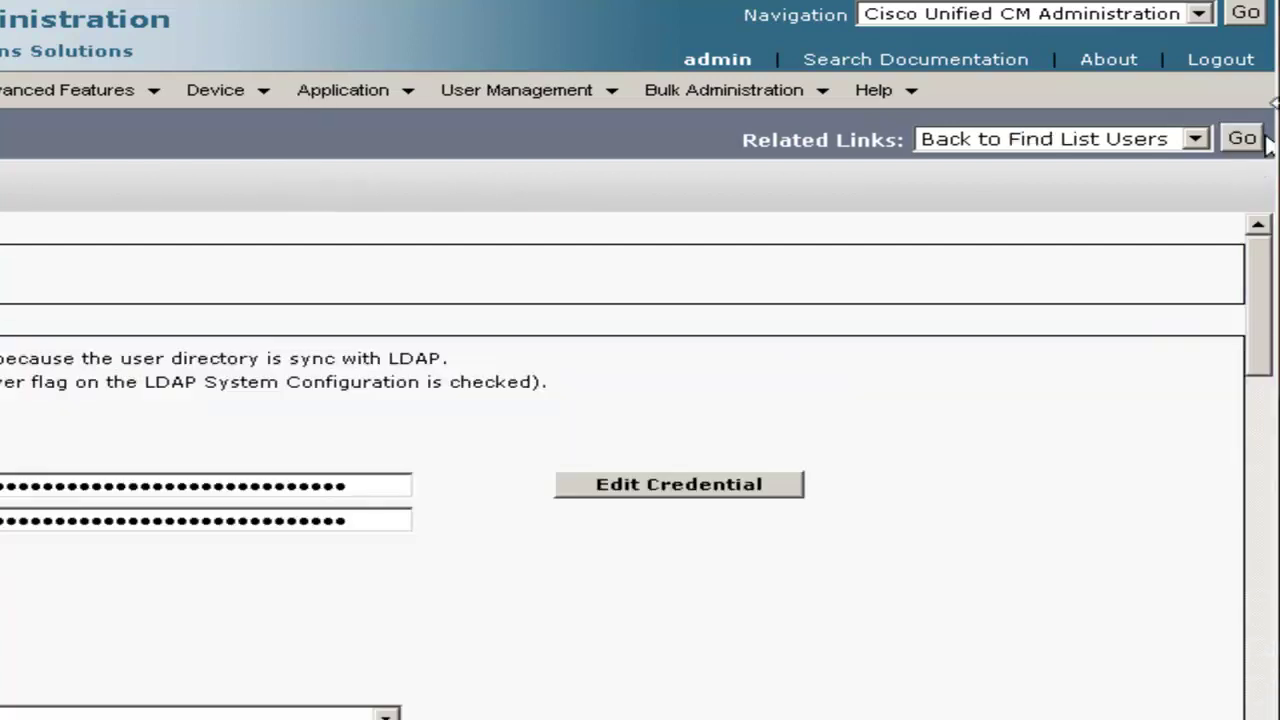
pyautogui.click(1243, 138)
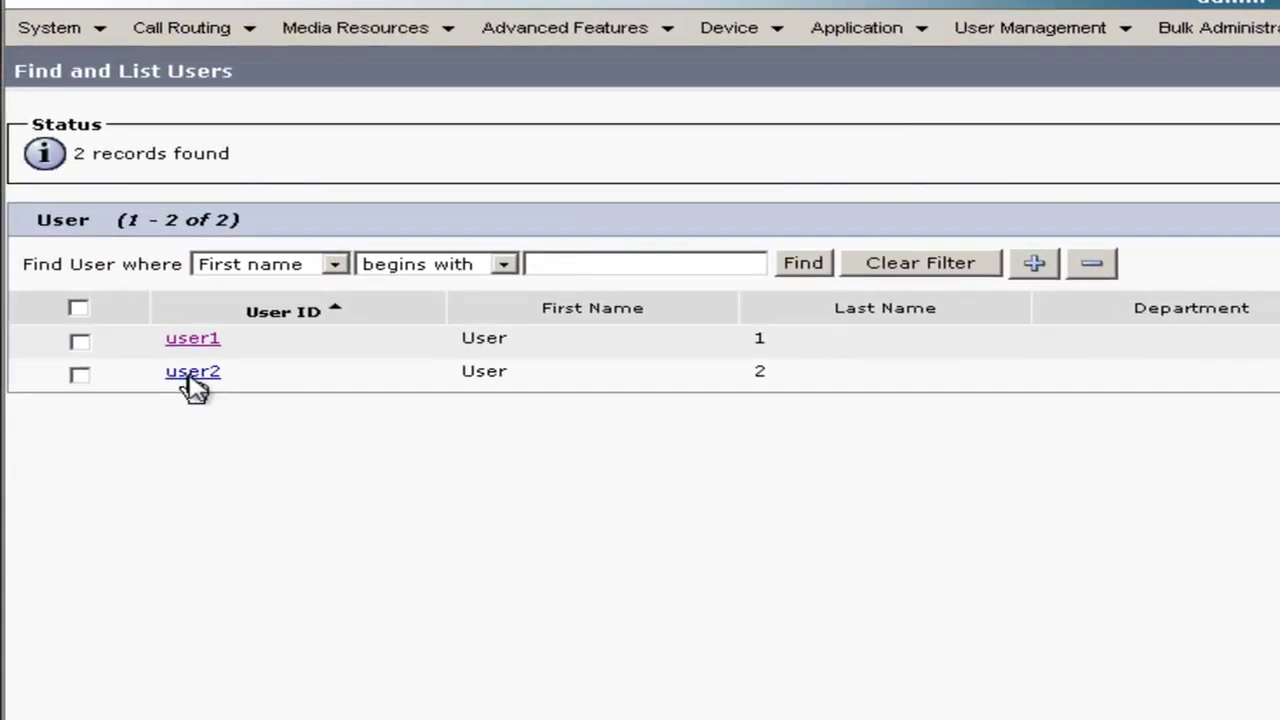
pyautogui.click(192, 373)
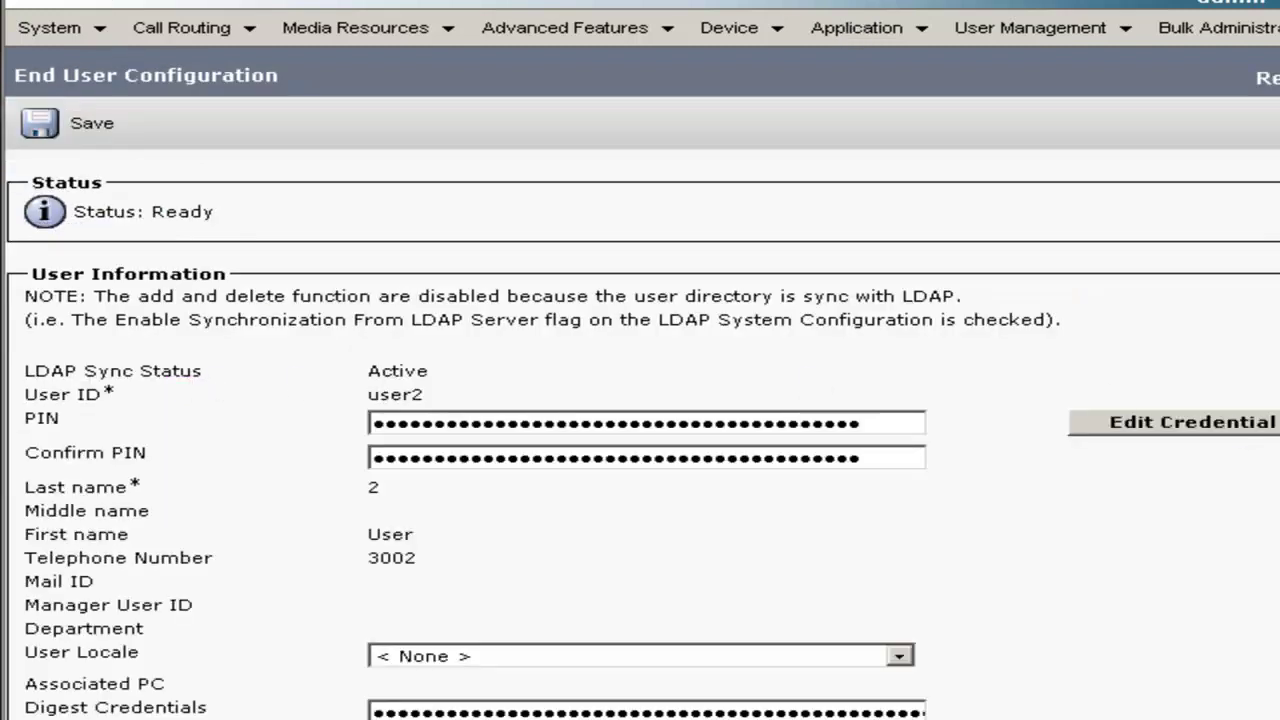
pyautogui.scroll(-5, 640, 430)
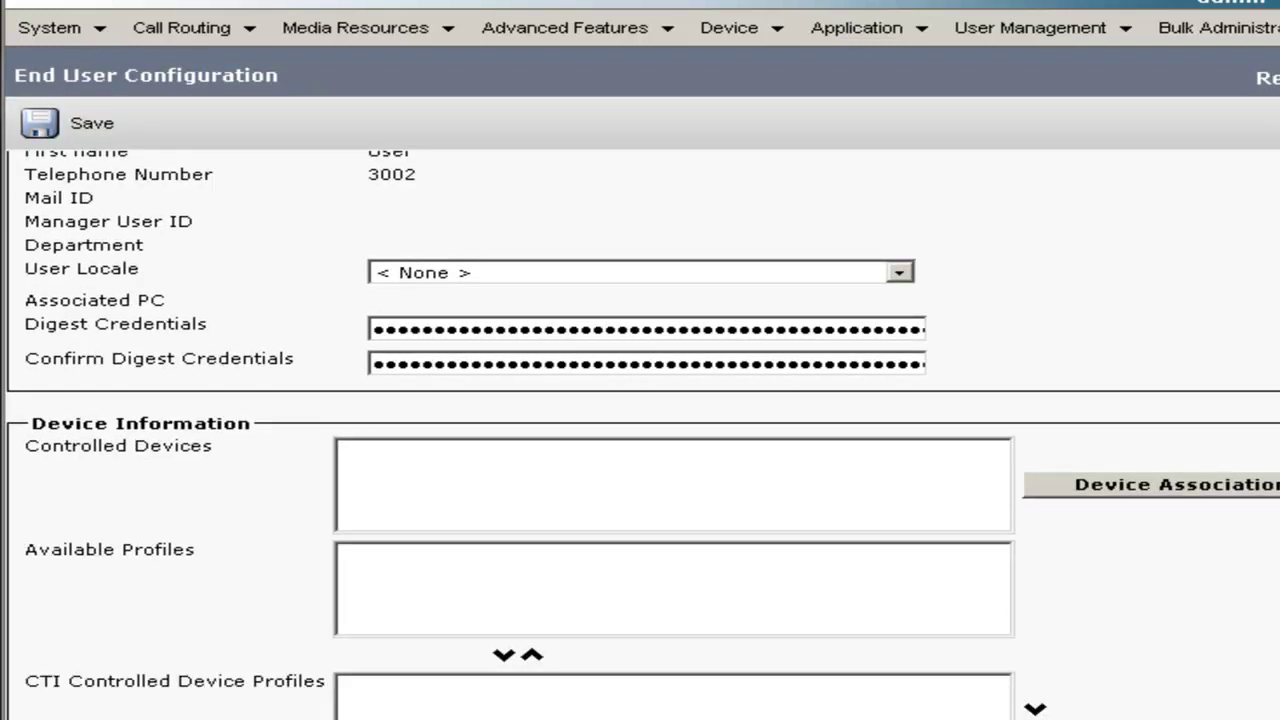
pyautogui.click(1150, 484)
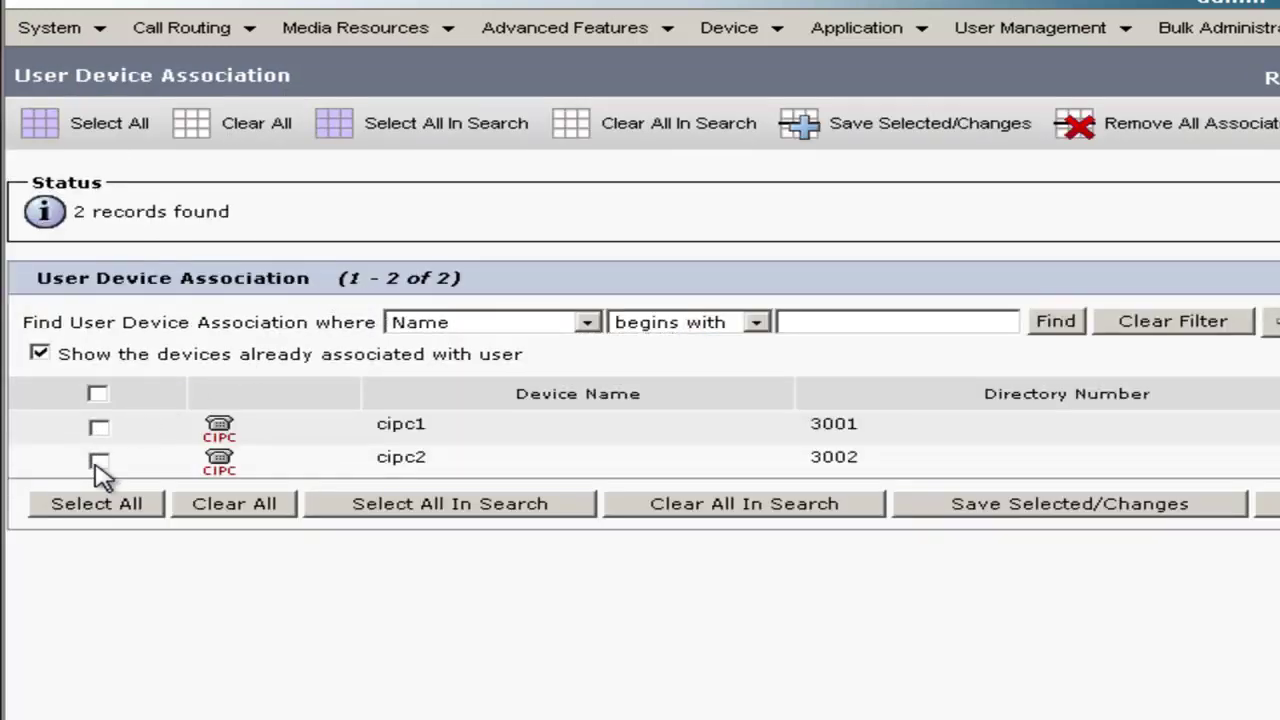
pyautogui.click(985, 507)
# On phone cipc1, add user1 as an associated end user of line 3001 and save the line
pyautogui.click(712, 32)
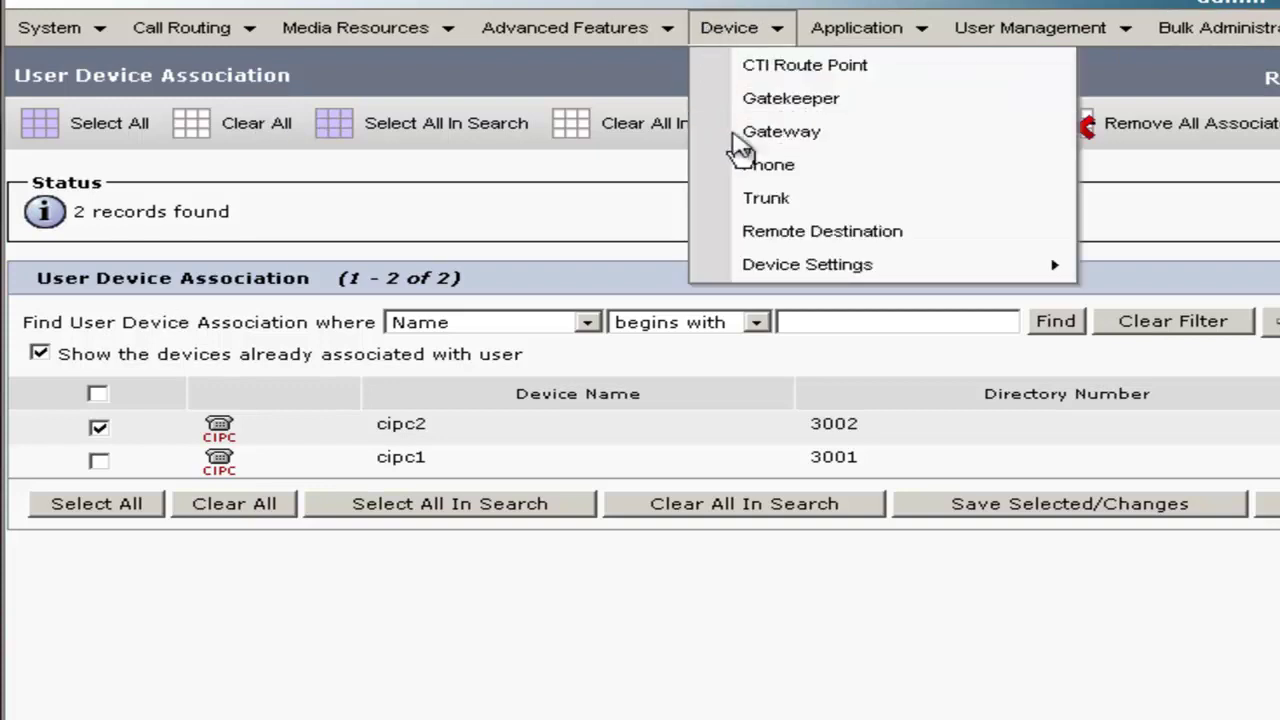
pyautogui.click(752, 172)
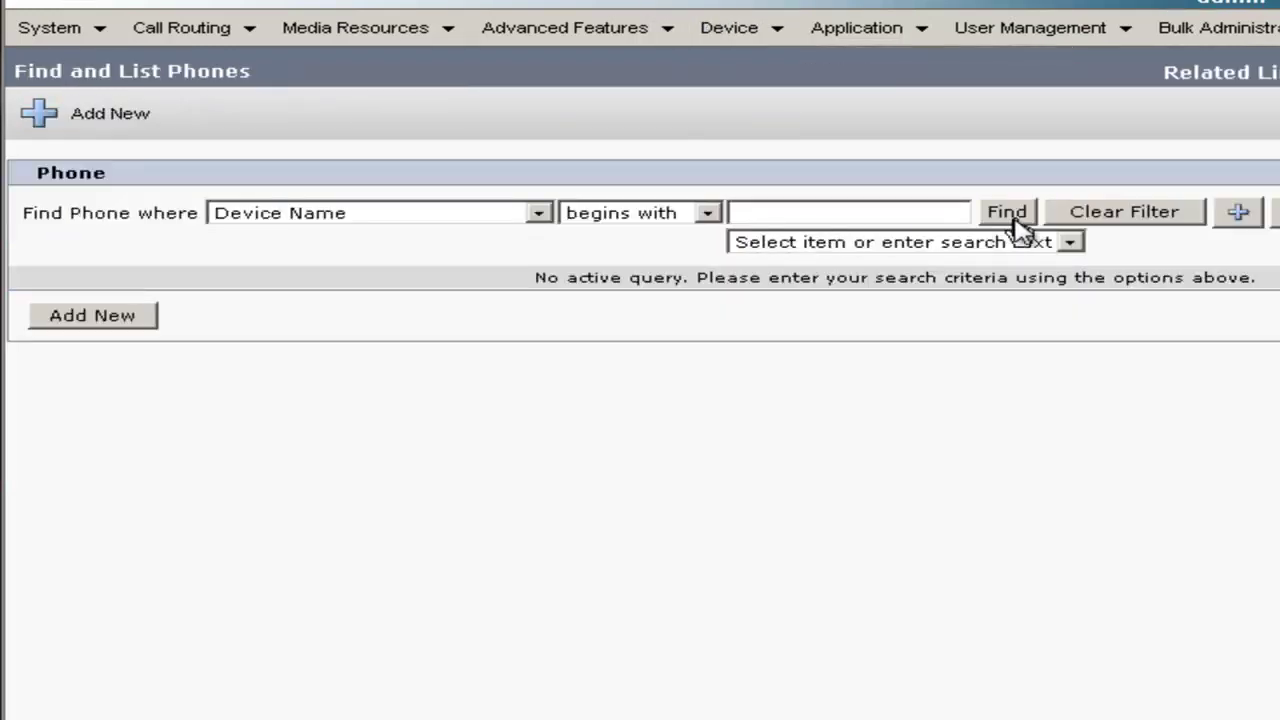
pyautogui.click(1012, 220)
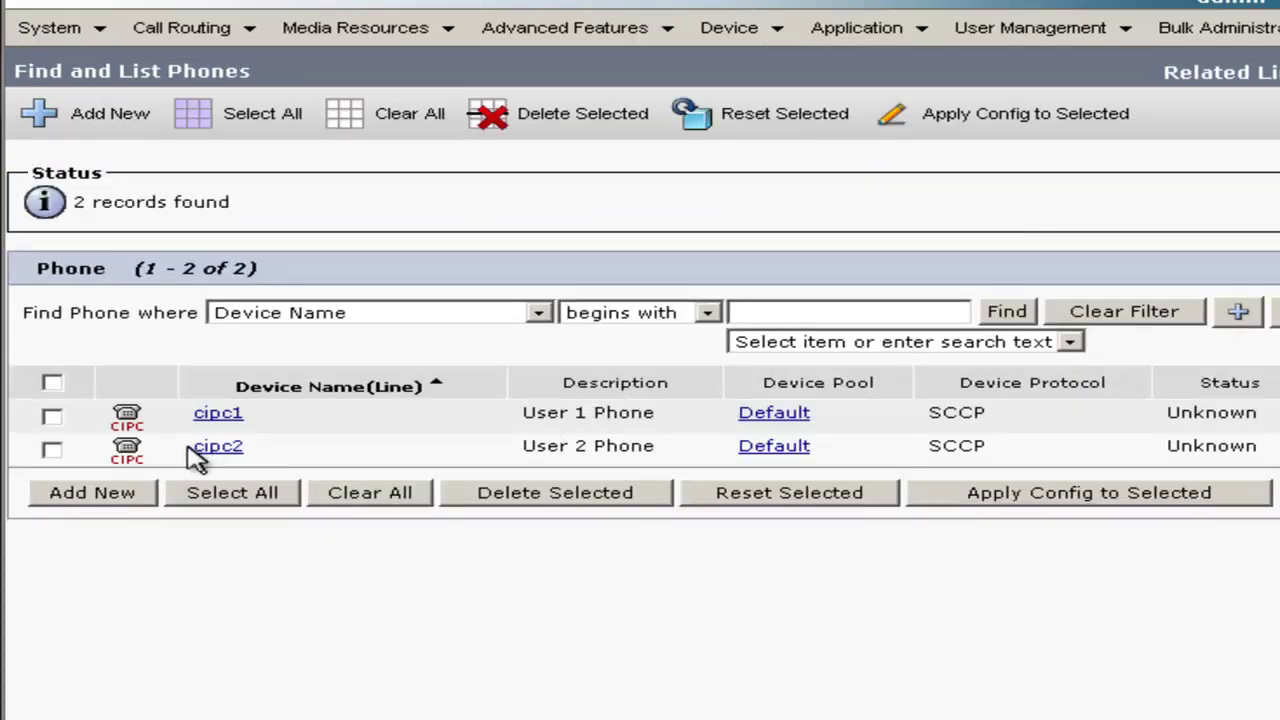
pyautogui.click(212, 416)
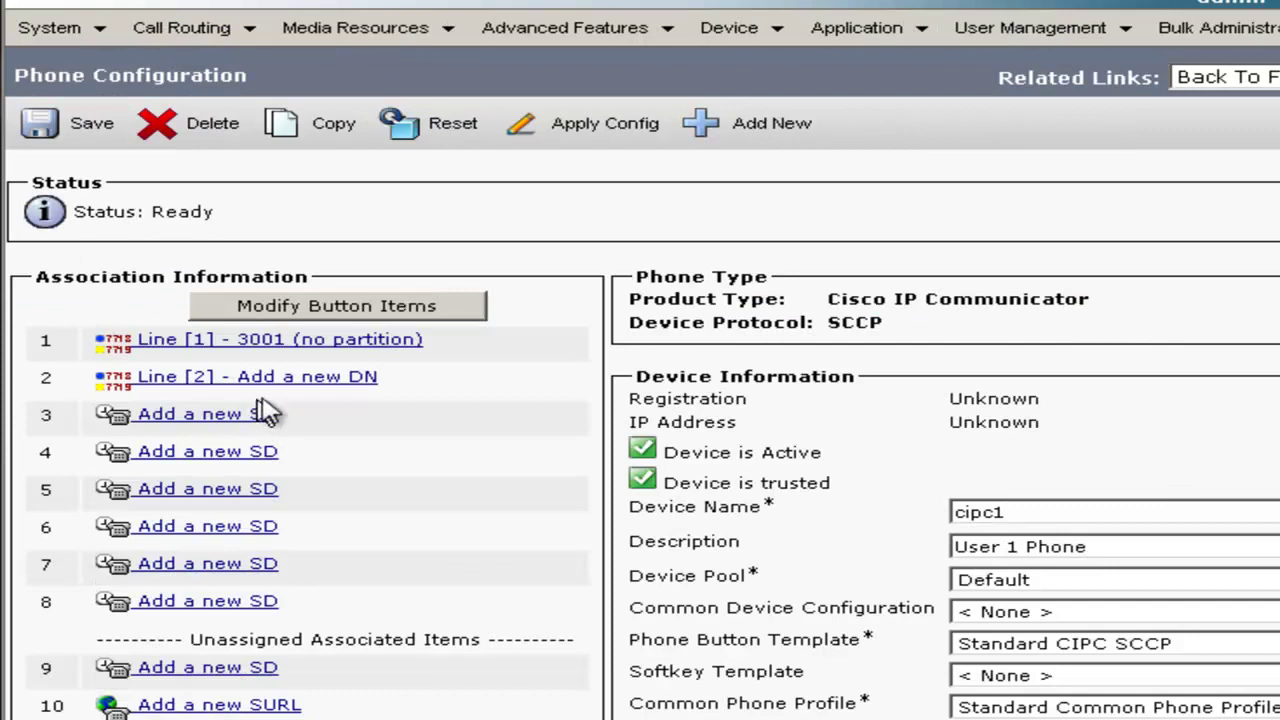
pyautogui.click(336, 346)
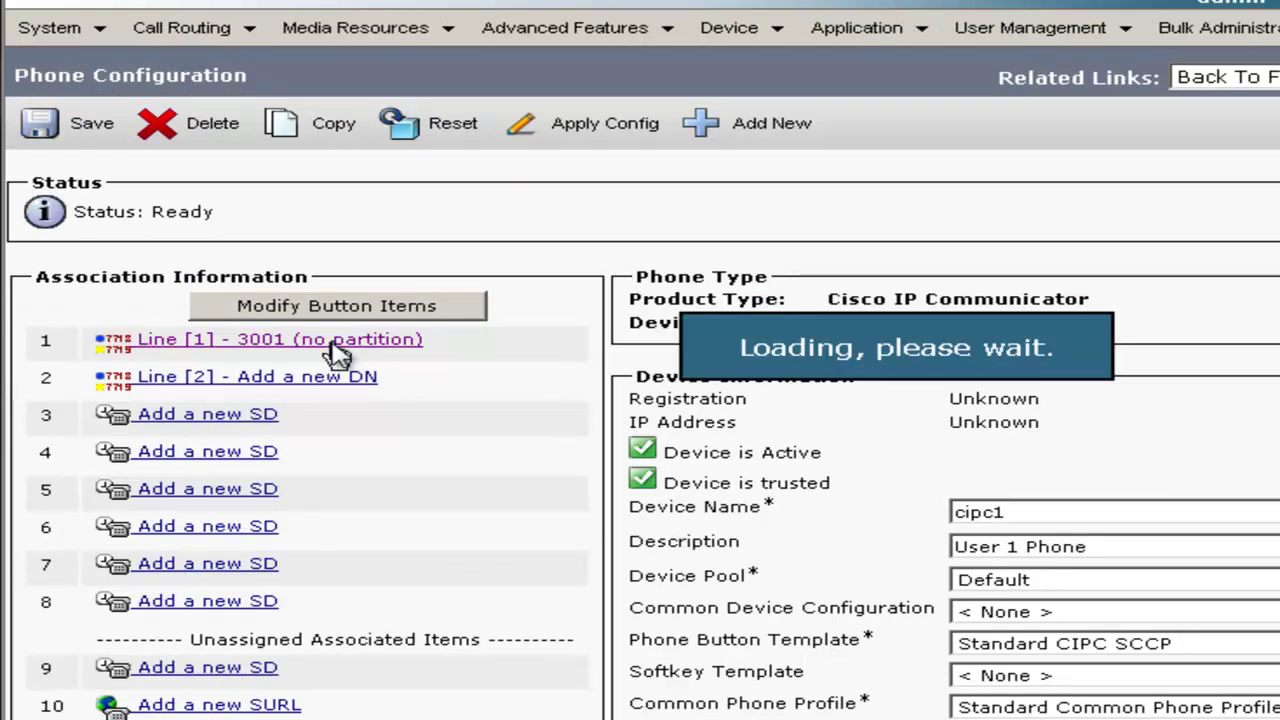
pyautogui.scroll(-3, 336, 354)
pyautogui.scroll(-15, 640, 430)
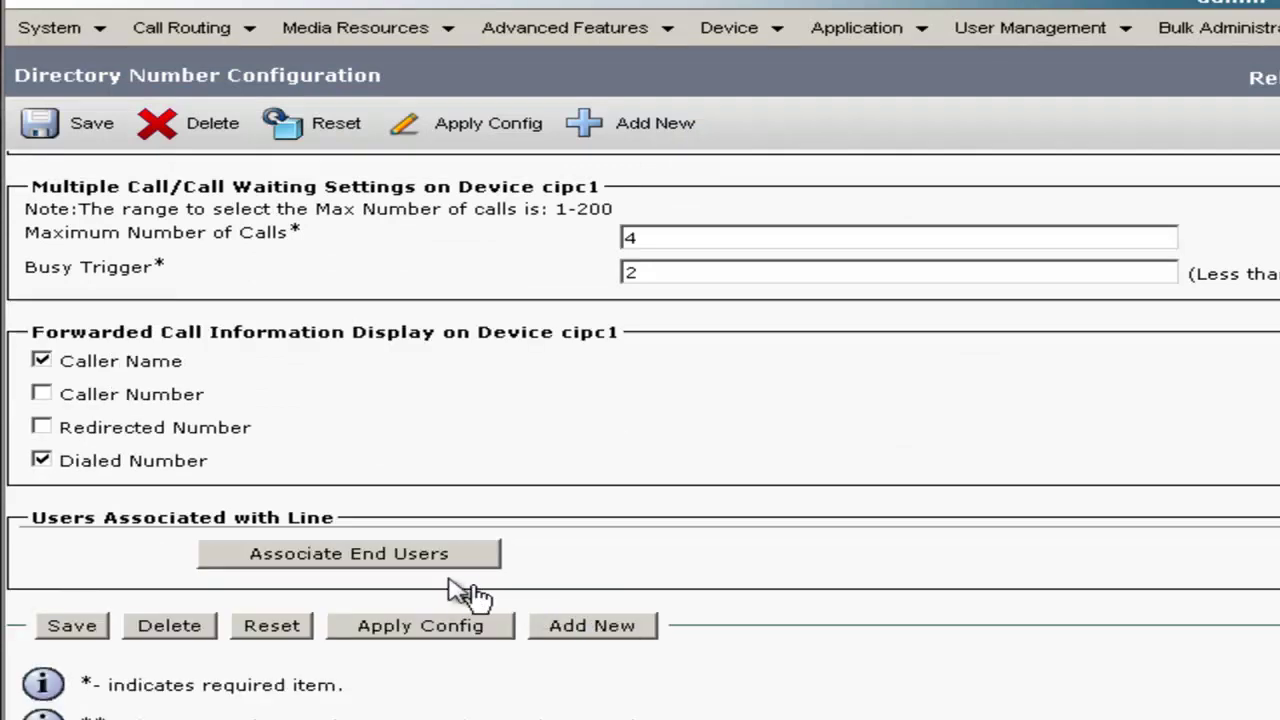
pyautogui.click(407, 558)
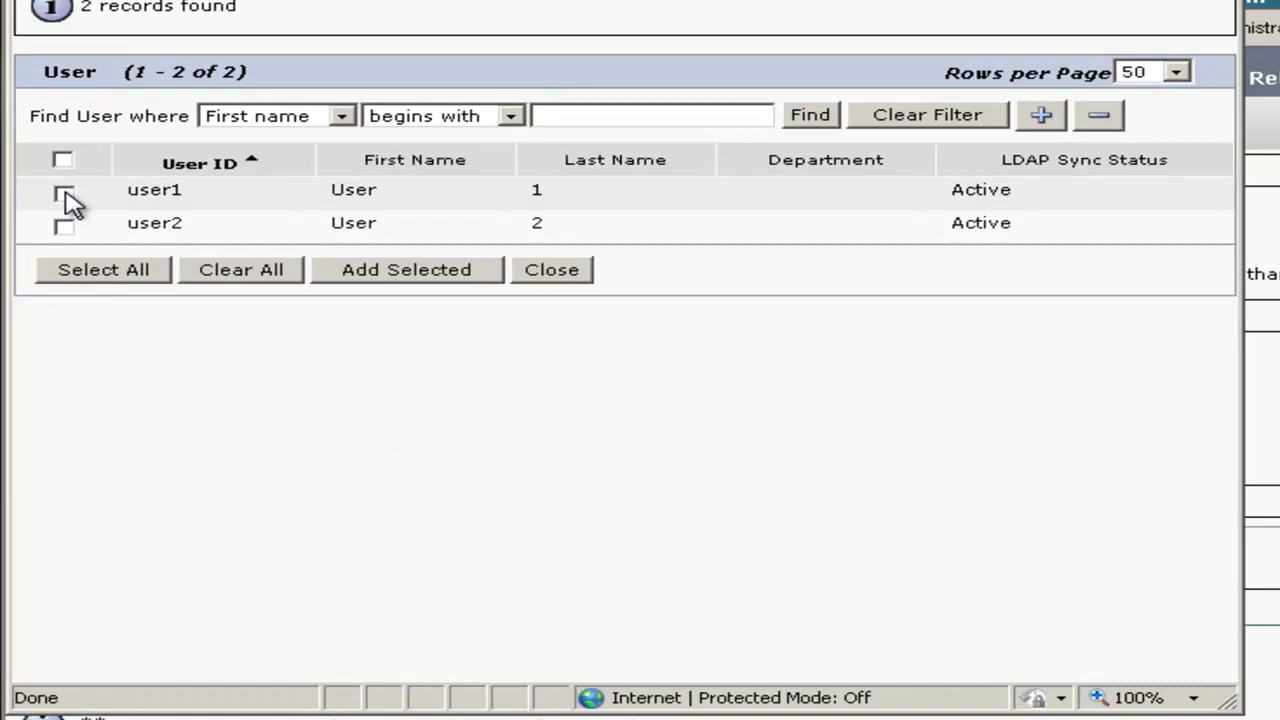
pyautogui.click(423, 271)
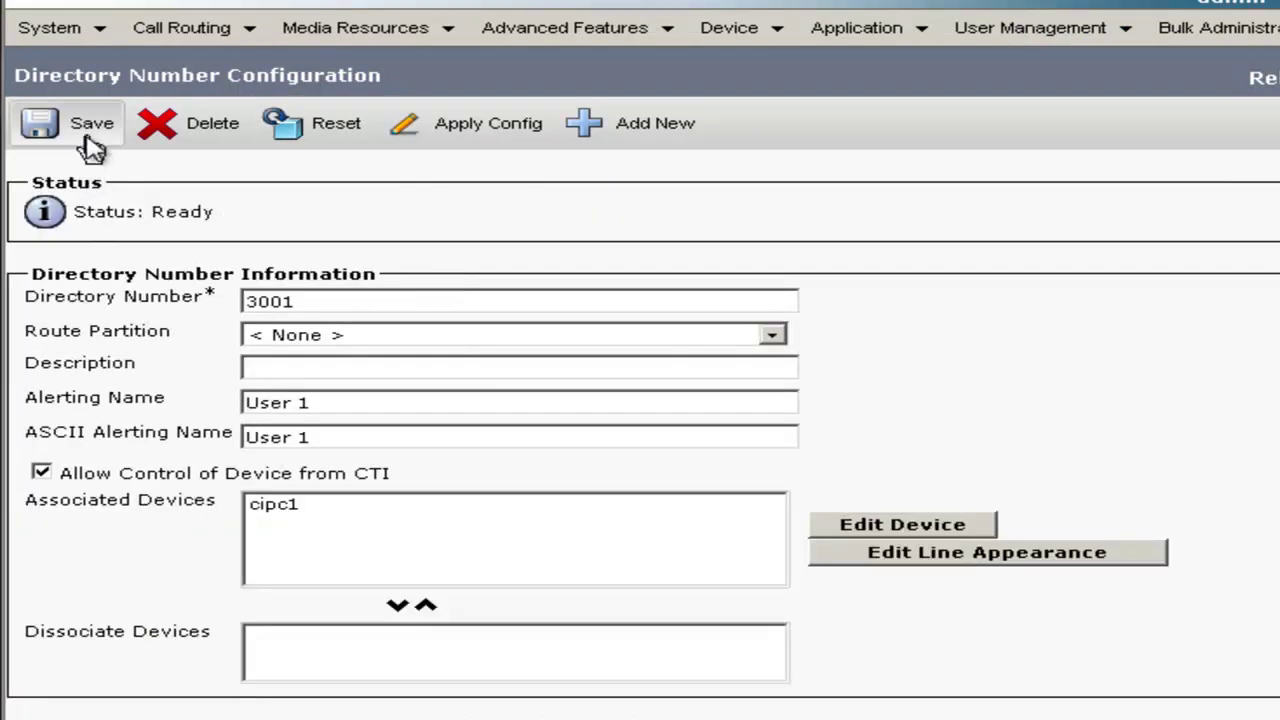
pyautogui.click(88, 140)
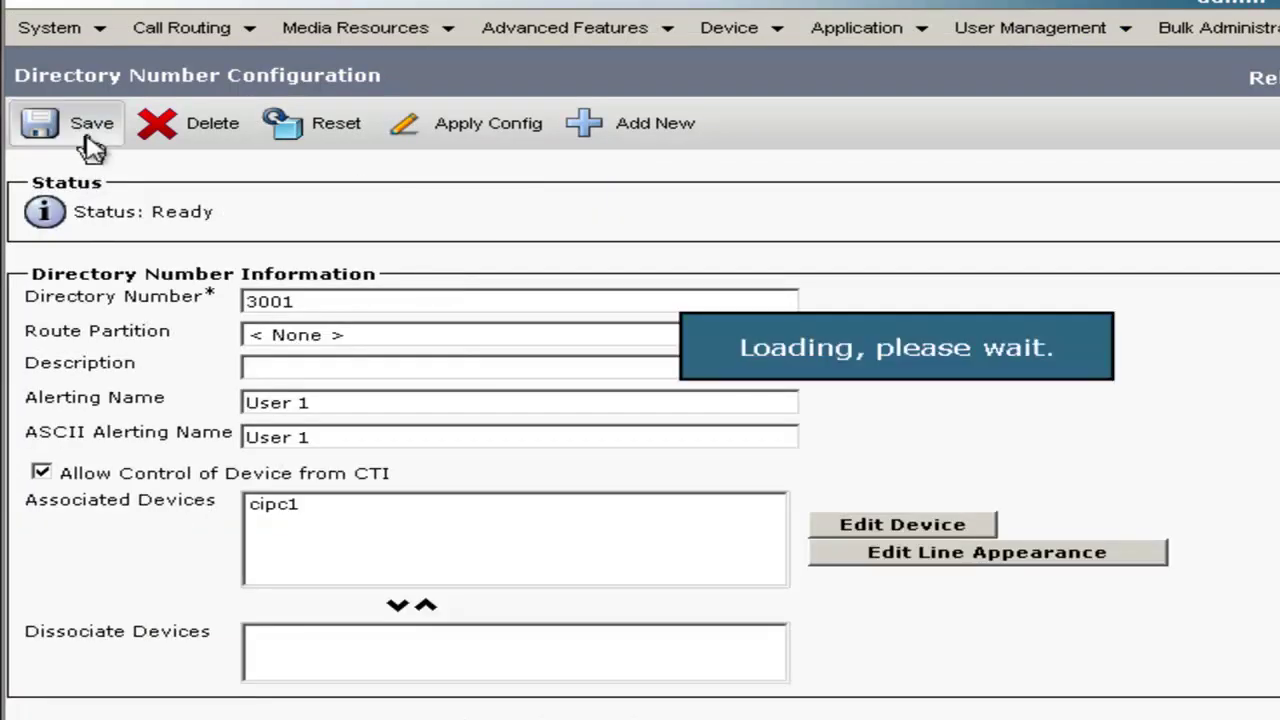
# On phone cipc2, add user2 as an associated end user of line 3002 and save the line
pyautogui.click(758, 43)
pyautogui.click(770, 170)
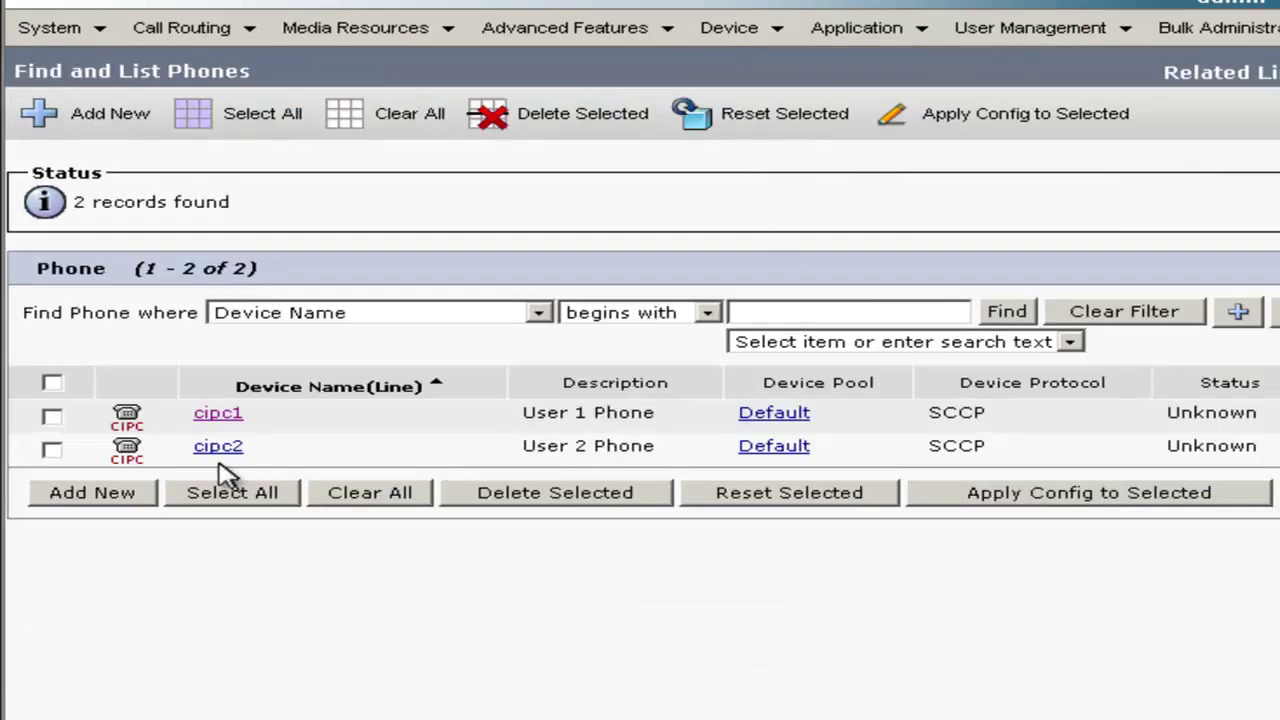
pyautogui.click(218, 447)
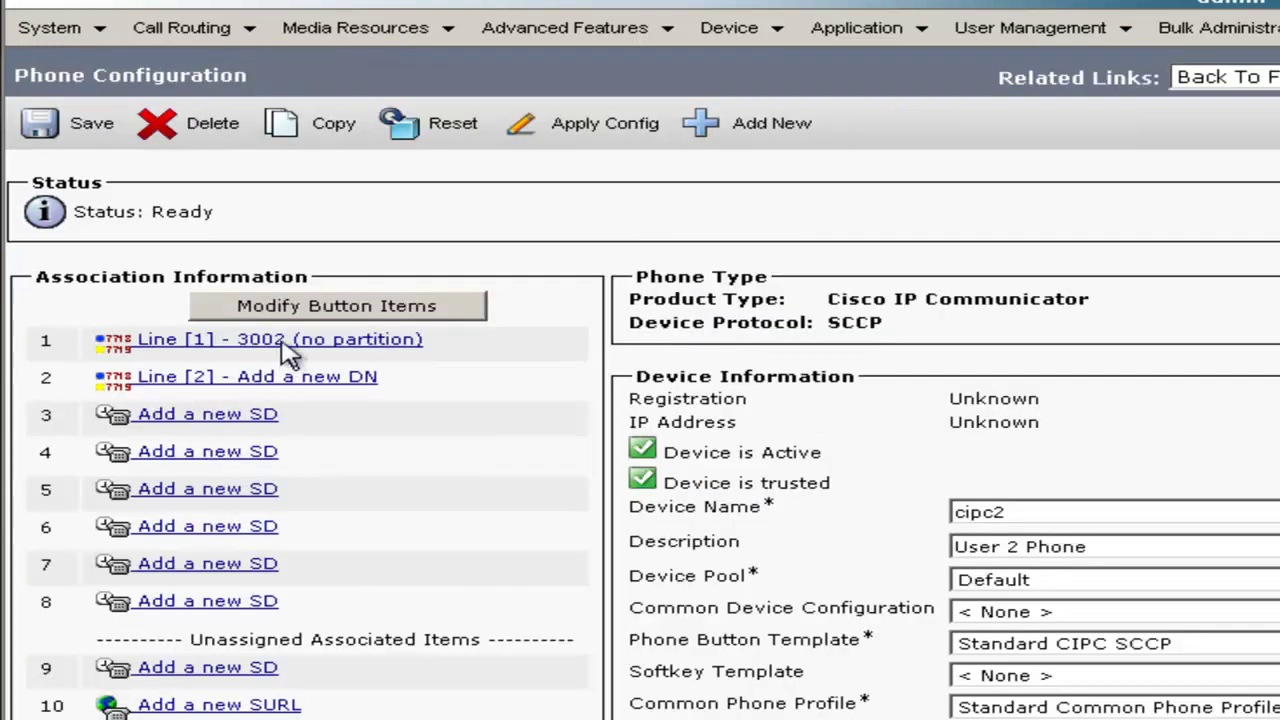
pyautogui.click(285, 350)
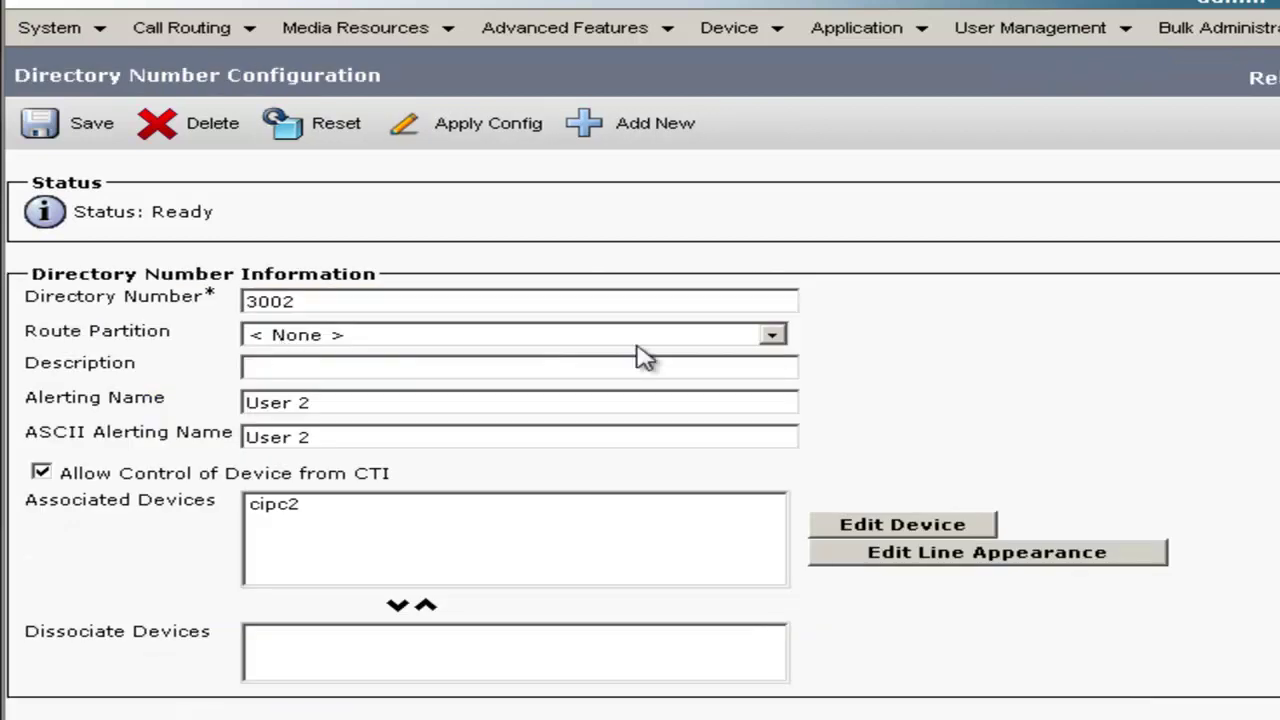
pyautogui.scroll(-20, 640, 430)
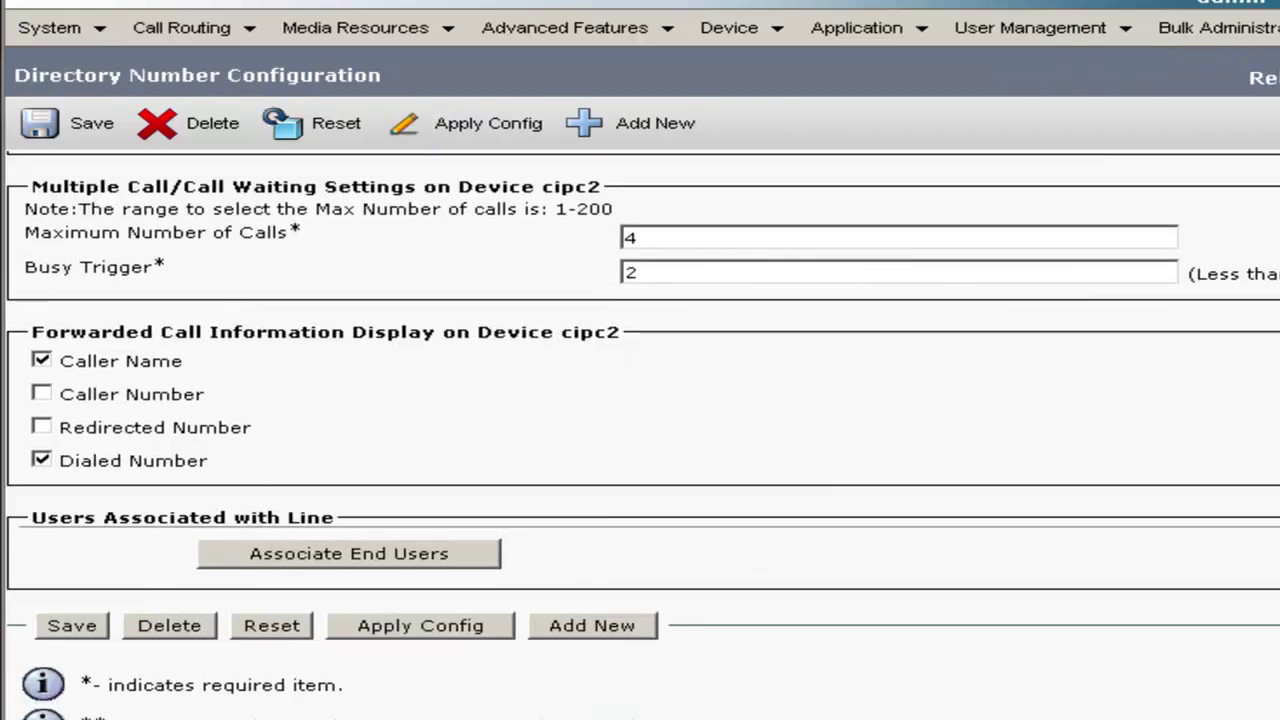
pyautogui.click(449, 560)
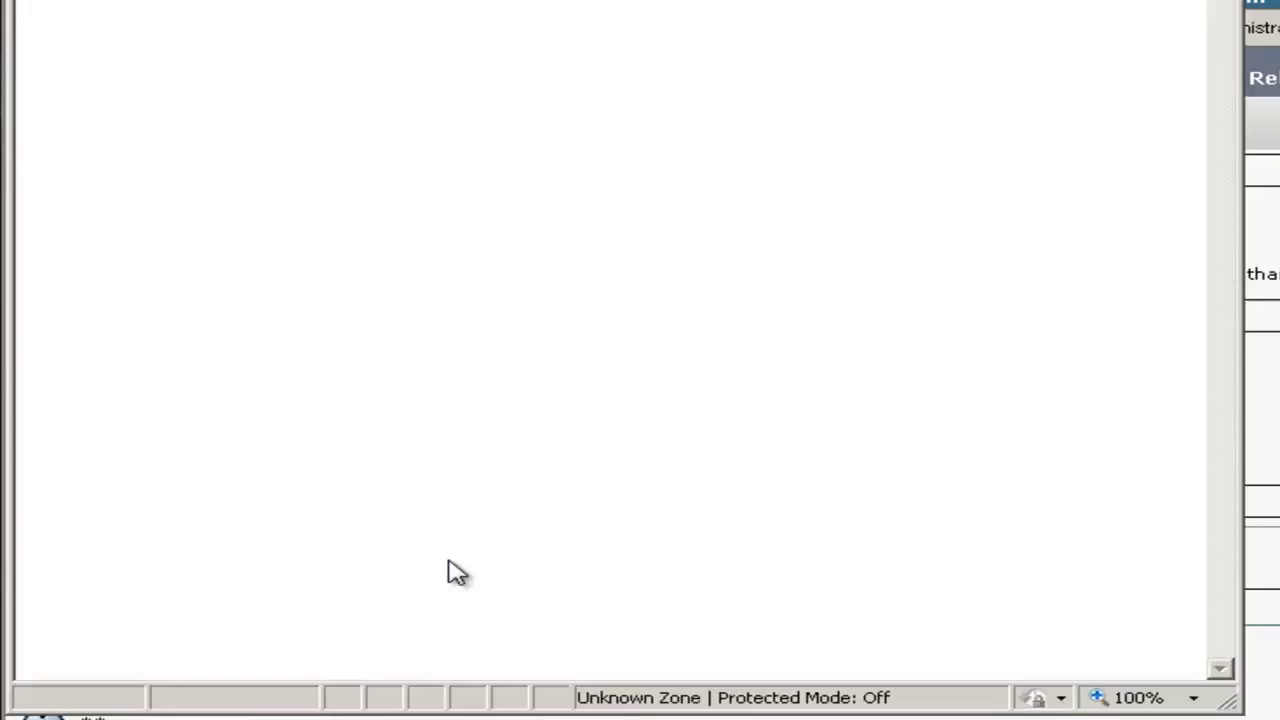
pyautogui.click(64, 228)
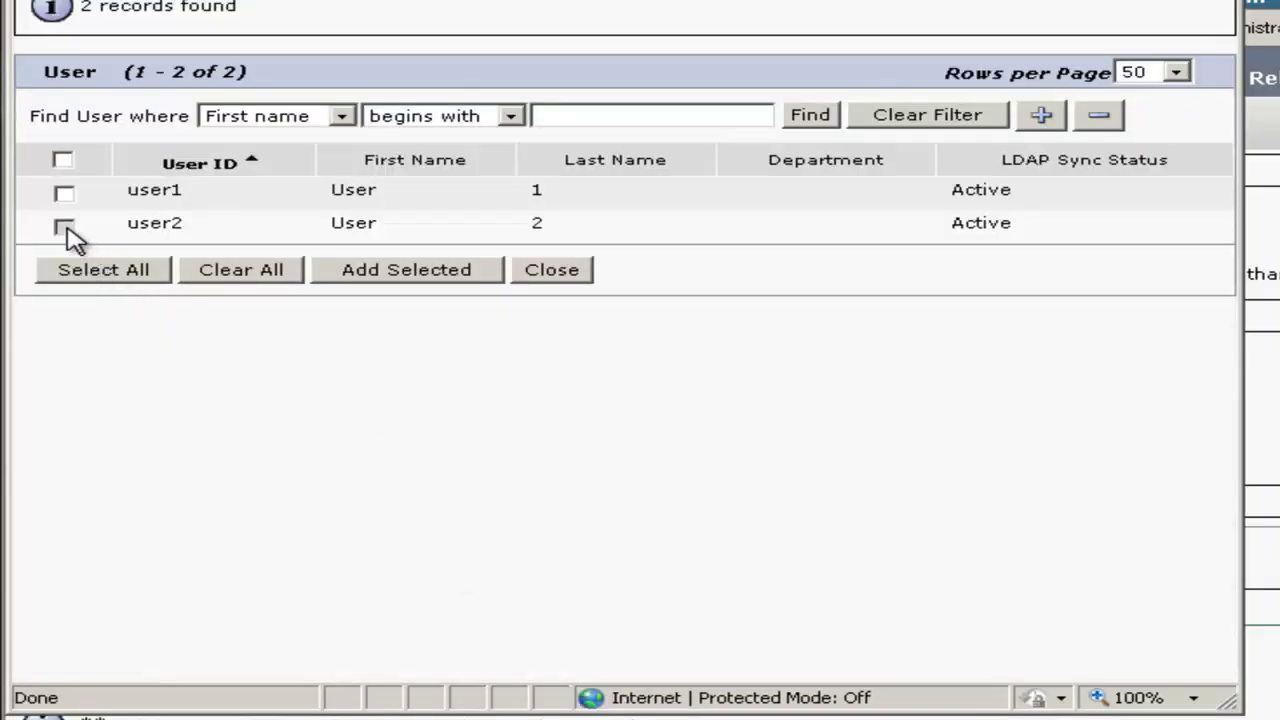
pyautogui.click(390, 277)
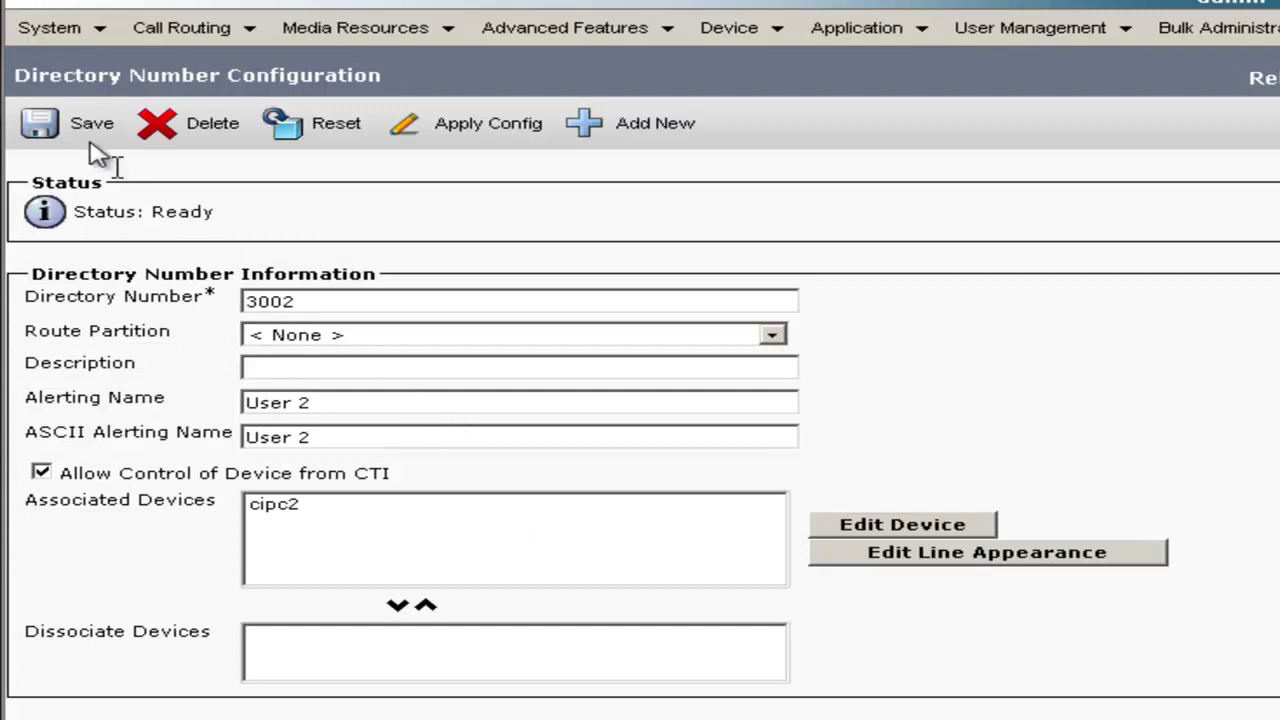
pyautogui.click(86, 138)
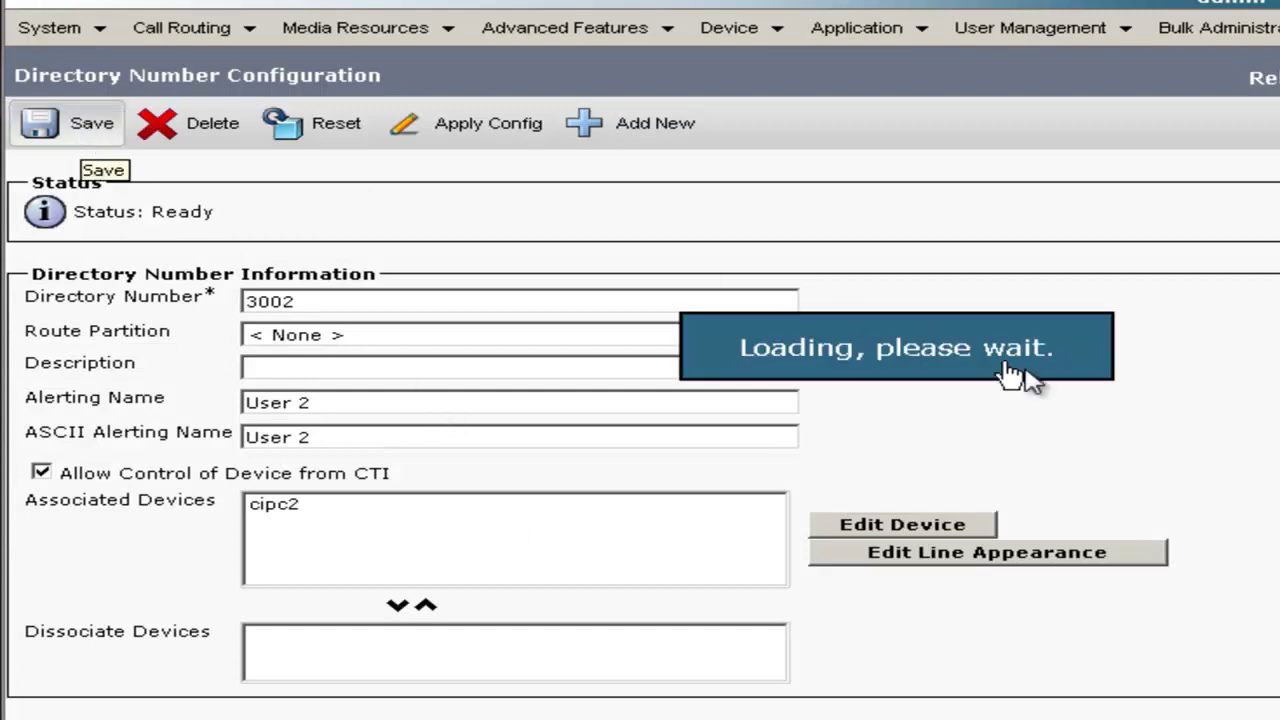